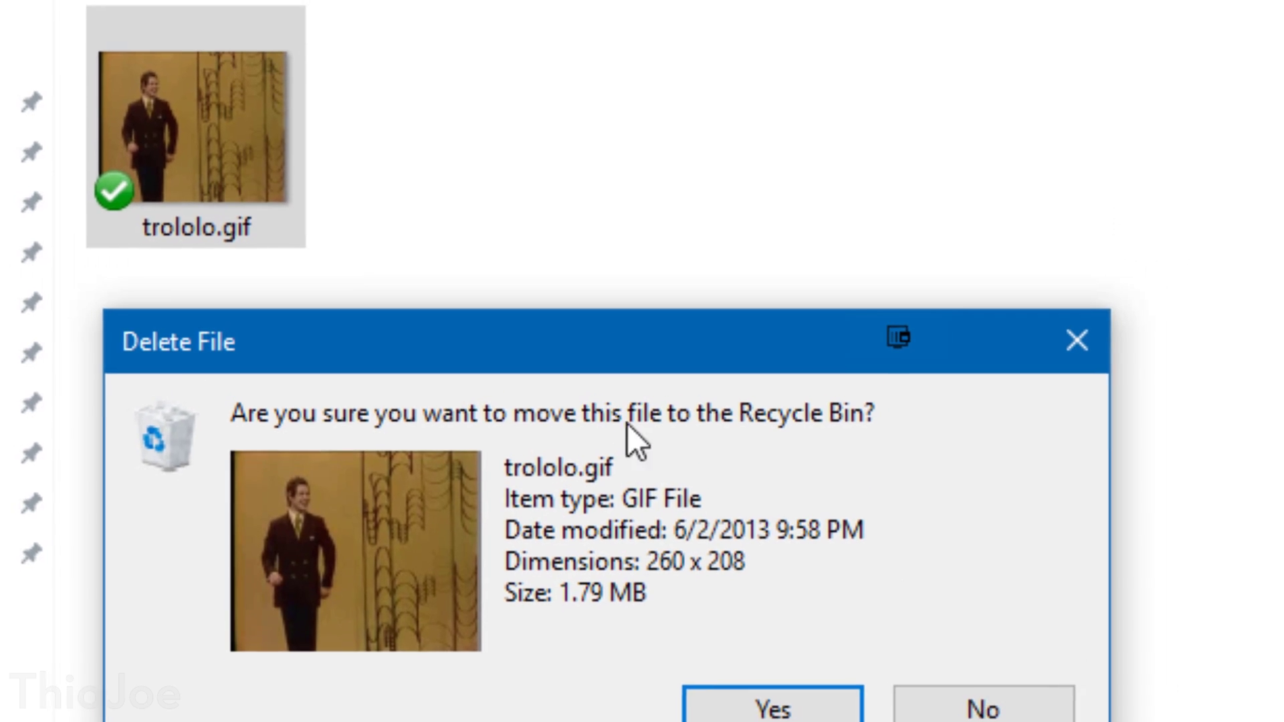
Step: Try deleting trololo.gif, see the File In Use error, and cancel the deletion
{"action": "left_click", "coordinate": [785, 606]}
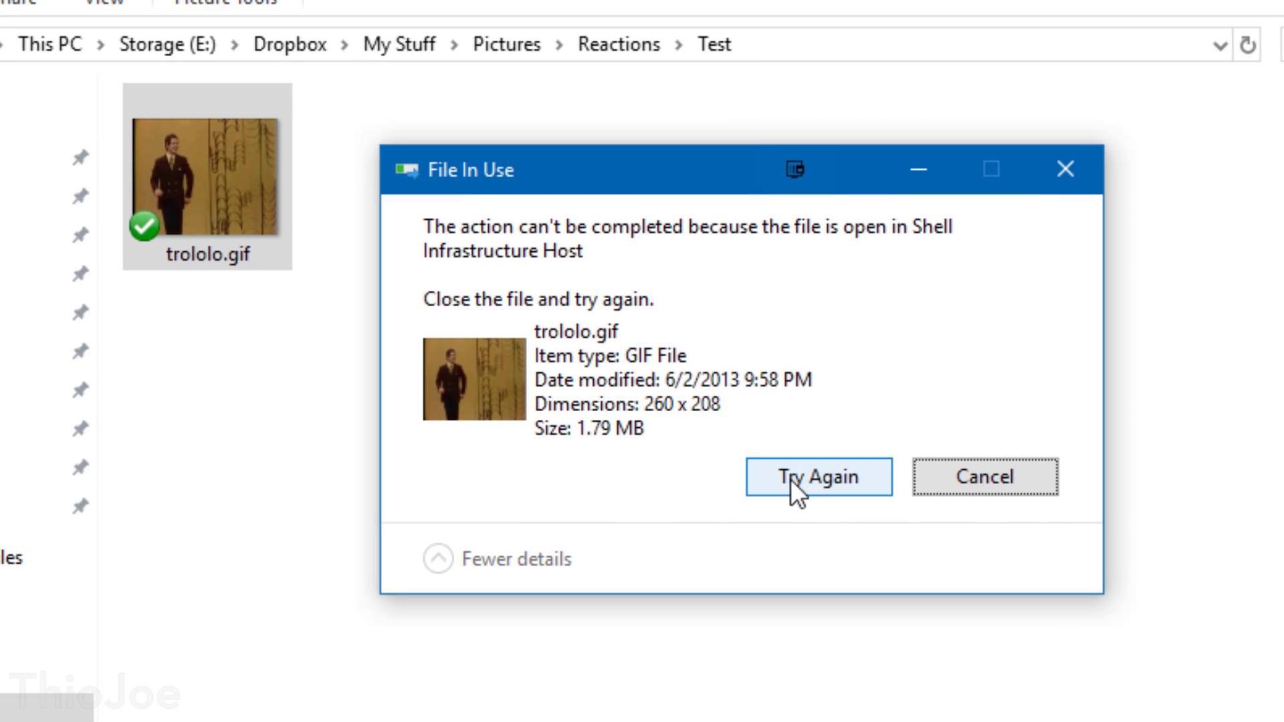
{"action": "left_click", "coordinate": [986, 477]}
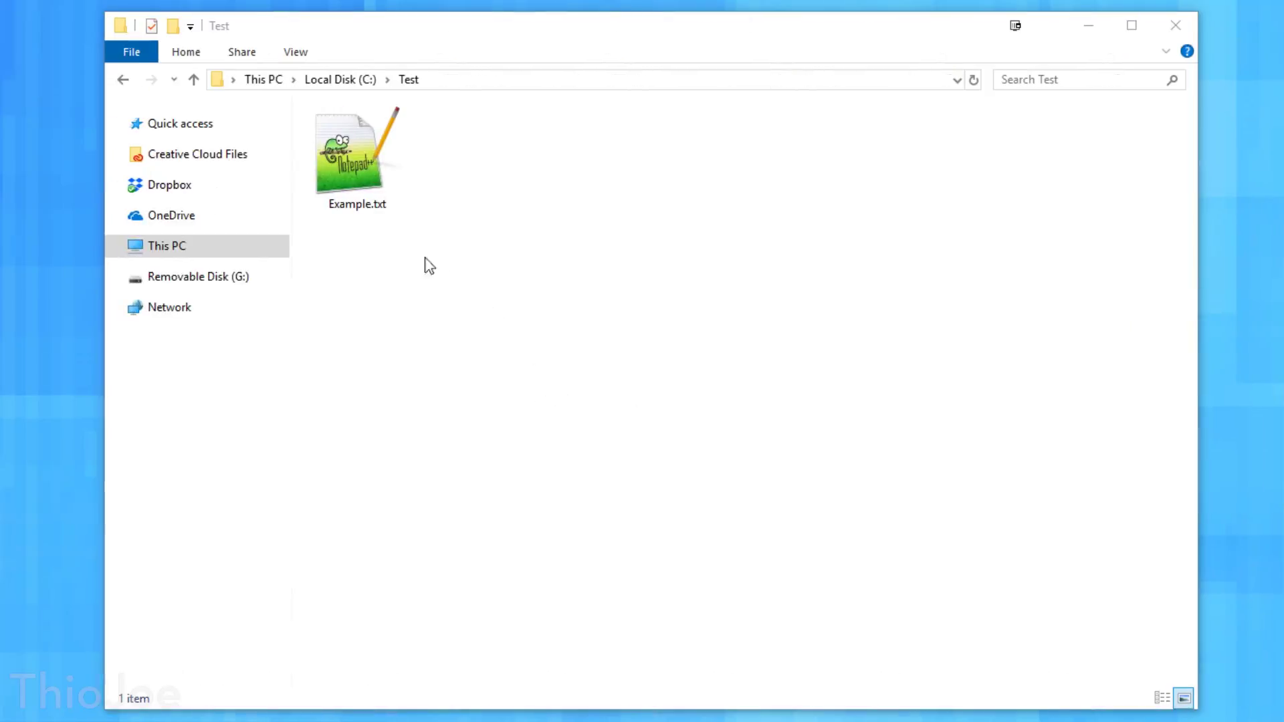
Step: Unlock trololo.gif with IObit Unlocker, then show Example.txt's unlock-and-delete, rename, move or copy choices
{"action": "right_click", "coordinate": [366, 195]}
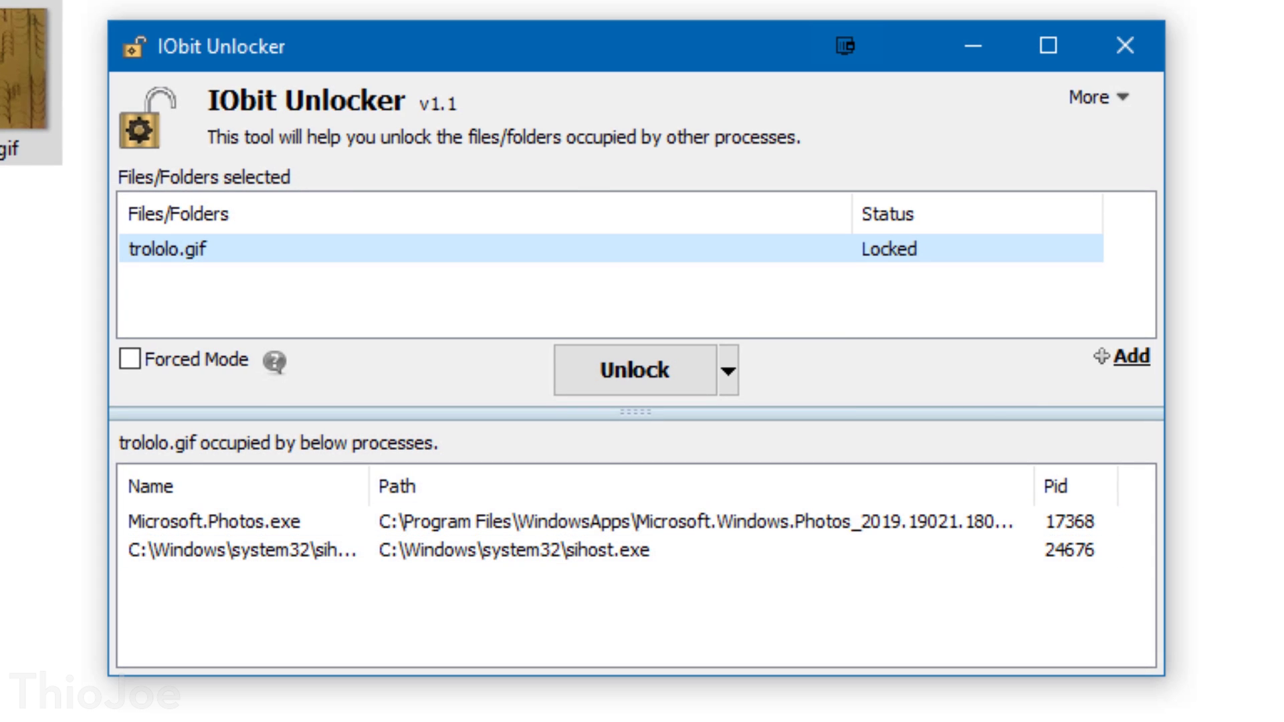
{"action": "left_click", "coordinate": [456, 652]}
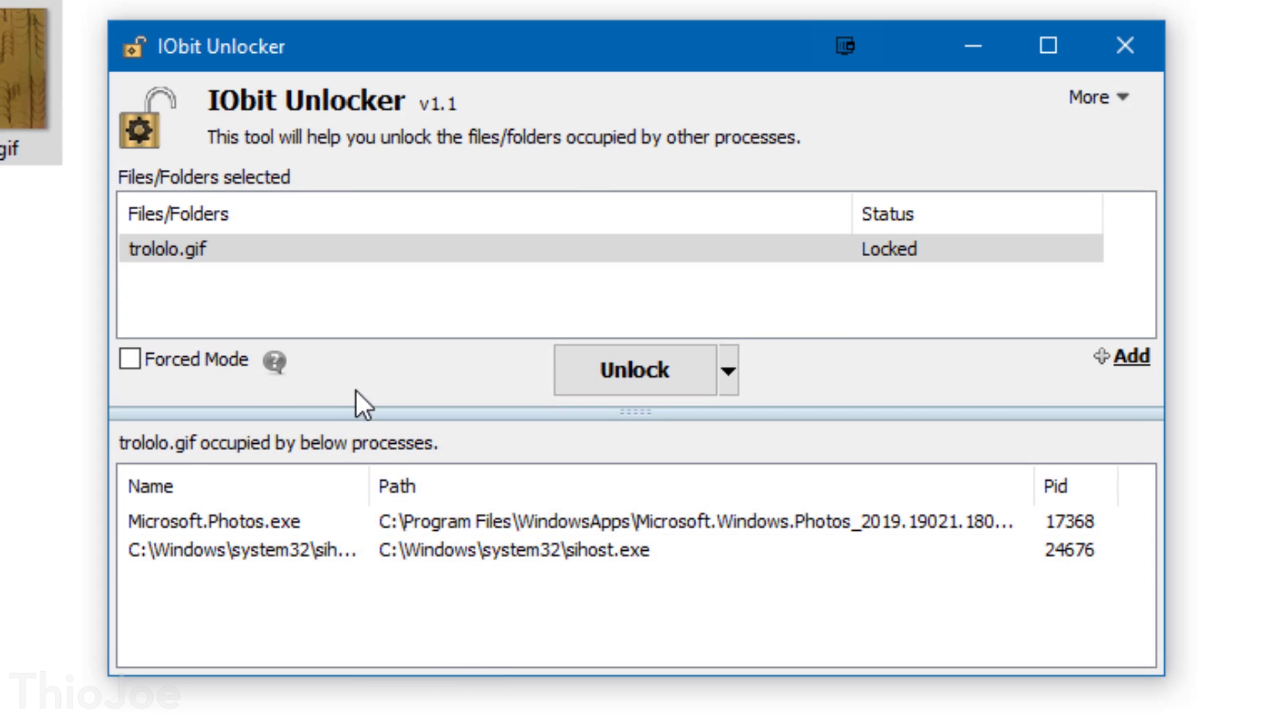
{"action": "left_click", "coordinate": [567, 365]}
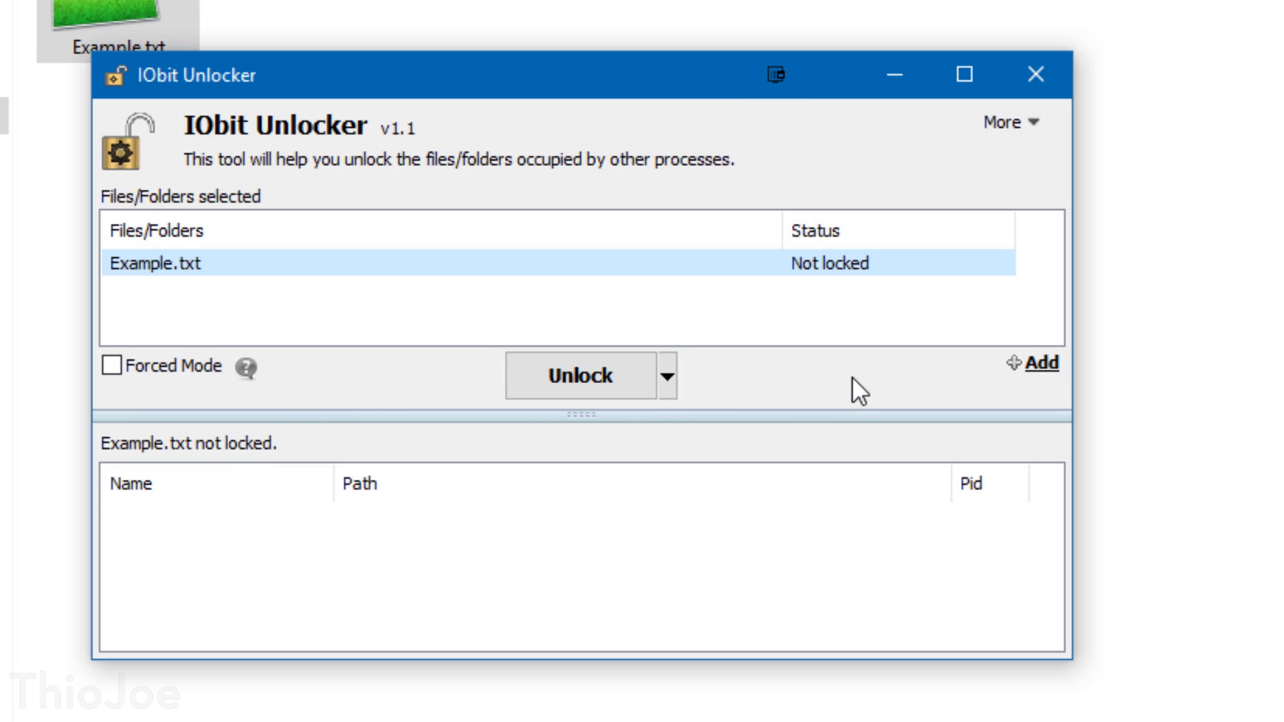
{"action": "left_click", "coordinate": [667, 377]}
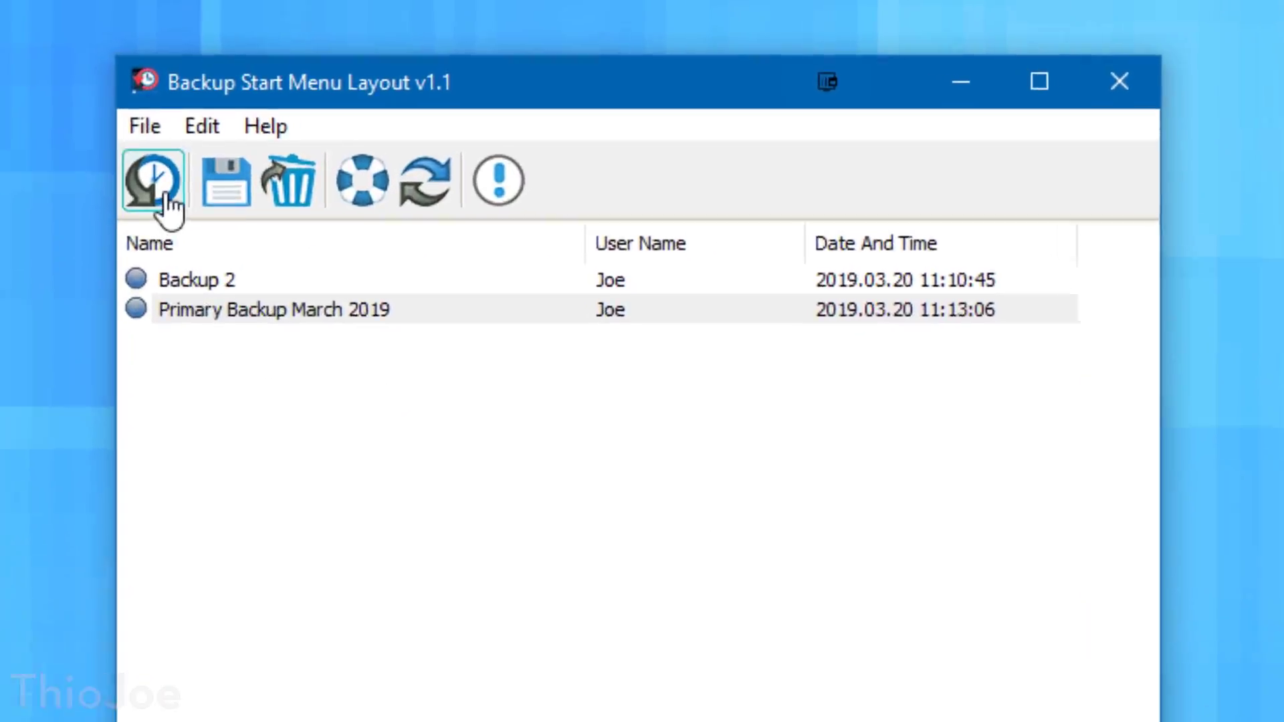
Step: Browse the backup tool's menus, then unpin the Weather tile and check Start
{"action": "left_click", "coordinate": [90, 138]}
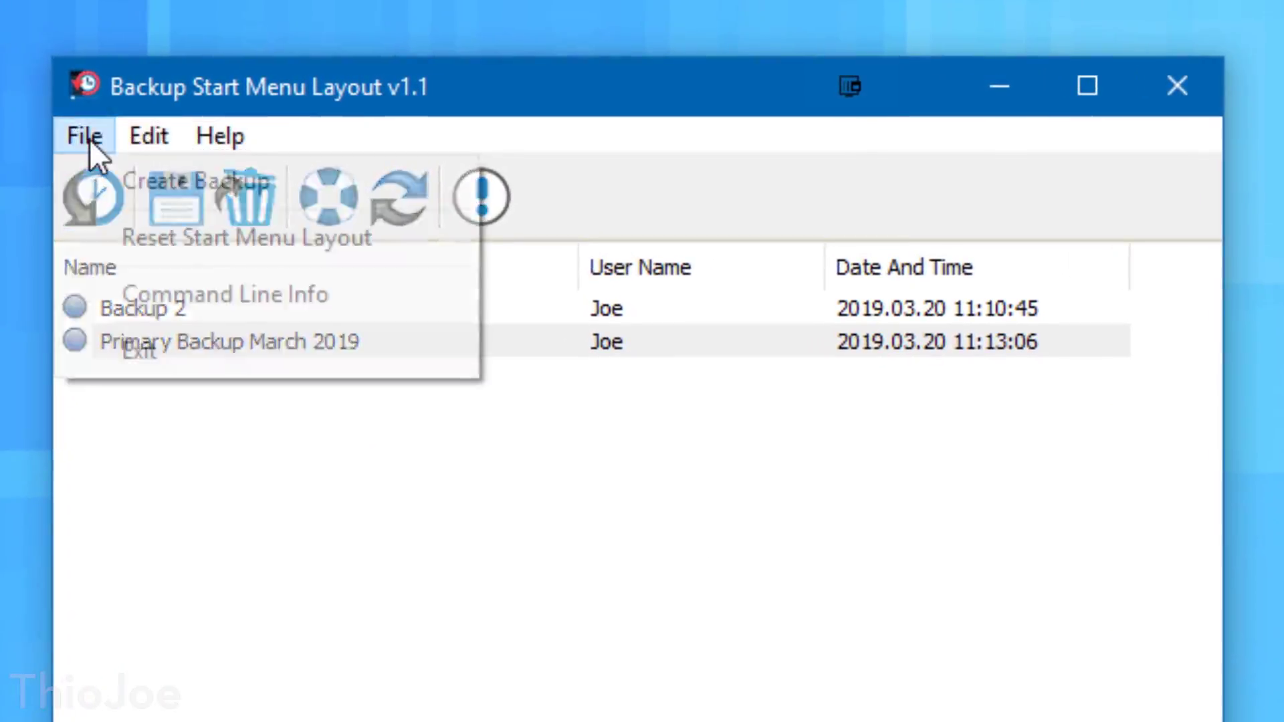
{"action": "left_click", "coordinate": [149, 135]}
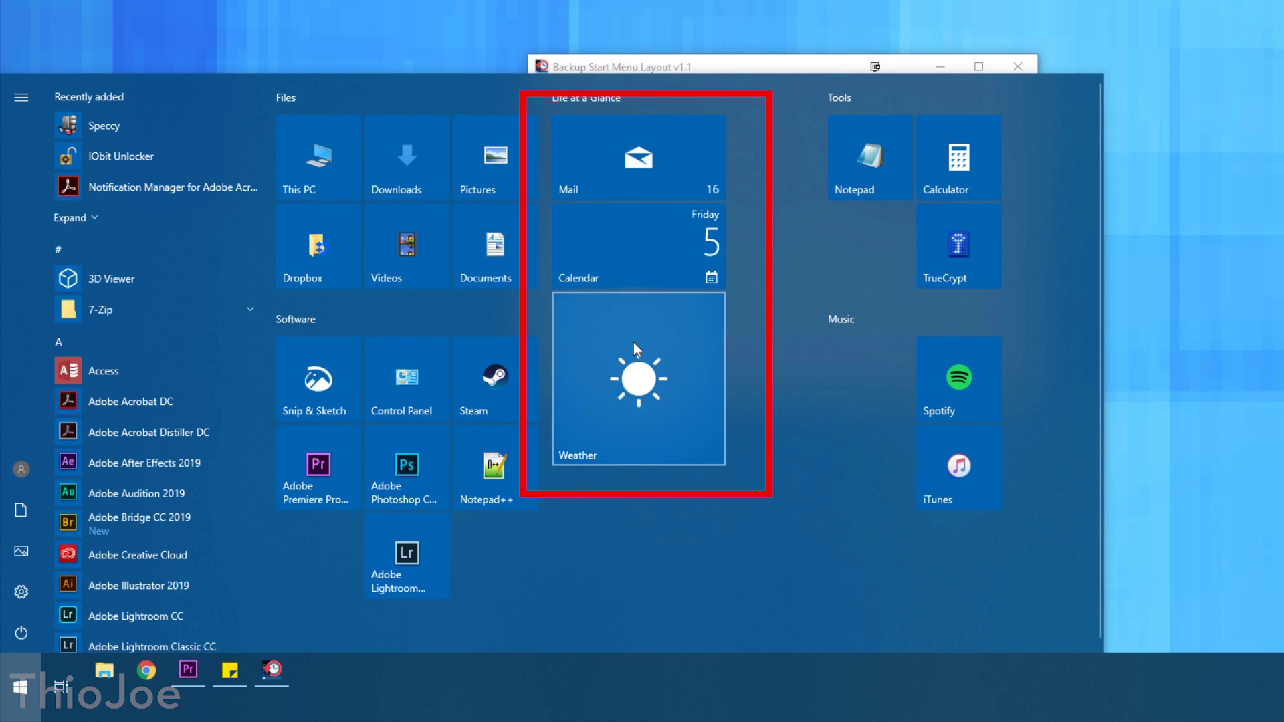
{"action": "right_click", "coordinate": [633, 342]}
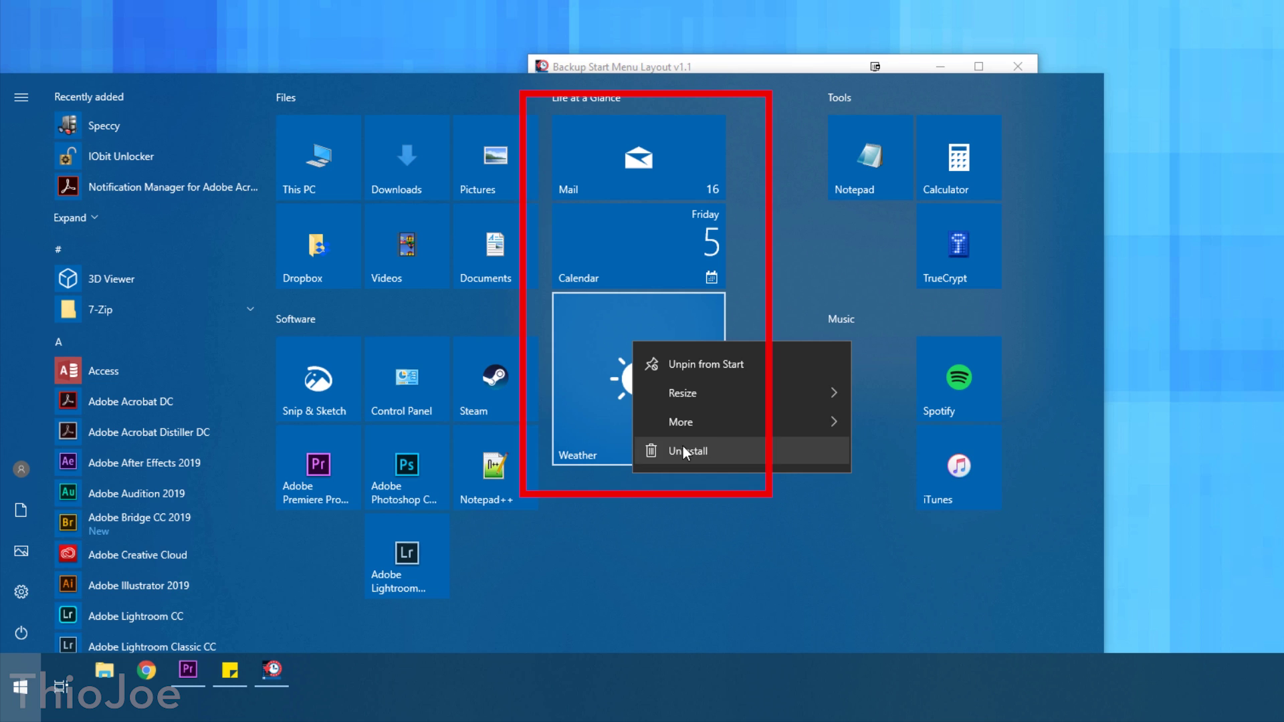
{"action": "left_click", "coordinate": [694, 364]}
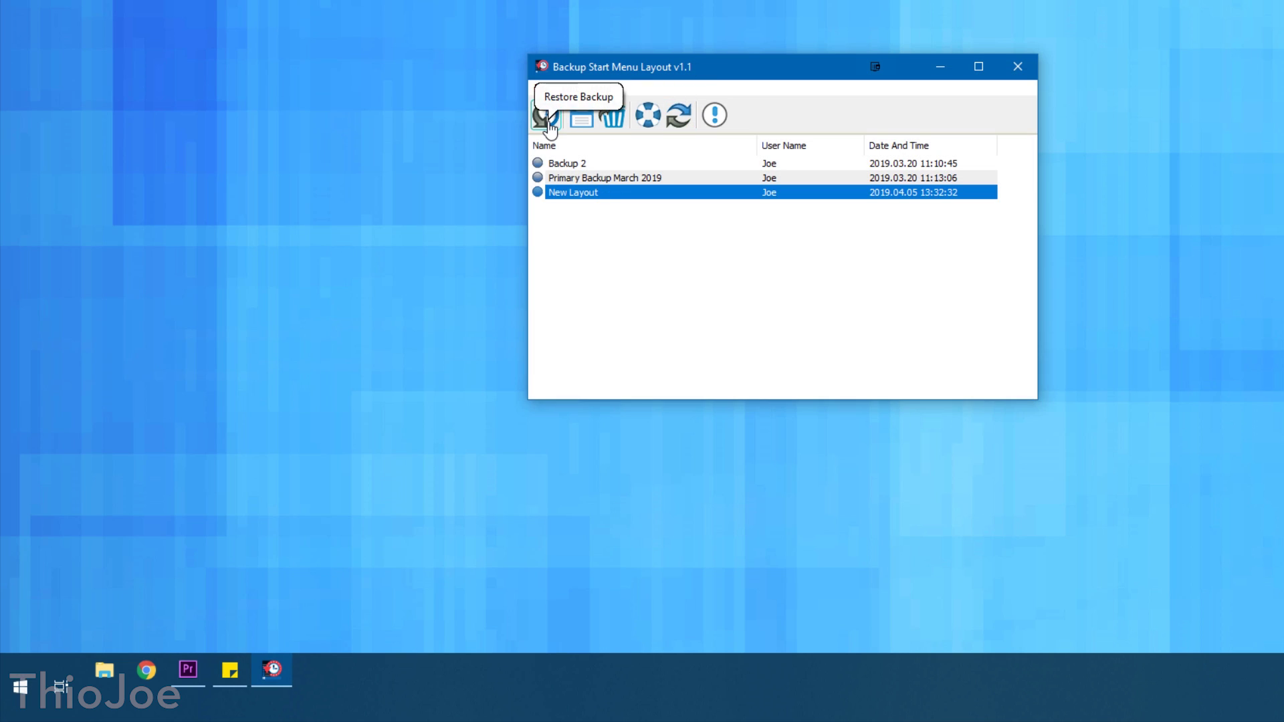
{"action": "left_click", "coordinate": [20, 696]}
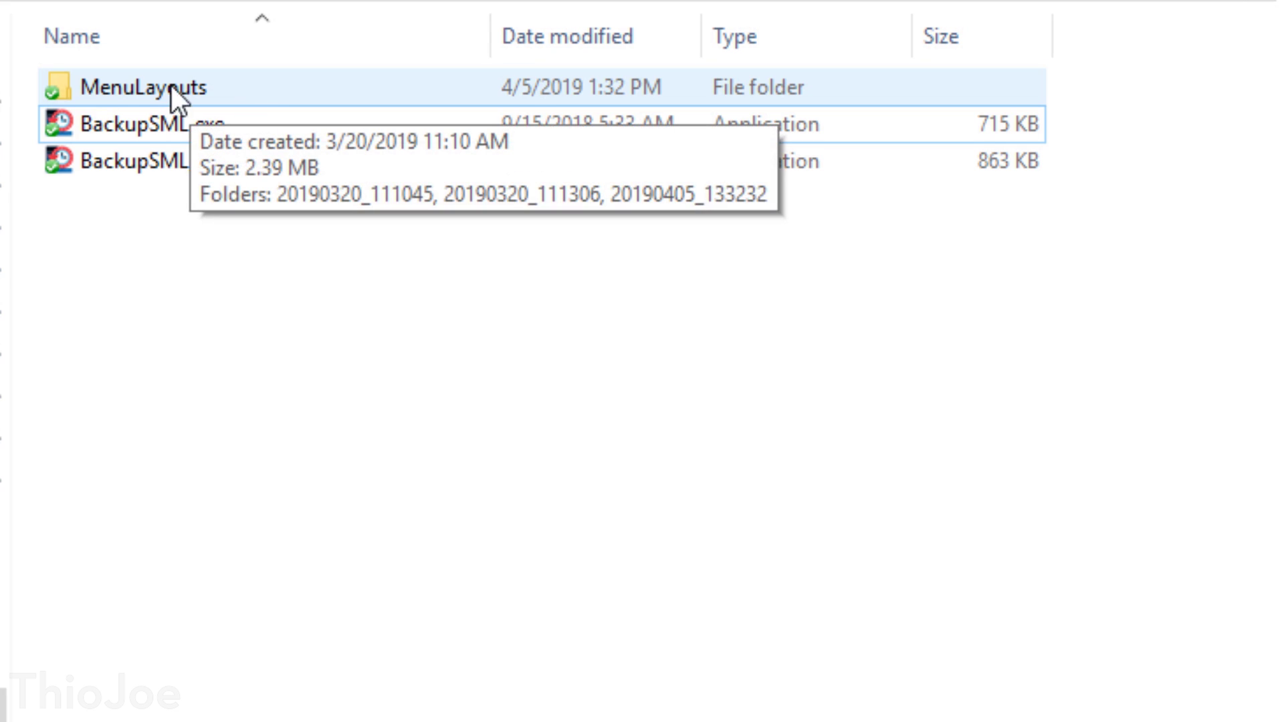
Step: Open MenuLayouts, select its three timestamped backup folders, then return to the parent folder
{"action": "left_click", "coordinate": [261, 87]}
{"action": "double_click", "coordinate": [260, 87]}
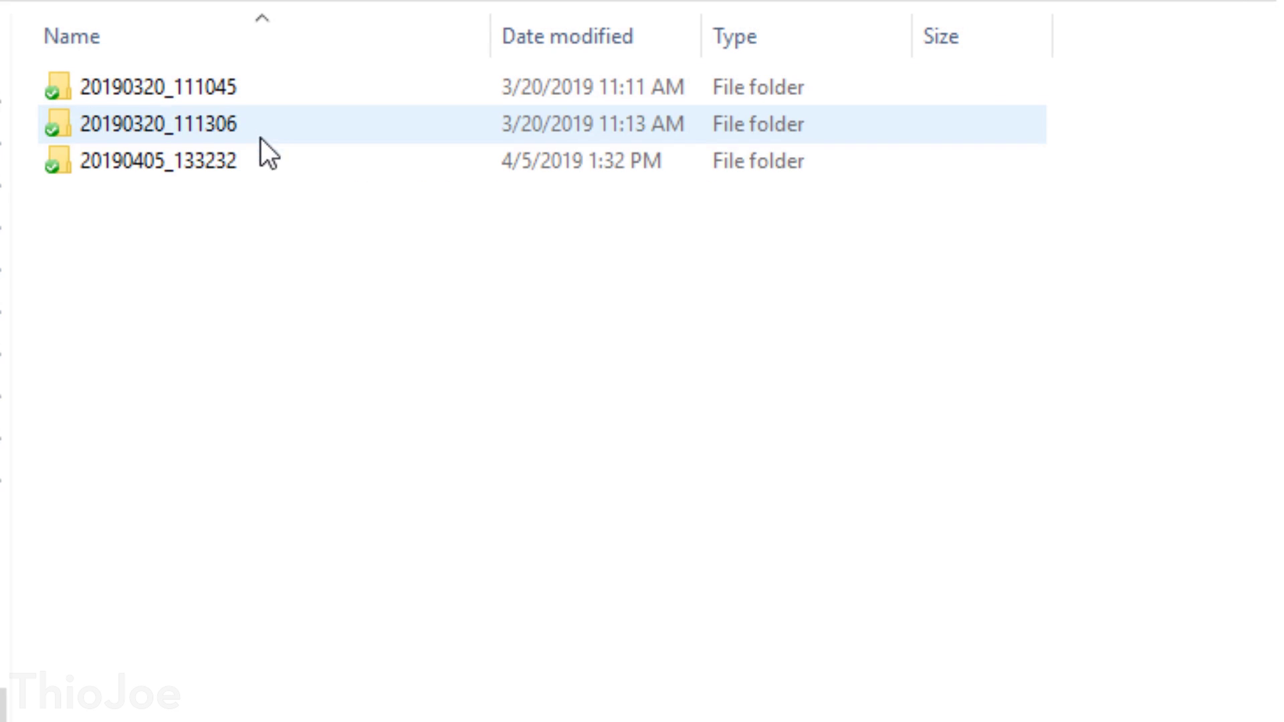
{"action": "left_click_drag", "start_coordinate": [242, 206], "coordinate": [242, 91]}
{"action": "right_click", "coordinate": [243, 91]}
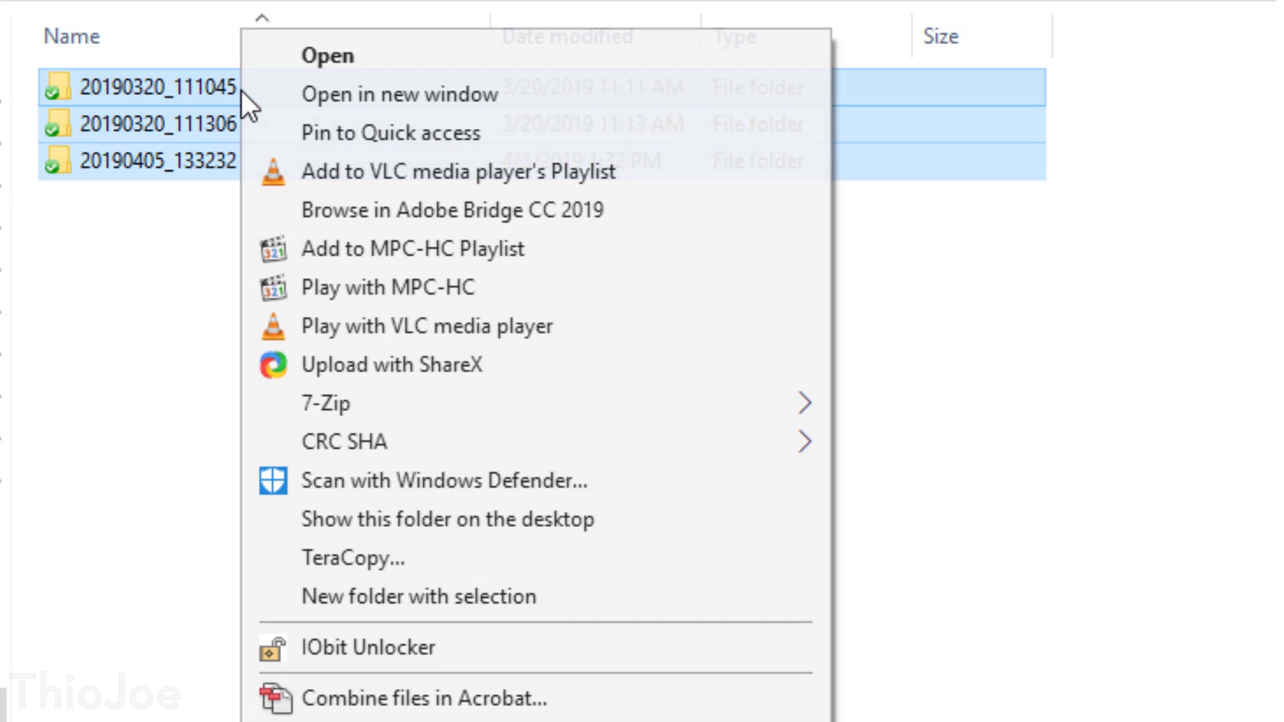
{"action": "left_click", "coordinate": [102, 664]}
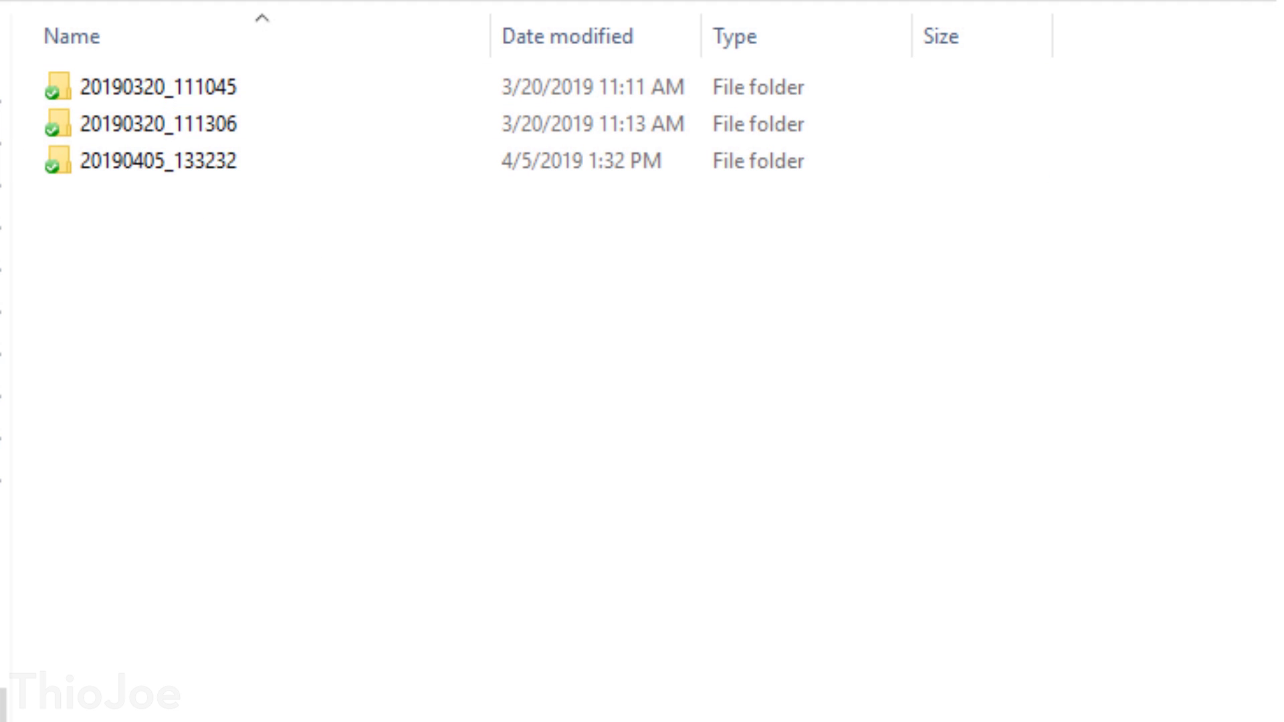
{"action": "key", "text": "alt+Up"}
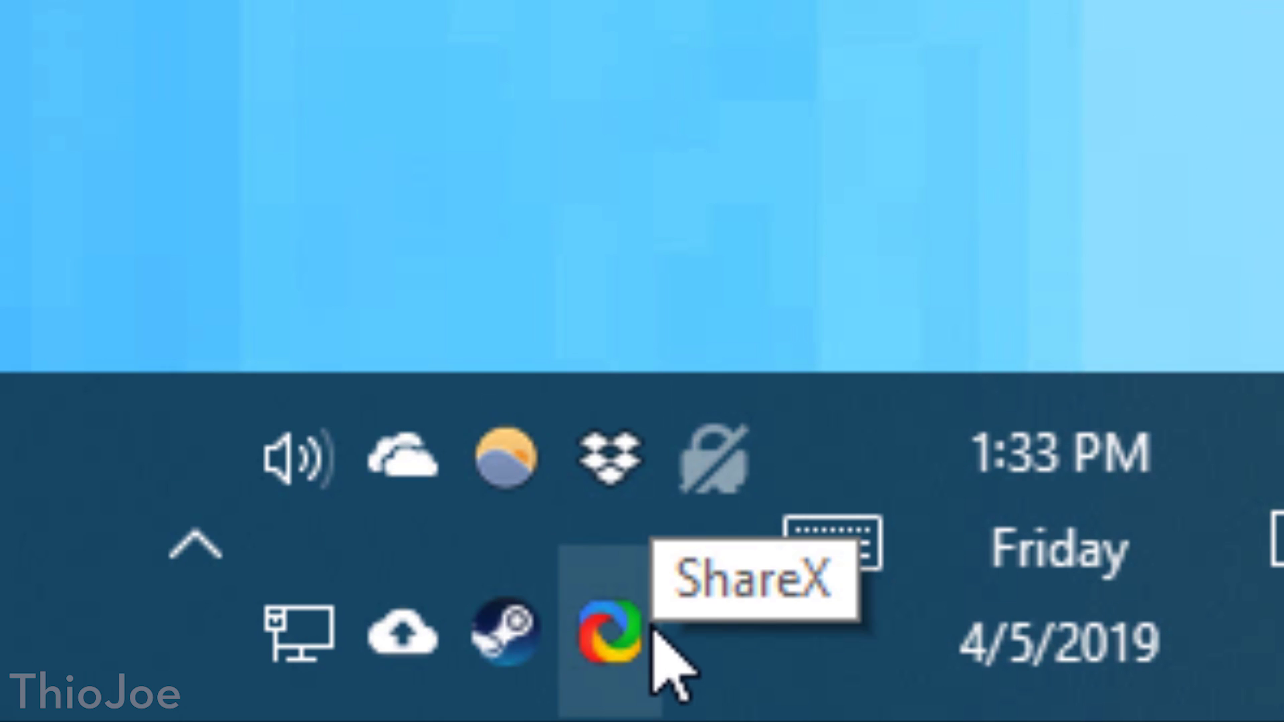
Step: Capture an upper-left screen region with ShareX and paste its uploaded link into Notepad
{"action": "left_click", "coordinate": [627, 630]}
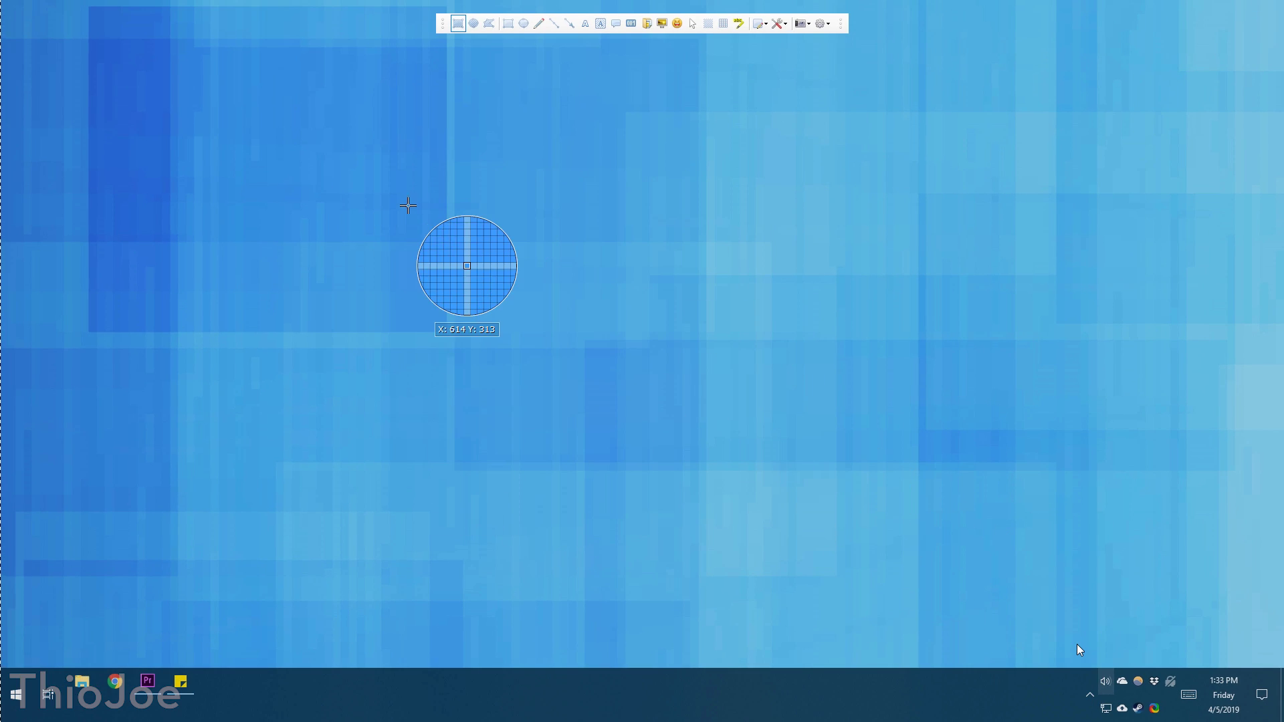
{"action": "left_click_drag", "start_coordinate": [391, 195], "coordinate": [746, 445]}
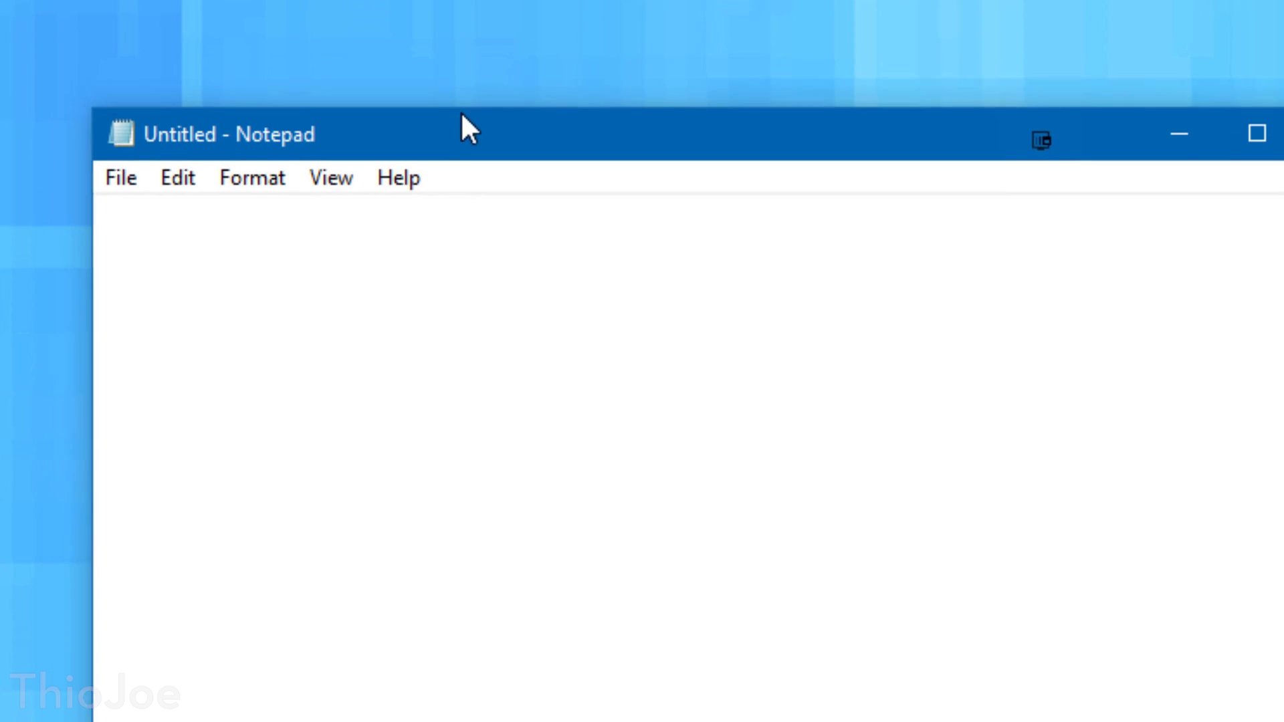
{"action": "right_click", "coordinate": [234, 132]}
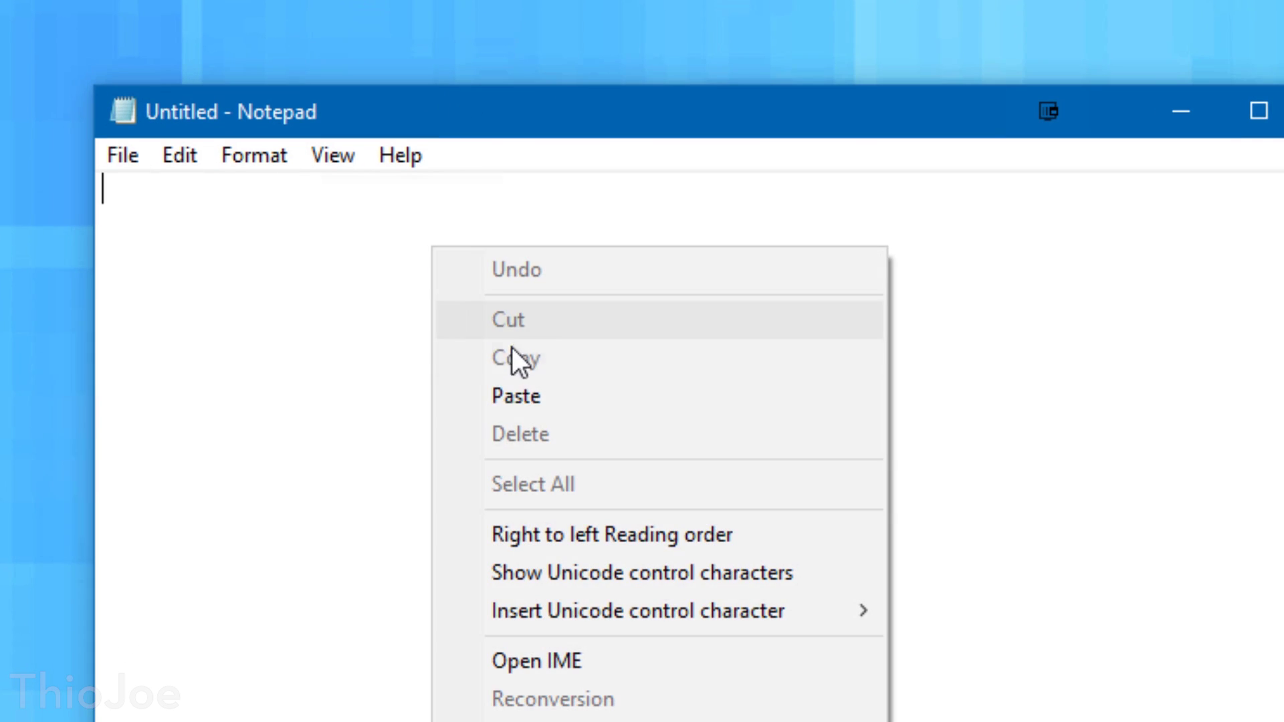
{"action": "left_click", "coordinate": [290, 211]}
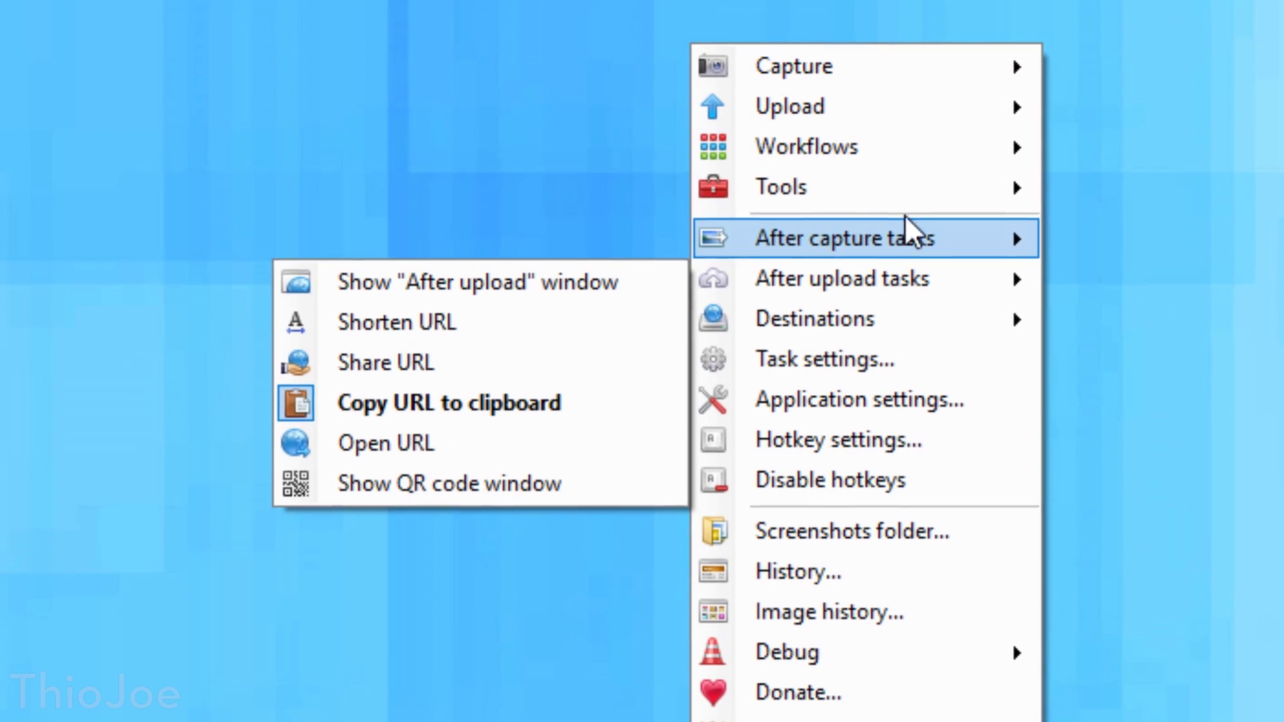
Step: Uncheck Show file in explorer under ShareX's After capture tasks
{"action": "mouse_move", "coordinate": [892, 244]}
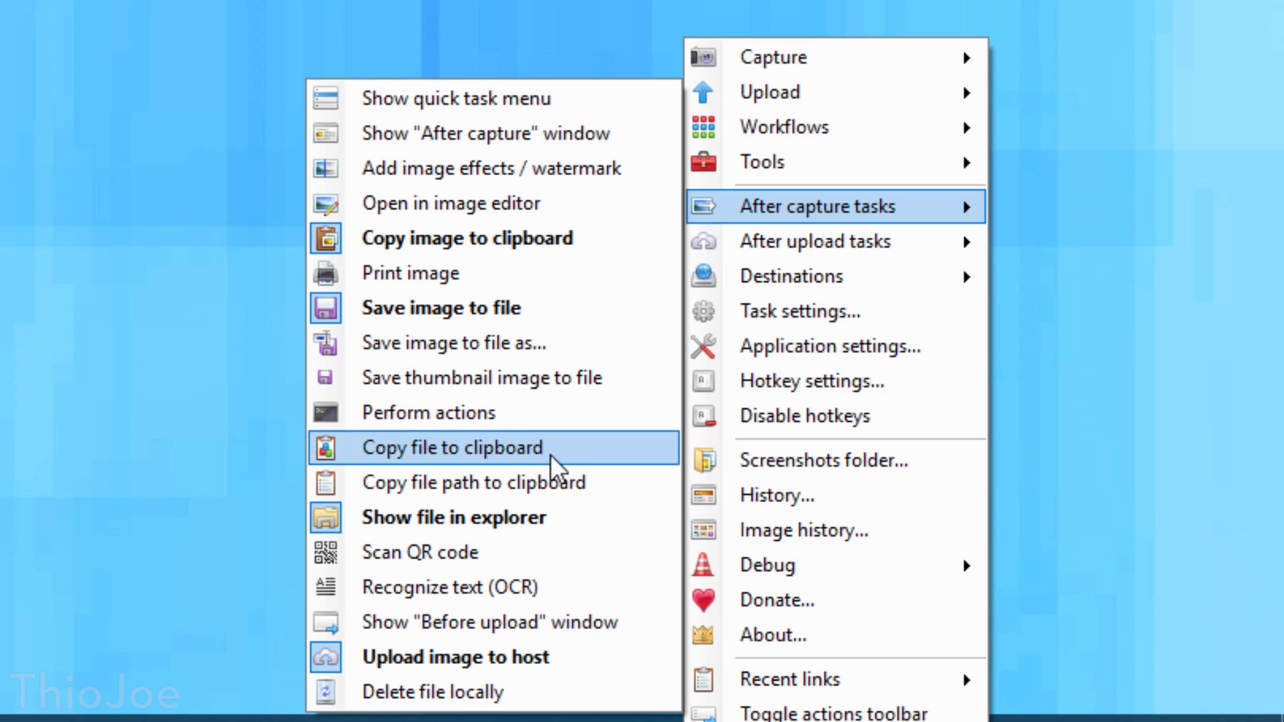
{"action": "left_click", "coordinate": [546, 512]}
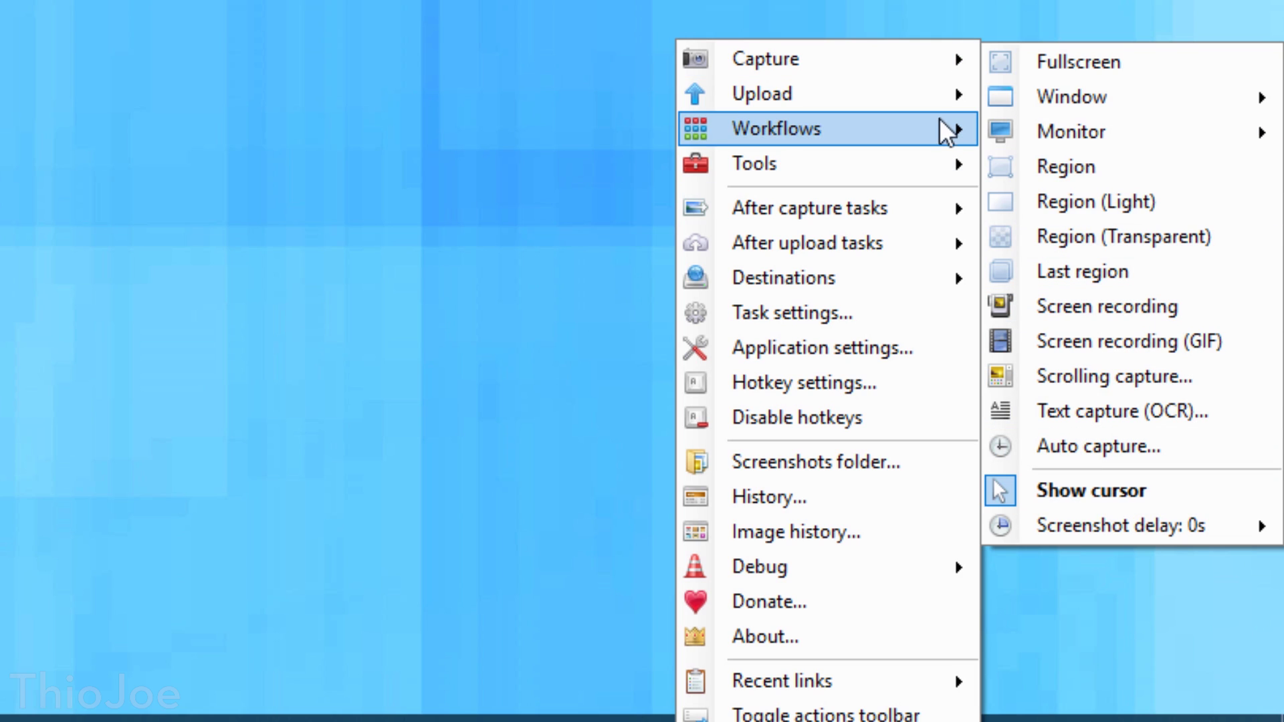
{"action": "mouse_move", "coordinate": [923, 87]}
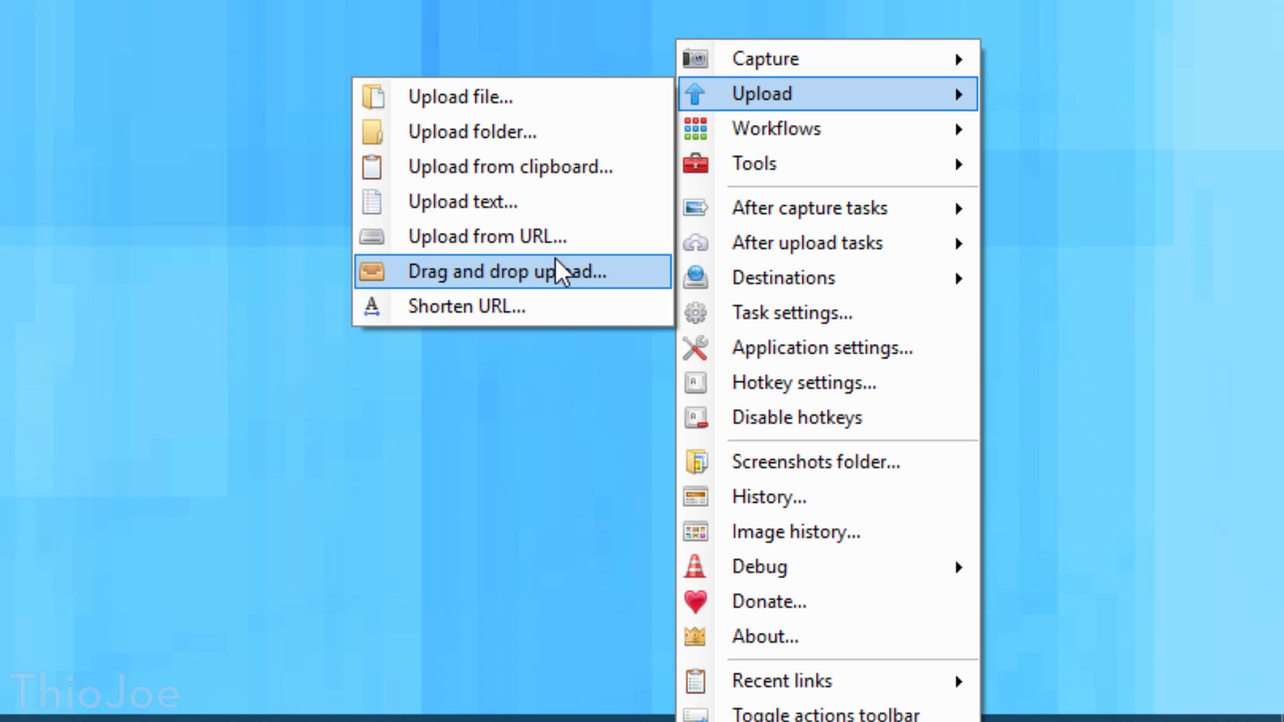
{"action": "mouse_move", "coordinate": [736, 162]}
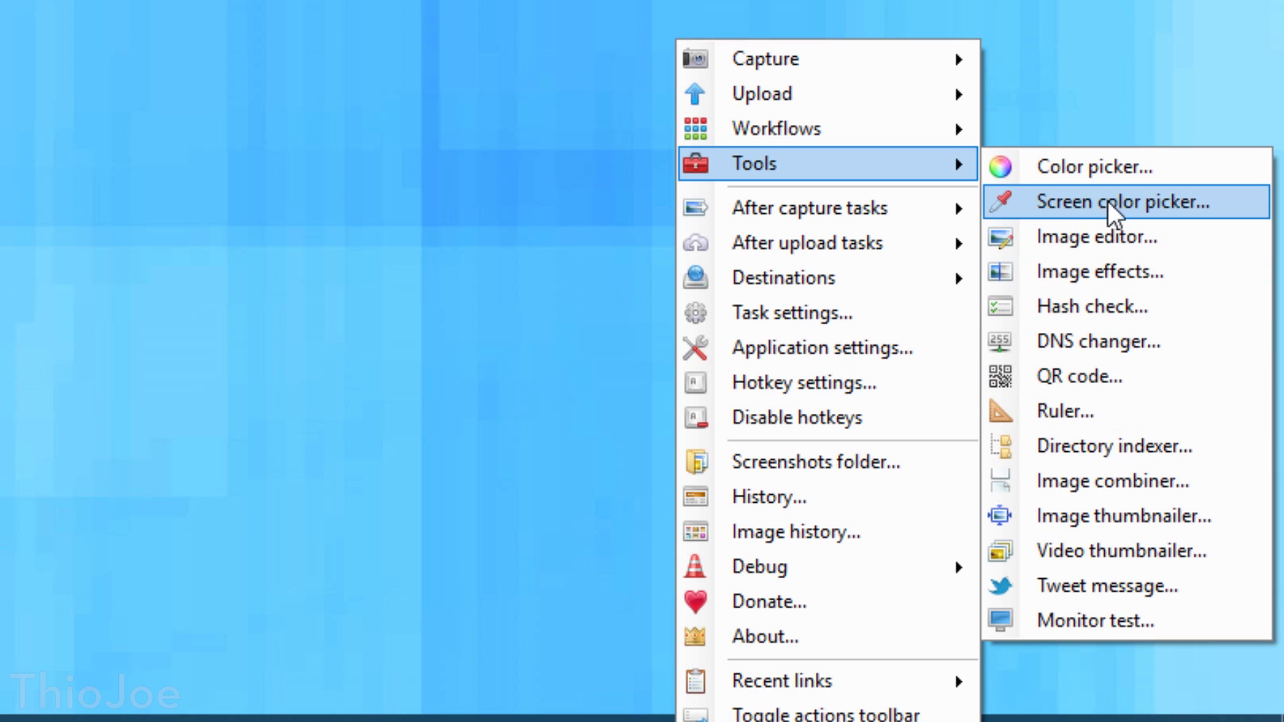
{"action": "mouse_move", "coordinate": [865, 217]}
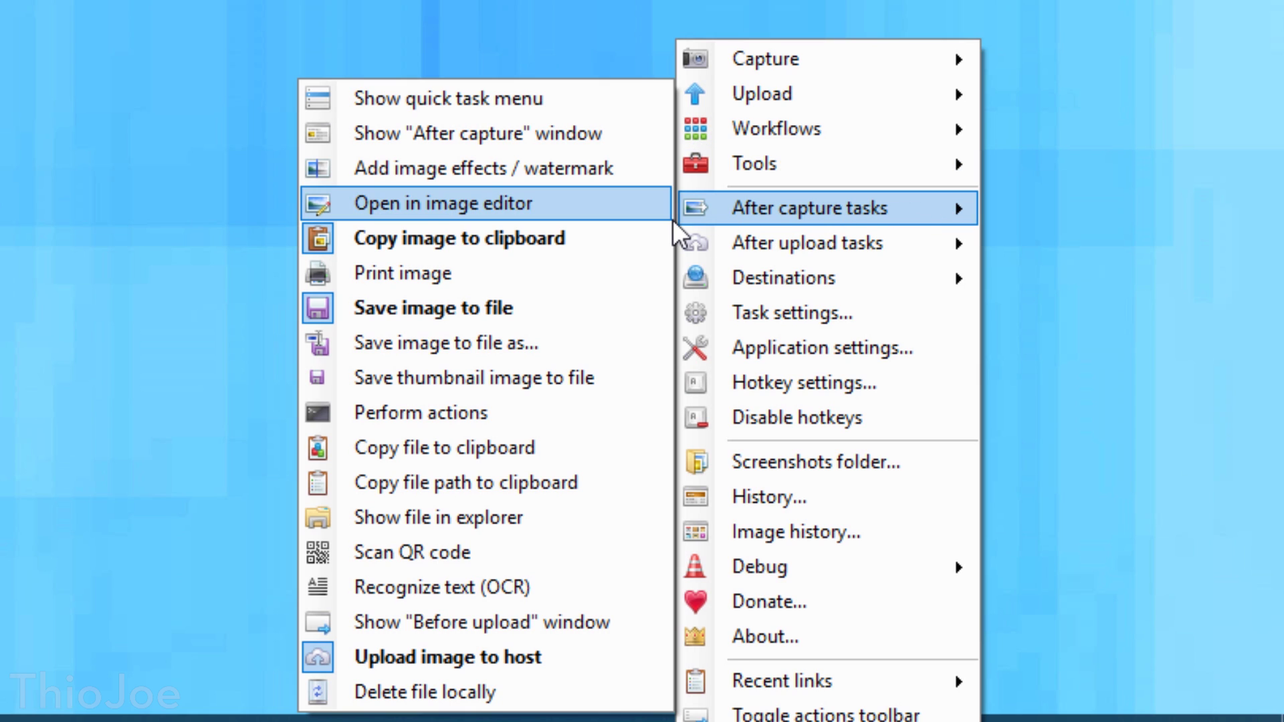
{"action": "left_click", "coordinate": [568, 138]}
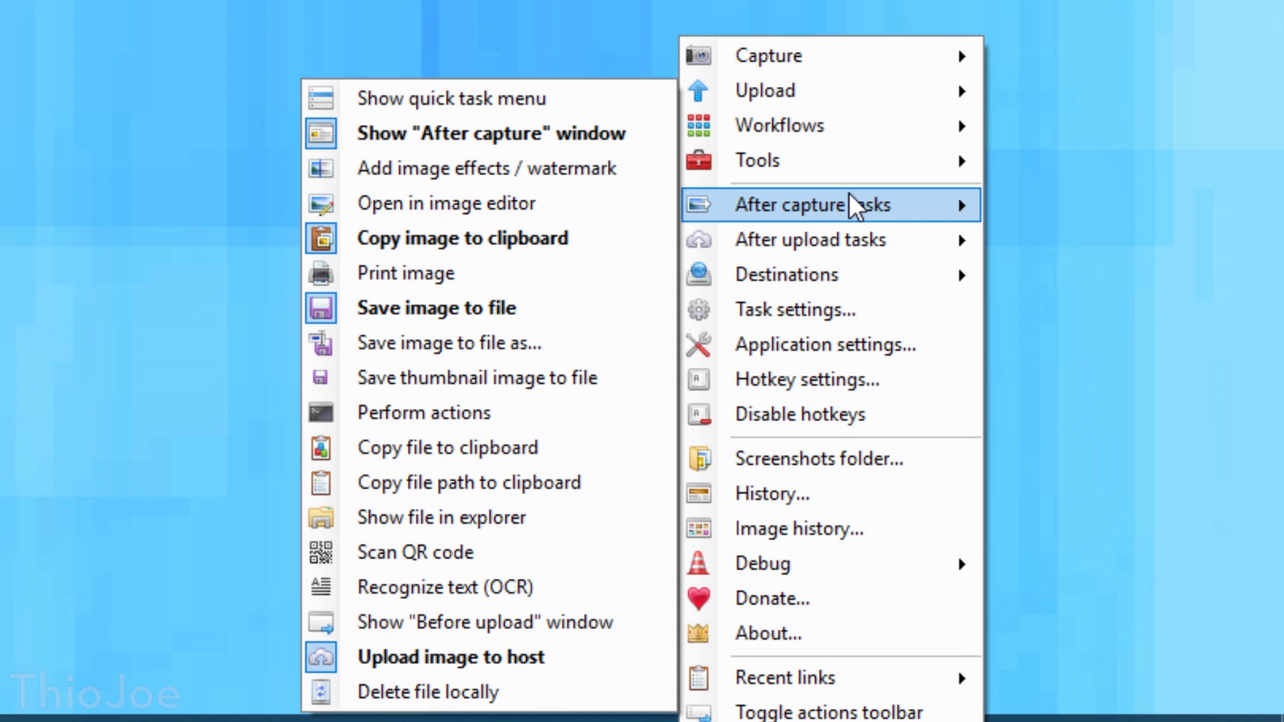
{"action": "left_click", "coordinate": [520, 139]}
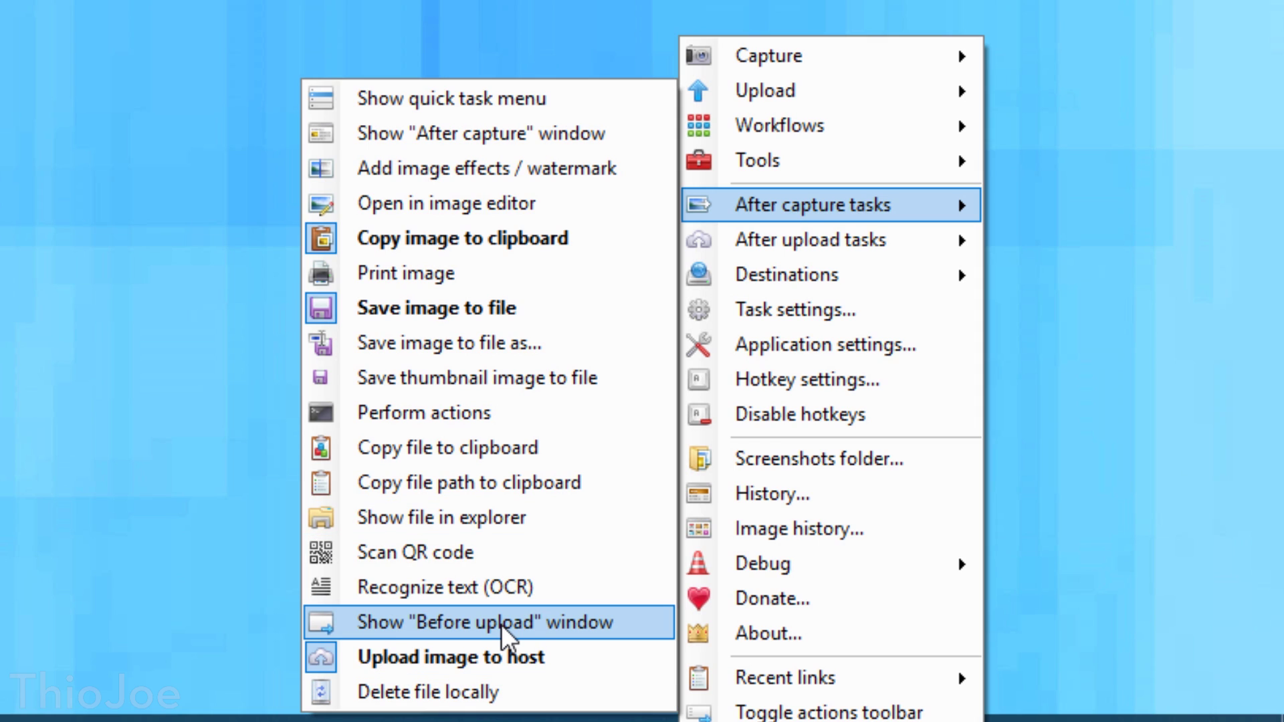
{"action": "mouse_move", "coordinate": [784, 247]}
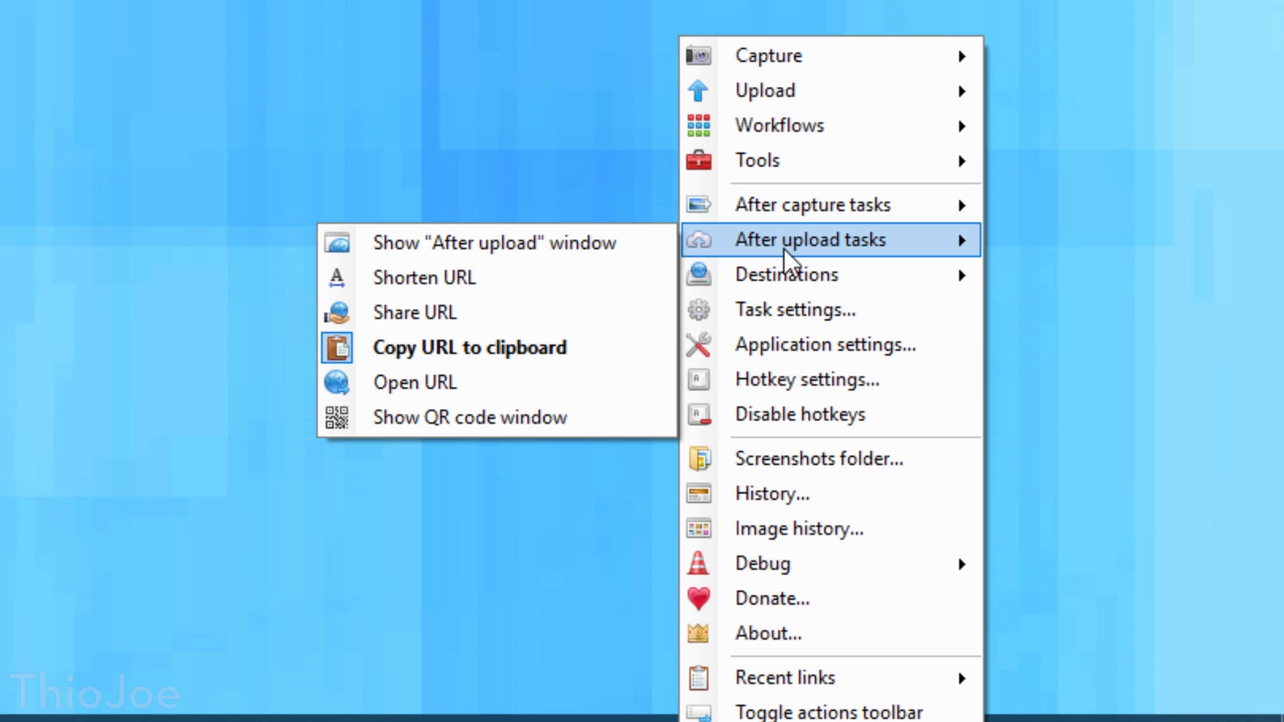
{"action": "mouse_move", "coordinate": [752, 288]}
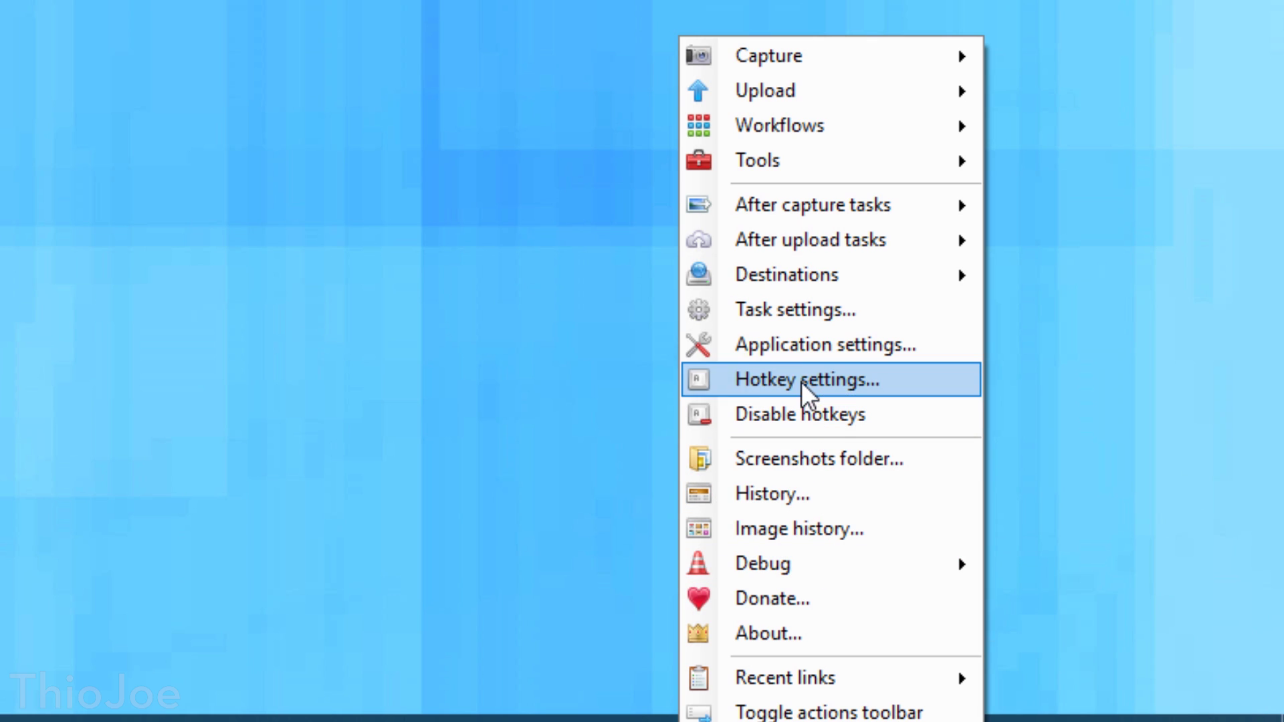
{"action": "mouse_move", "coordinate": [799, 55]}
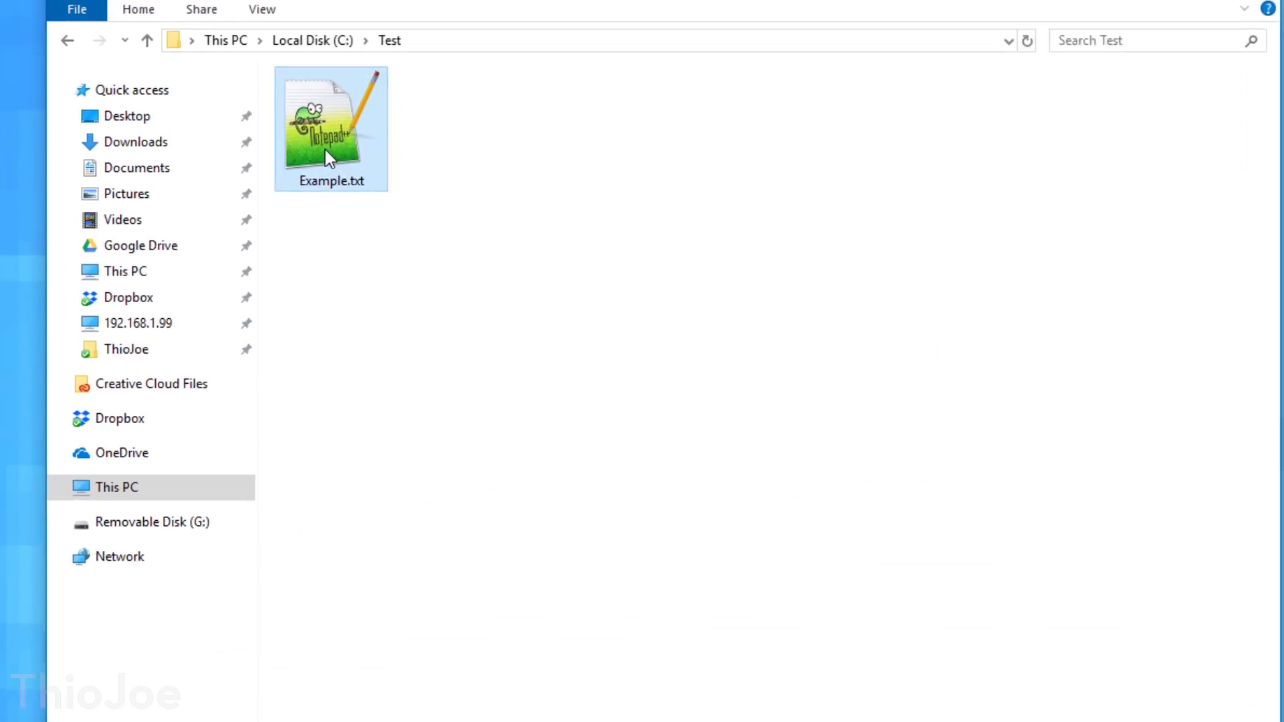
Step: Open Example.txt's Properties on File Hashes and look over its MD5, SHA-1 and SHA-256 values
{"action": "right_click", "coordinate": [456, 251]}
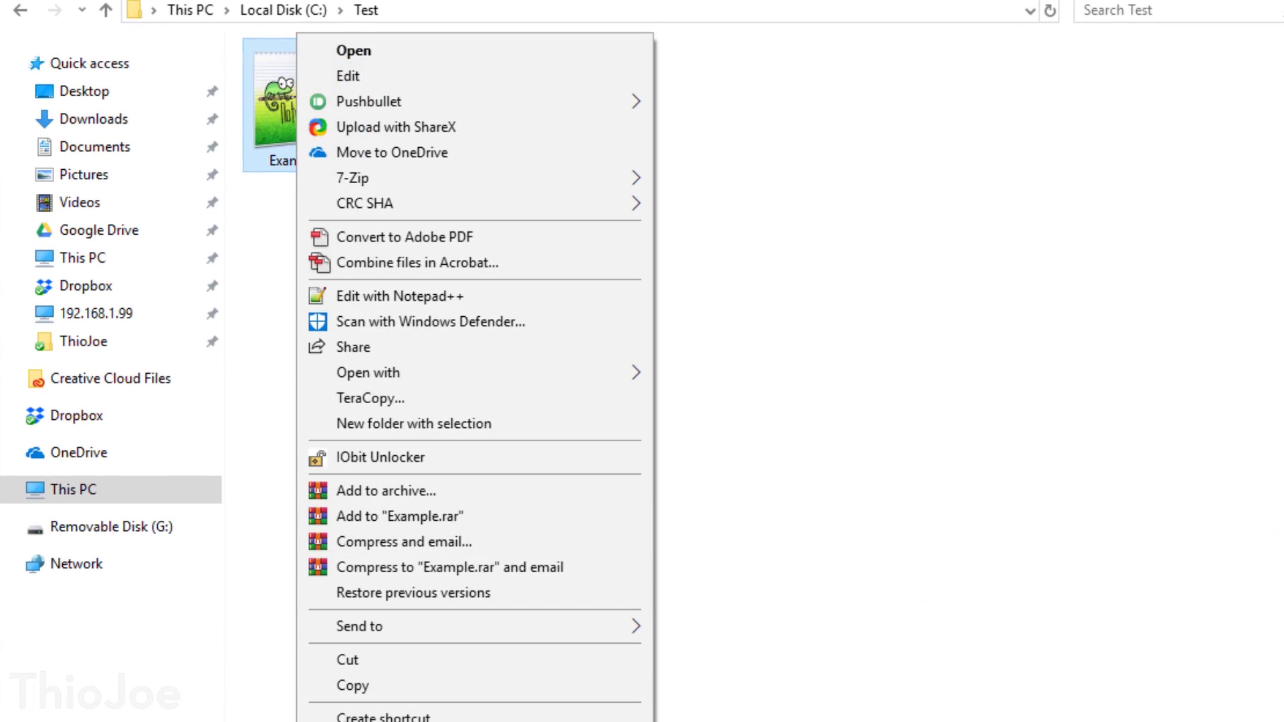
{"action": "key", "text": "r"}
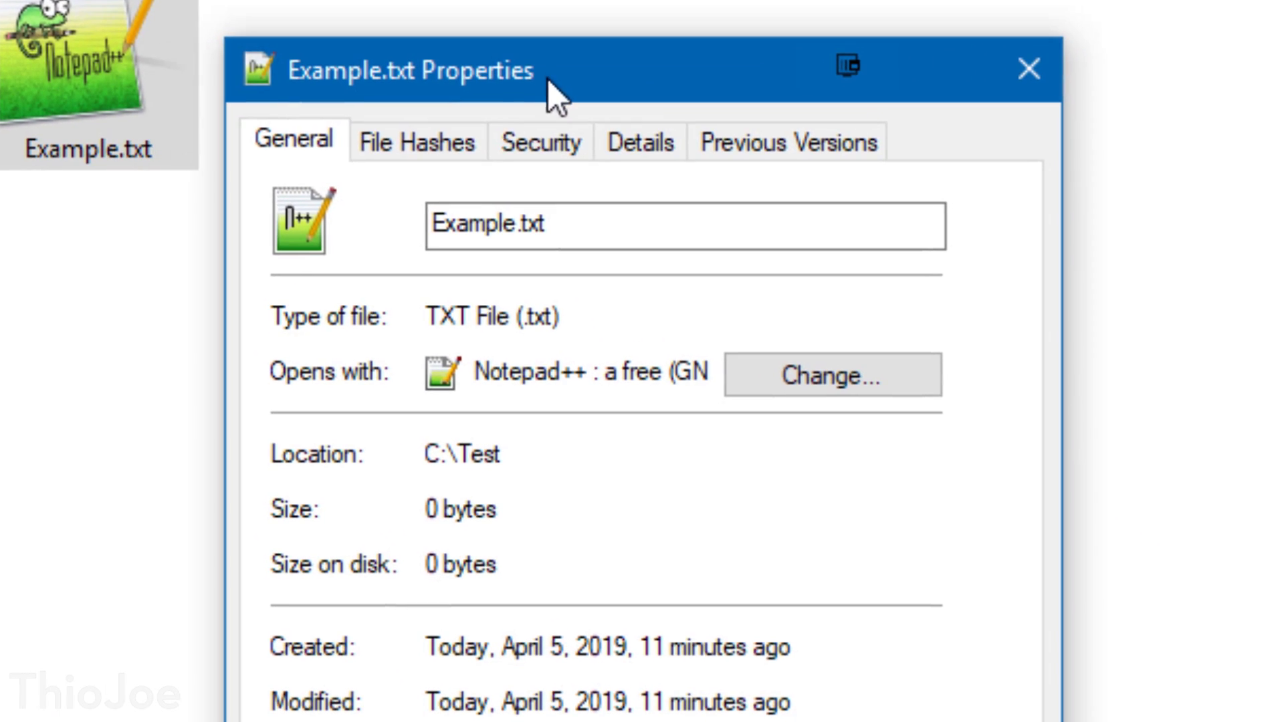
{"action": "left_click", "coordinate": [440, 152]}
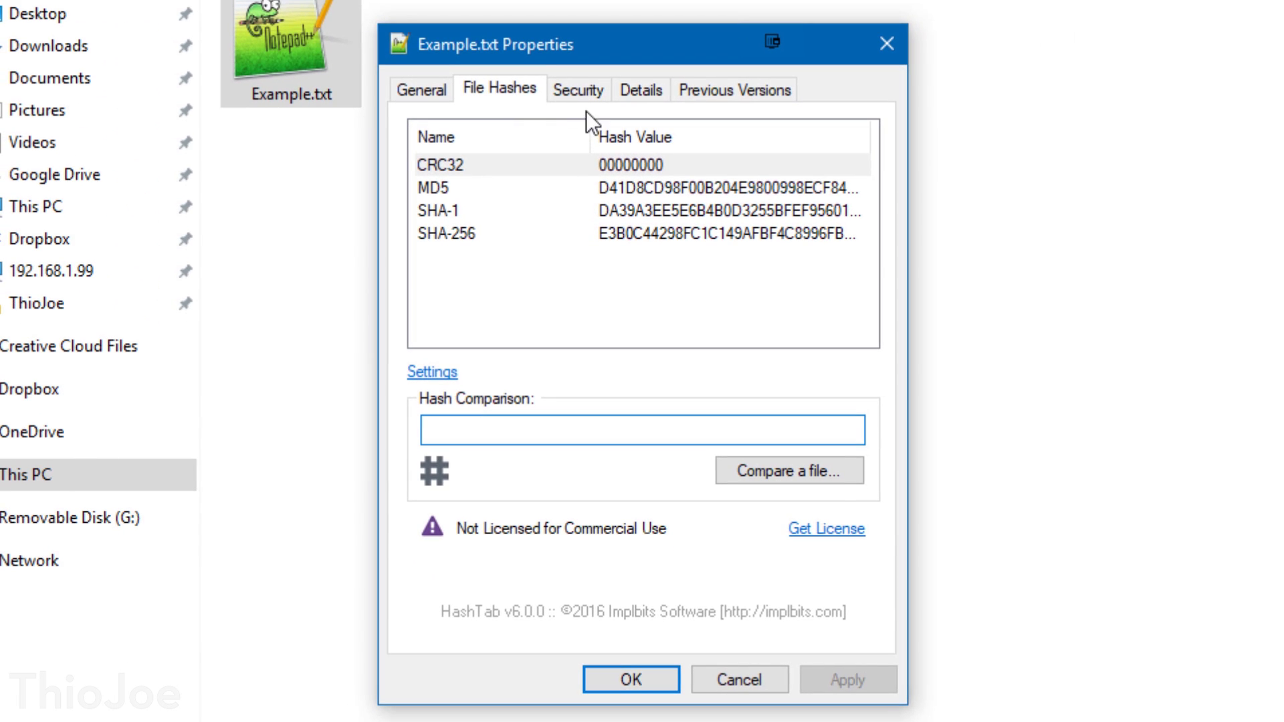
{"action": "left_click", "coordinate": [458, 187]}
{"action": "left_click", "coordinate": [462, 211]}
{"action": "left_click", "coordinate": [460, 234]}
{"action": "left_click", "coordinate": [460, 190]}
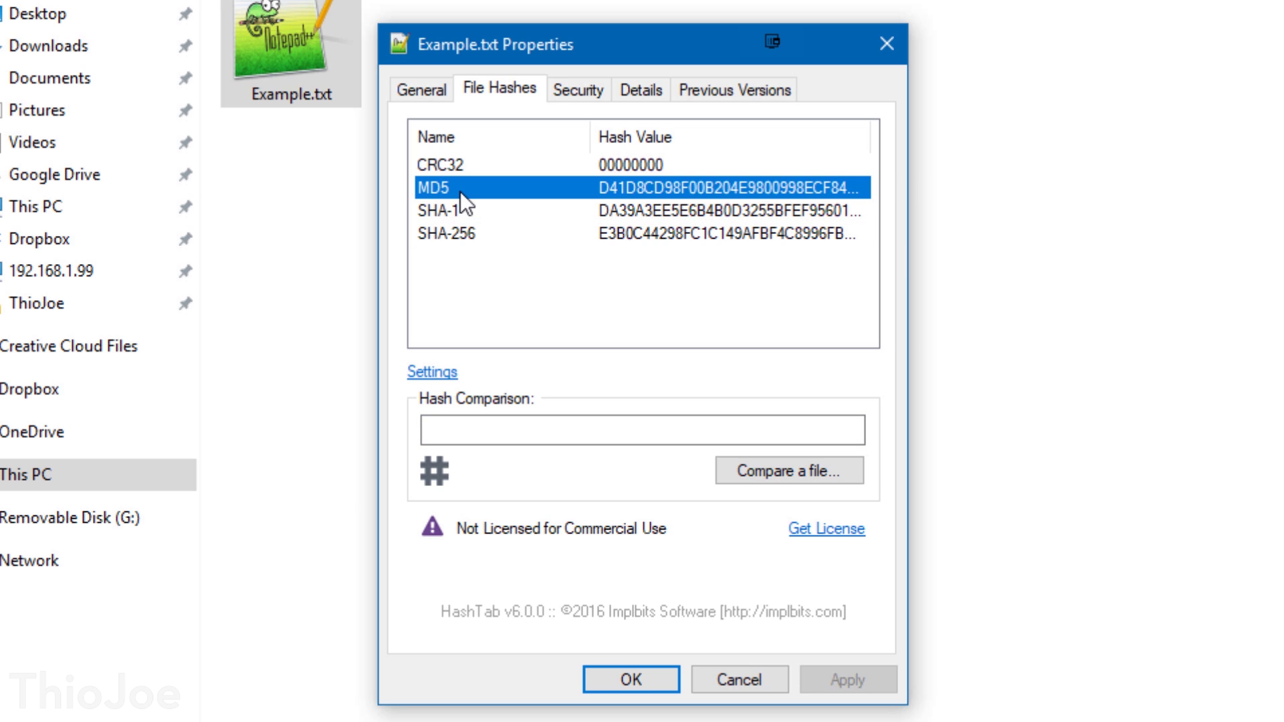
Step: Copy the MD5 hash into Hash Comparison, then clear the field again
{"action": "right_click", "coordinate": [617, 198]}
{"action": "left_click", "coordinate": [633, 218]}
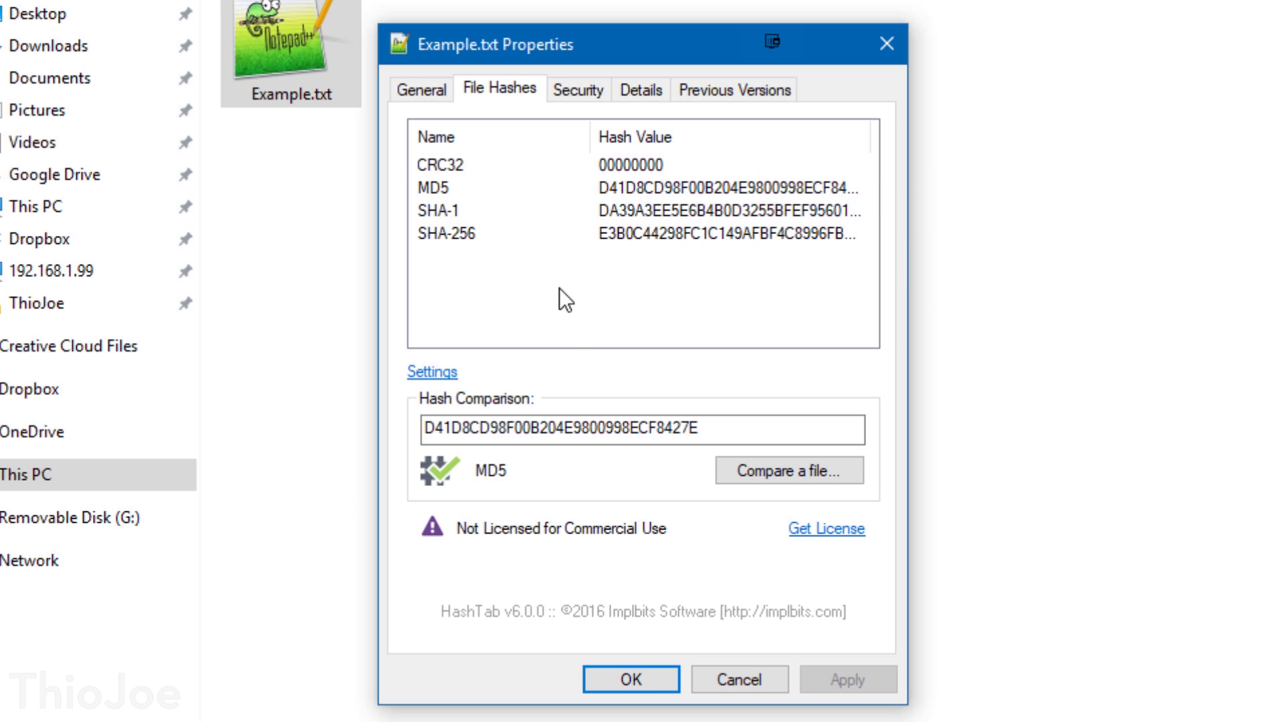
{"action": "left_click", "coordinate": [493, 164]}
{"action": "left_click_drag", "start_coordinate": [698, 428], "coordinate": [280, 404]}
{"action": "key", "text": "BackSpace"}
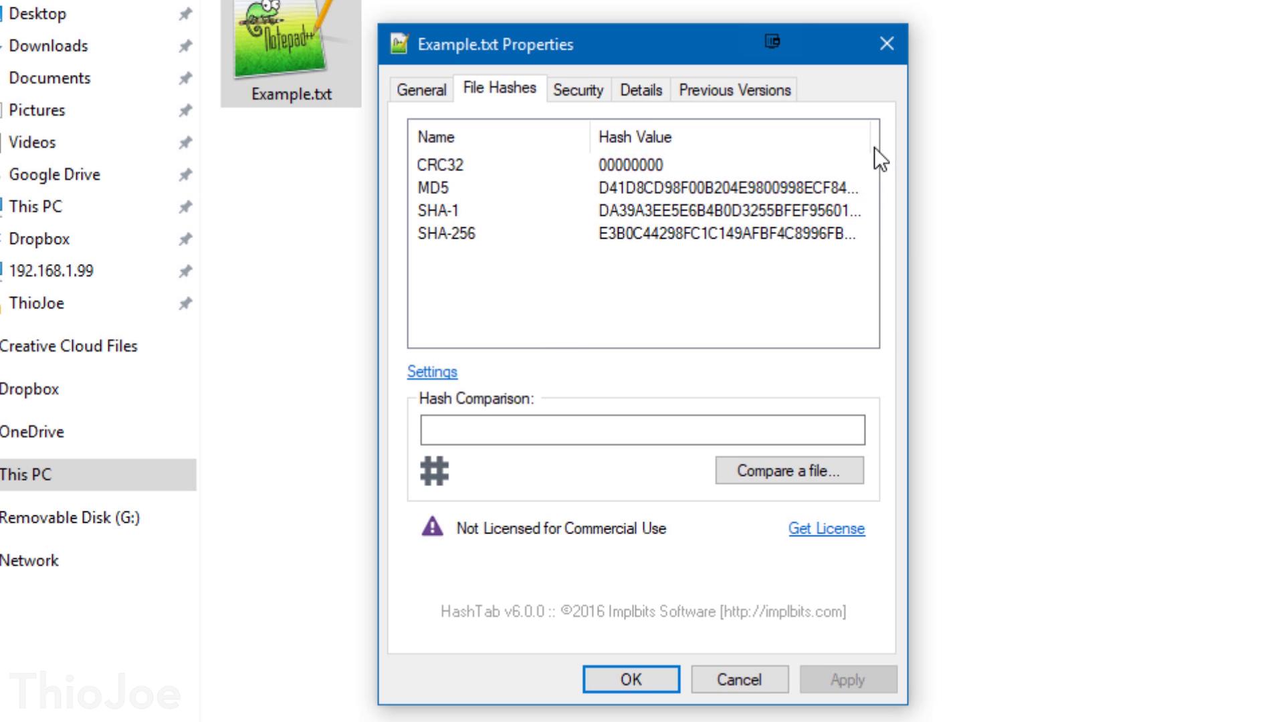
Step: Open HashTab Settings from the hash list's context menu
{"action": "right_click", "coordinate": [537, 272]}
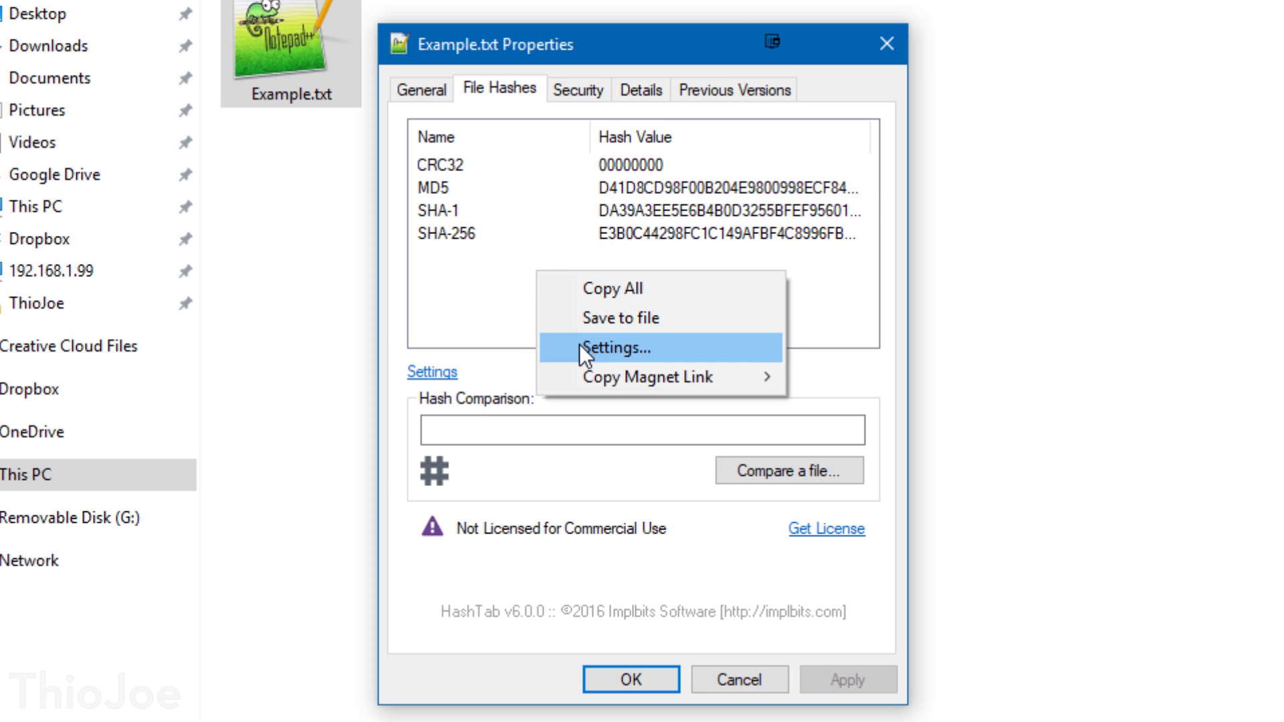
{"action": "left_click", "coordinate": [579, 344]}
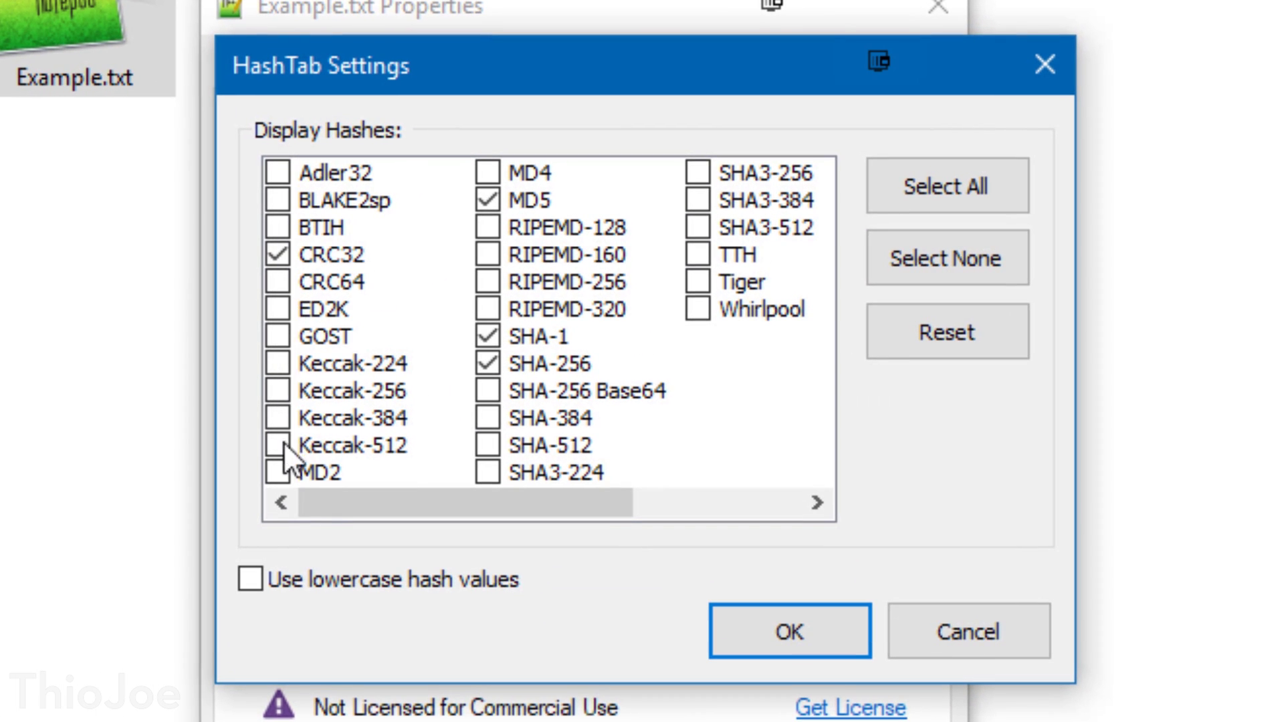
{"action": "mouse_move", "coordinate": [339, 495]}
{"action": "left_mouse_down"}
{"action": "mouse_move", "coordinate": [483, 498]}
{"action": "mouse_move", "coordinate": [363, 492]}
{"action": "mouse_move", "coordinate": [456, 517]}
{"action": "mouse_move", "coordinate": [344, 515]}
{"action": "mouse_move", "coordinate": [350, 495]}
{"action": "left_mouse_up"}
Step: Copy the published MD5 checksum for the Windows (msi) download from its popup
{"action": "left_click", "coordinate": [699, 176]}
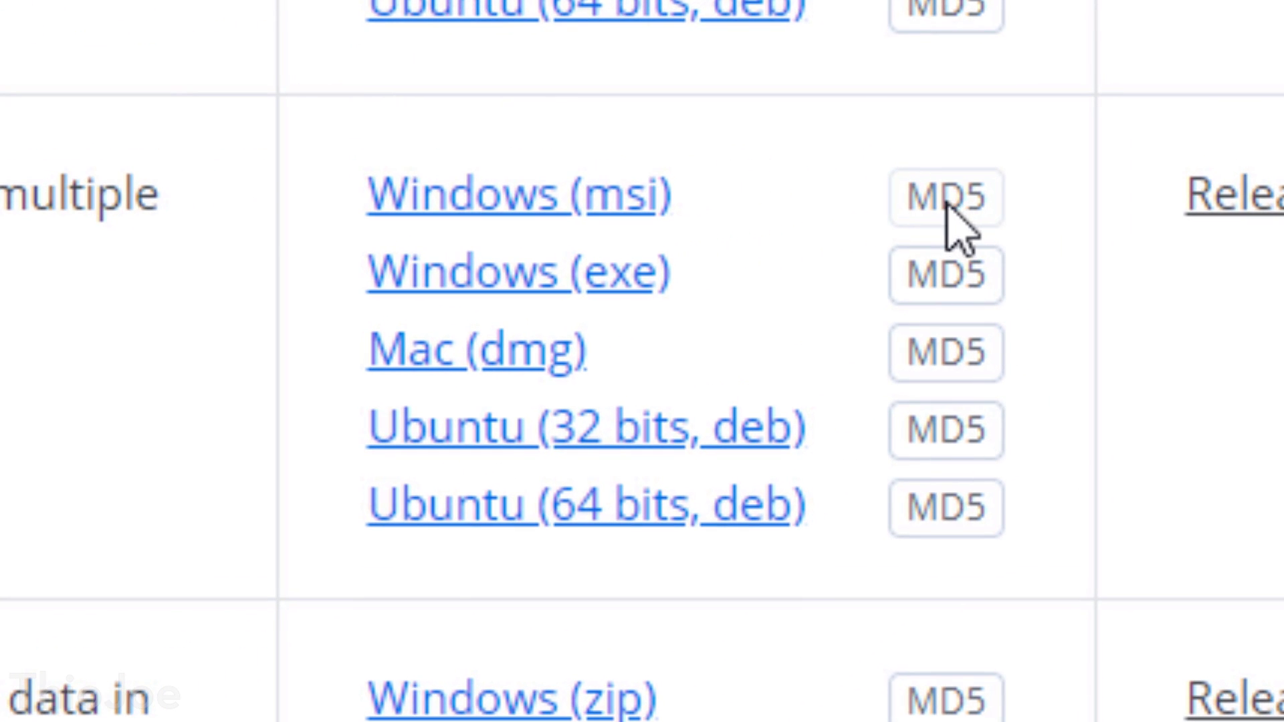
{"action": "left_click", "coordinate": [947, 205]}
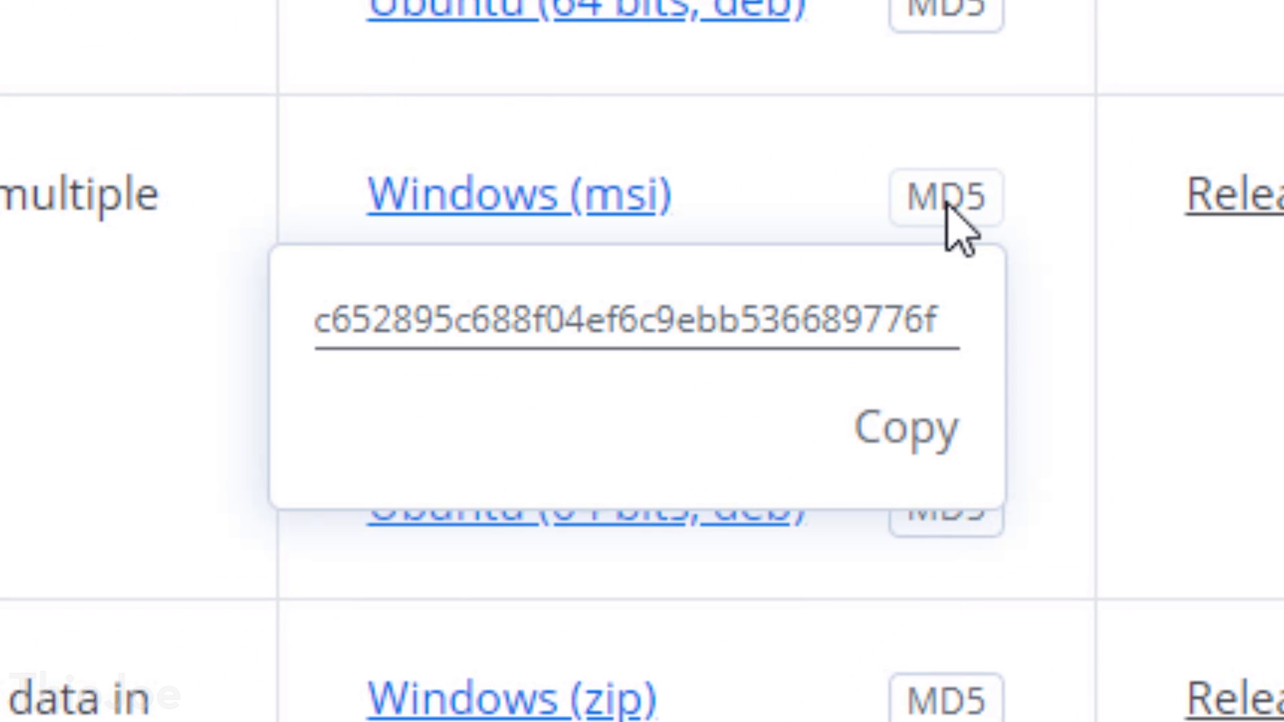
{"action": "left_click_drag", "start_coordinate": [310, 332], "coordinate": [935, 335]}
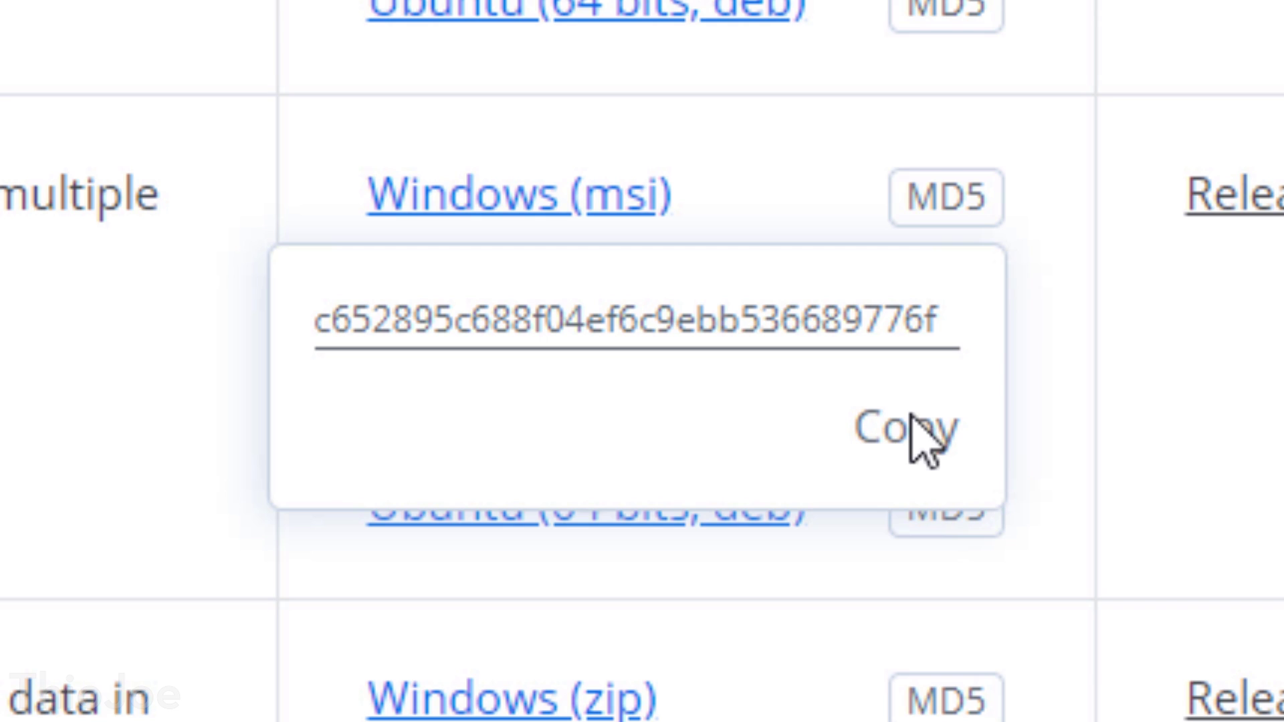
{"action": "left_click", "coordinate": [926, 435]}
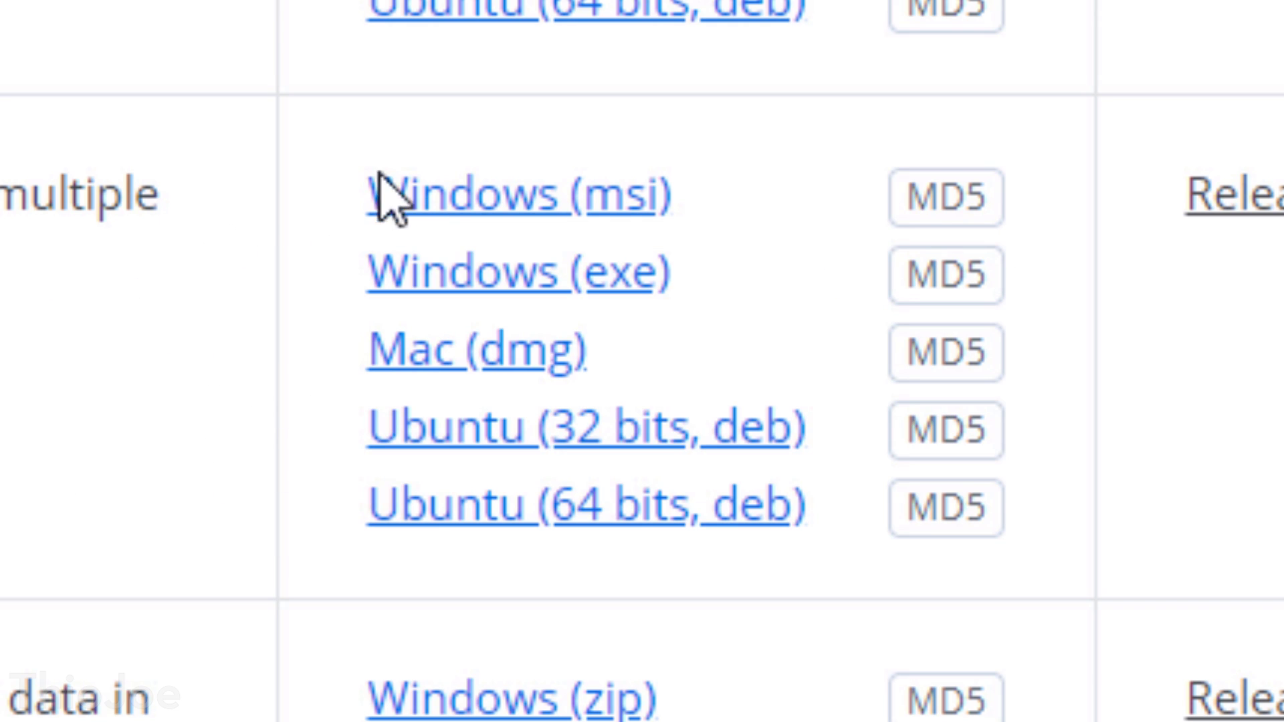
{"action": "left_click", "coordinate": [949, 207]}
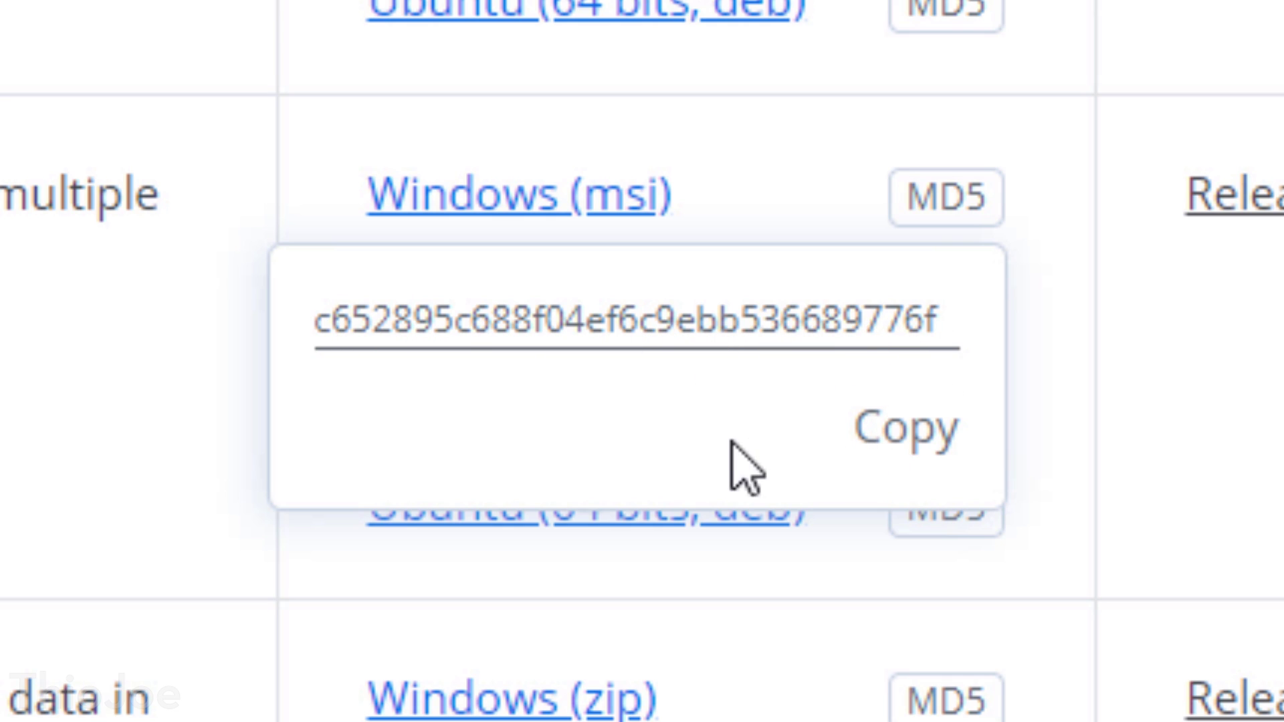
{"action": "left_click", "coordinate": [902, 429]}
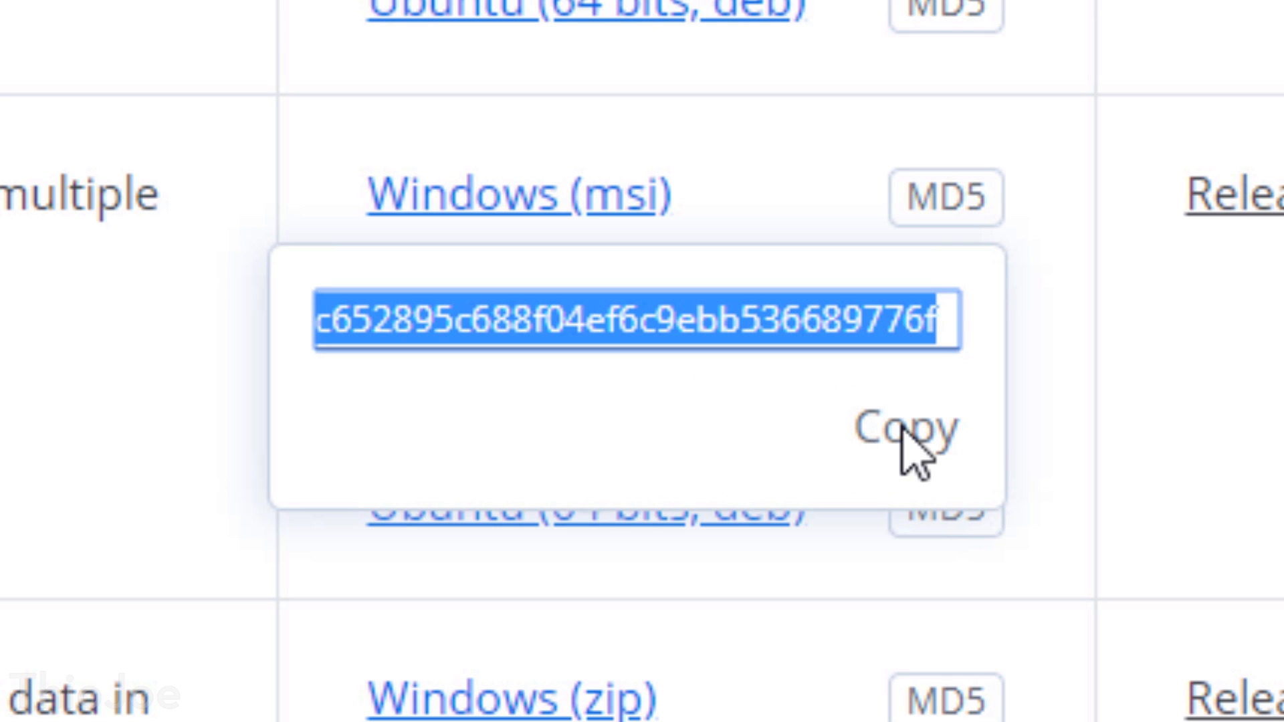
{"action": "left_click", "coordinate": [1057, 244]}
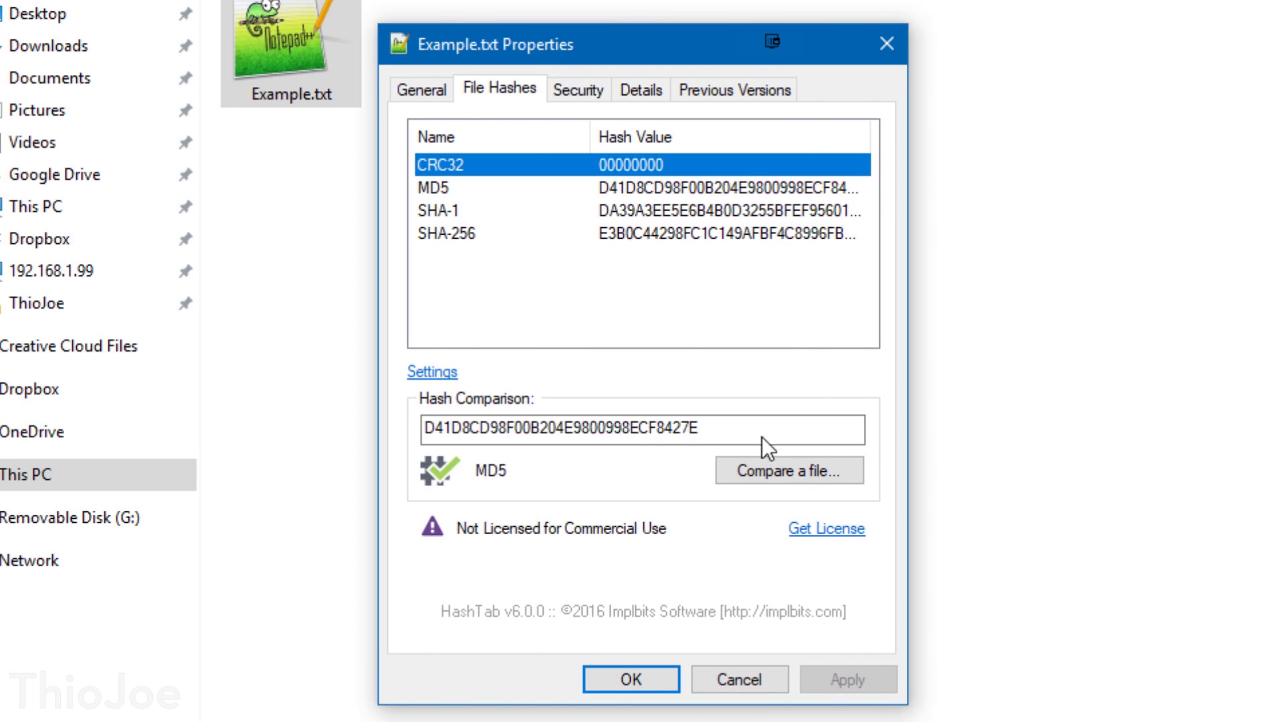
Step: Clear the Hash Comparison field and look over the MD5, SHA-1 and SHA-256 rows
{"action": "double_click", "coordinate": [760, 434]}
{"action": "key", "text": "BackSpace"}
{"action": "left_click", "coordinate": [555, 331]}
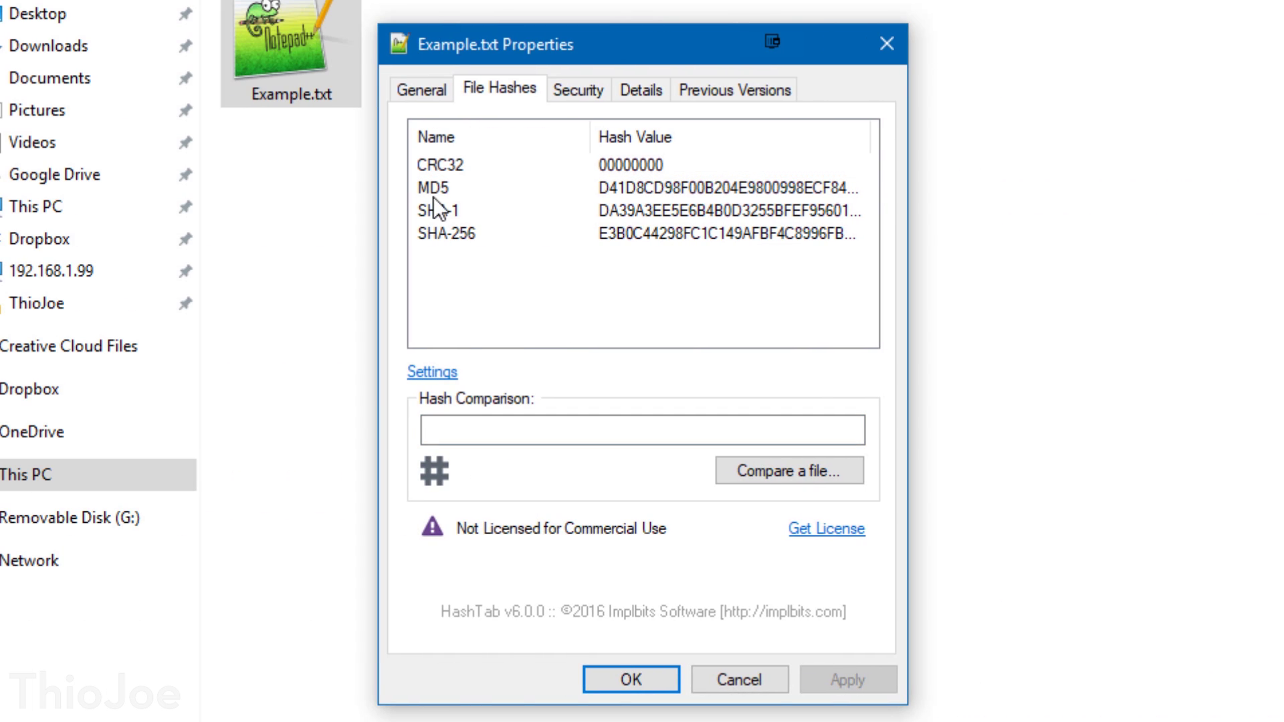
{"action": "left_click", "coordinate": [444, 210]}
{"action": "left_click", "coordinate": [448, 235]}
{"action": "left_click", "coordinate": [454, 265]}
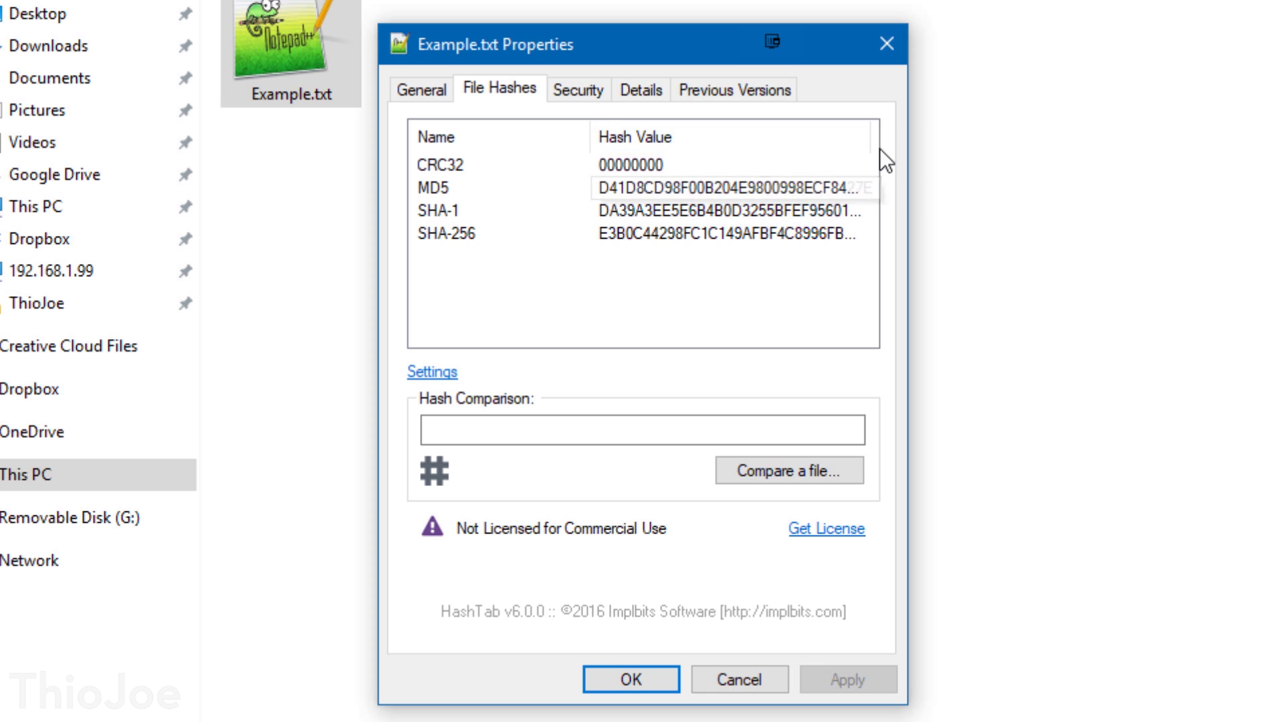
Step: Enable SHA-512 and SHA3-256 in HashTab Settings
{"action": "right_click", "coordinate": [536, 270]}
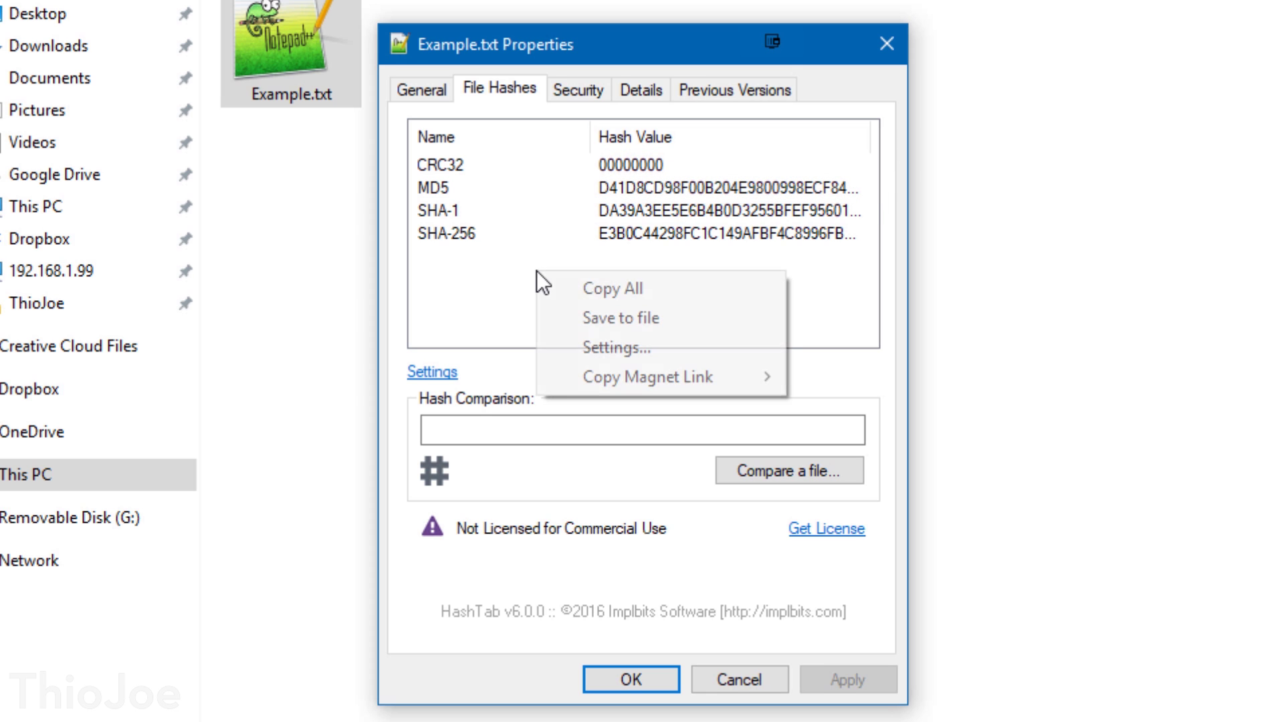
{"action": "left_click", "coordinate": [579, 343]}
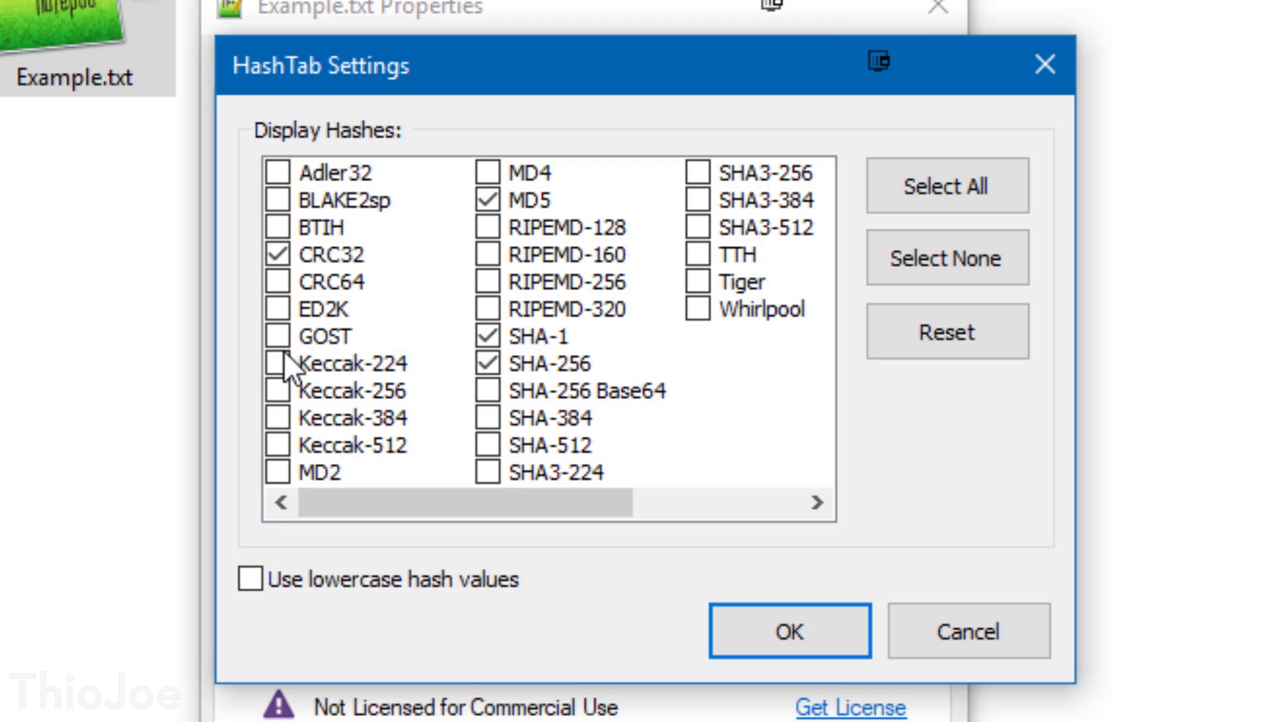
{"action": "mouse_move", "coordinate": [333, 498]}
{"action": "left_mouse_down"}
{"action": "mouse_move", "coordinate": [486, 498]}
{"action": "mouse_move", "coordinate": [361, 499]}
{"action": "mouse_move", "coordinate": [399, 505]}
{"action": "mouse_move", "coordinate": [390, 515]}
{"action": "mouse_move", "coordinate": [350, 494]}
{"action": "left_mouse_up"}
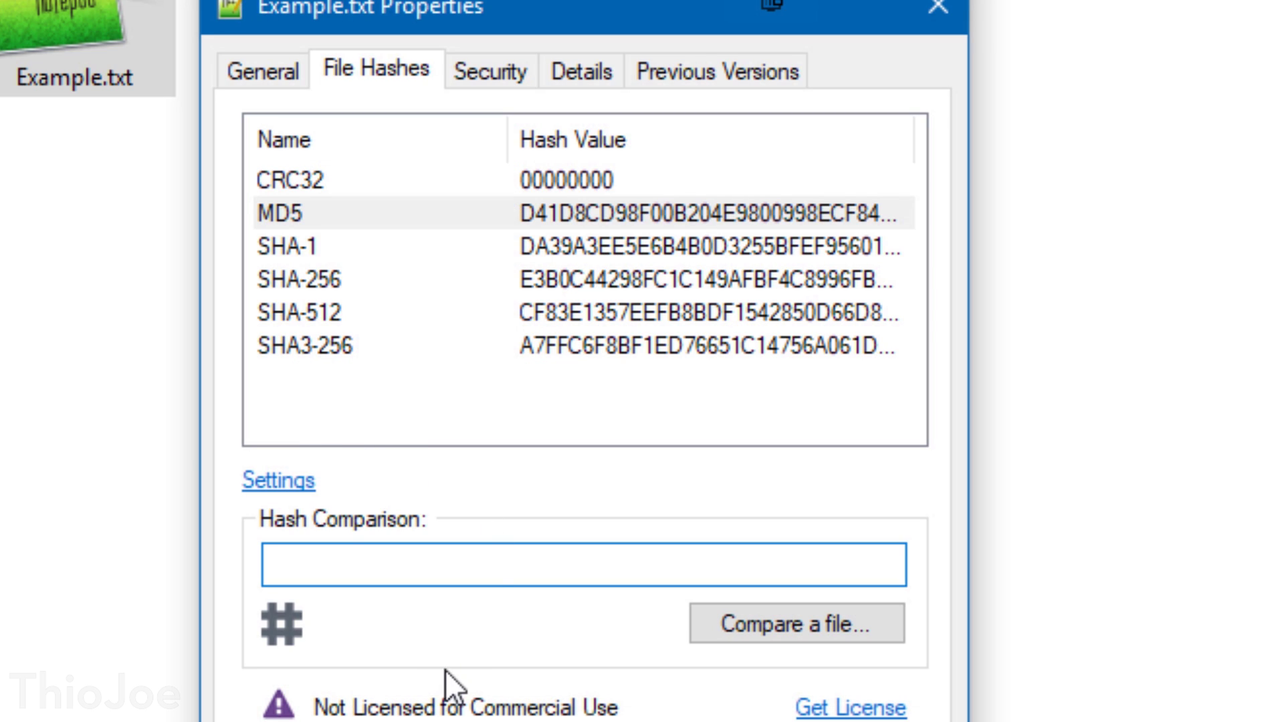
Step: Paste the copied MD5 to confirm a match, then compare against Example - Copy.txt
{"action": "right_click", "coordinate": [385, 569]}
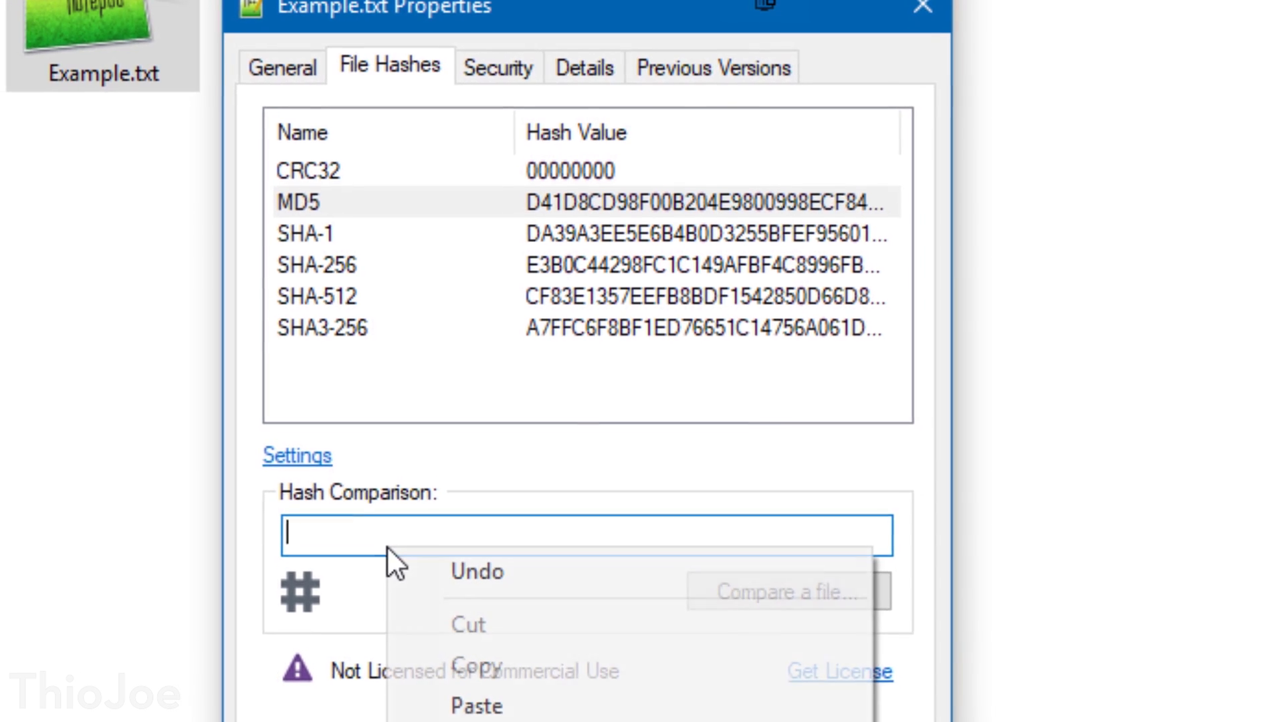
{"action": "left_click", "coordinate": [511, 684]}
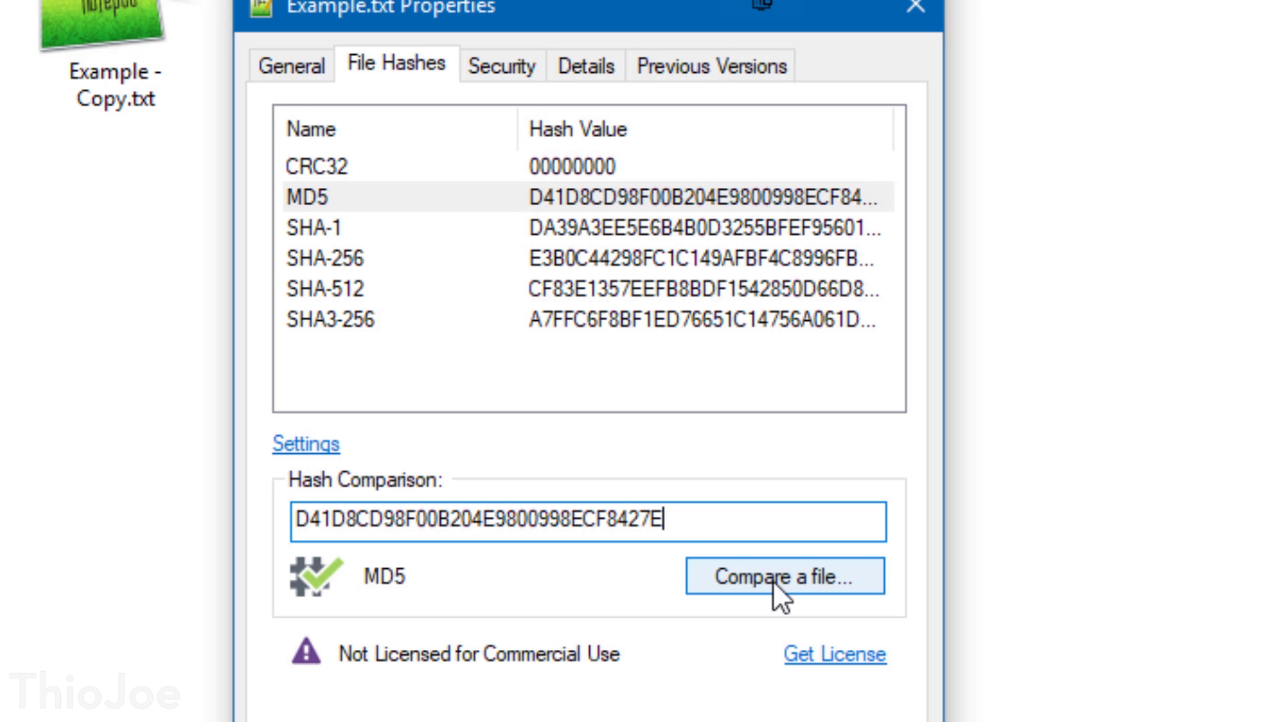
{"action": "left_click", "coordinate": [773, 582]}
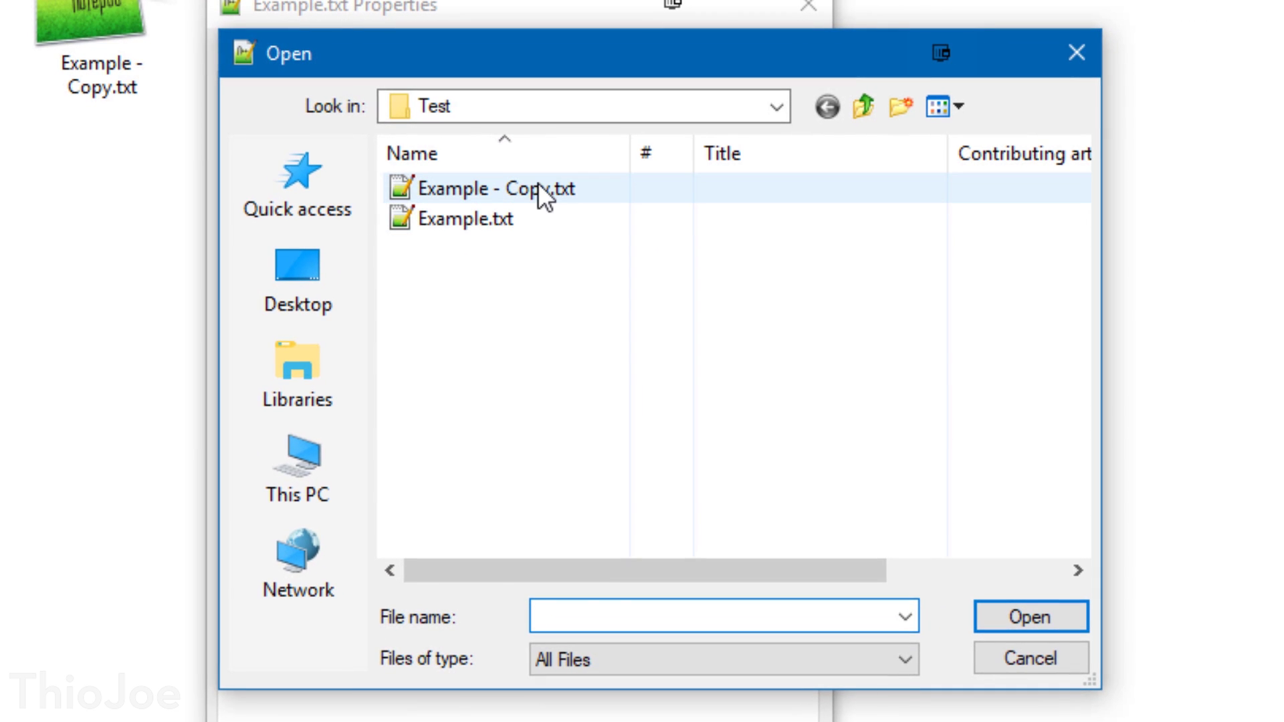
{"action": "left_click", "coordinate": [537, 186]}
{"action": "left_click", "coordinate": [1006, 620]}
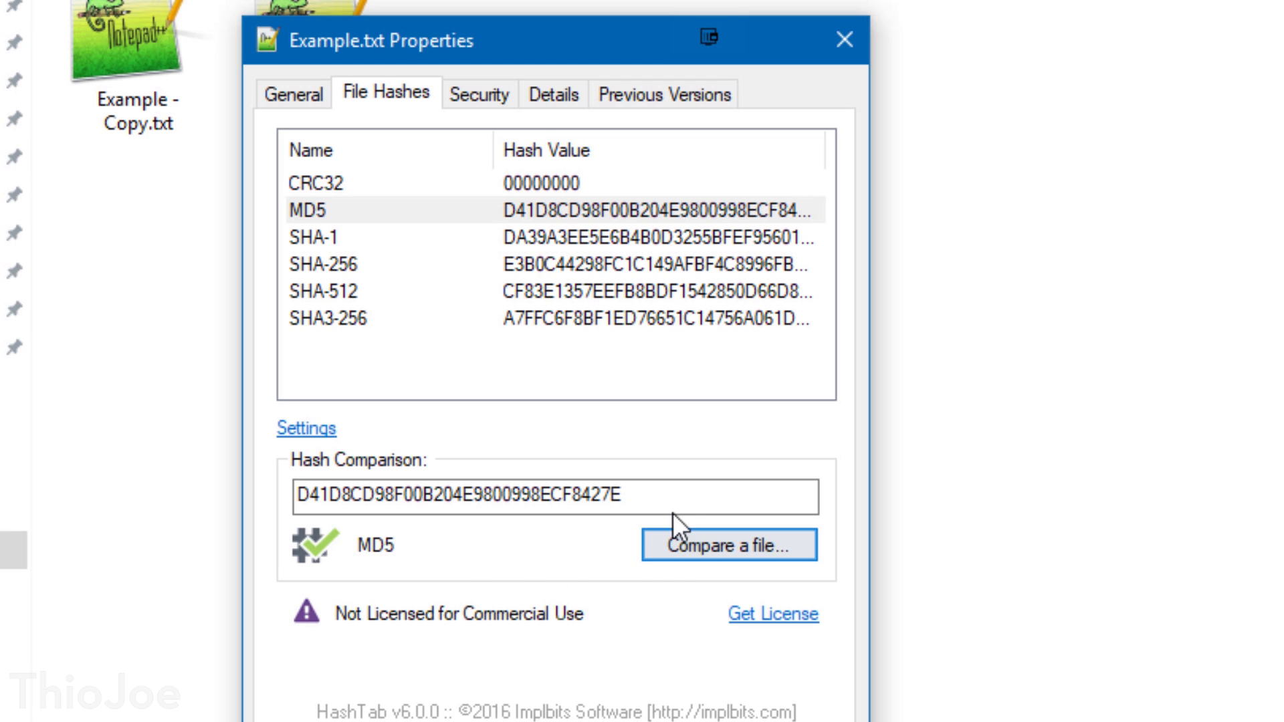
{"action": "left_click_drag", "start_coordinate": [676, 495], "coordinate": [218, 498]}
{"action": "key", "text": "BackSpace"}
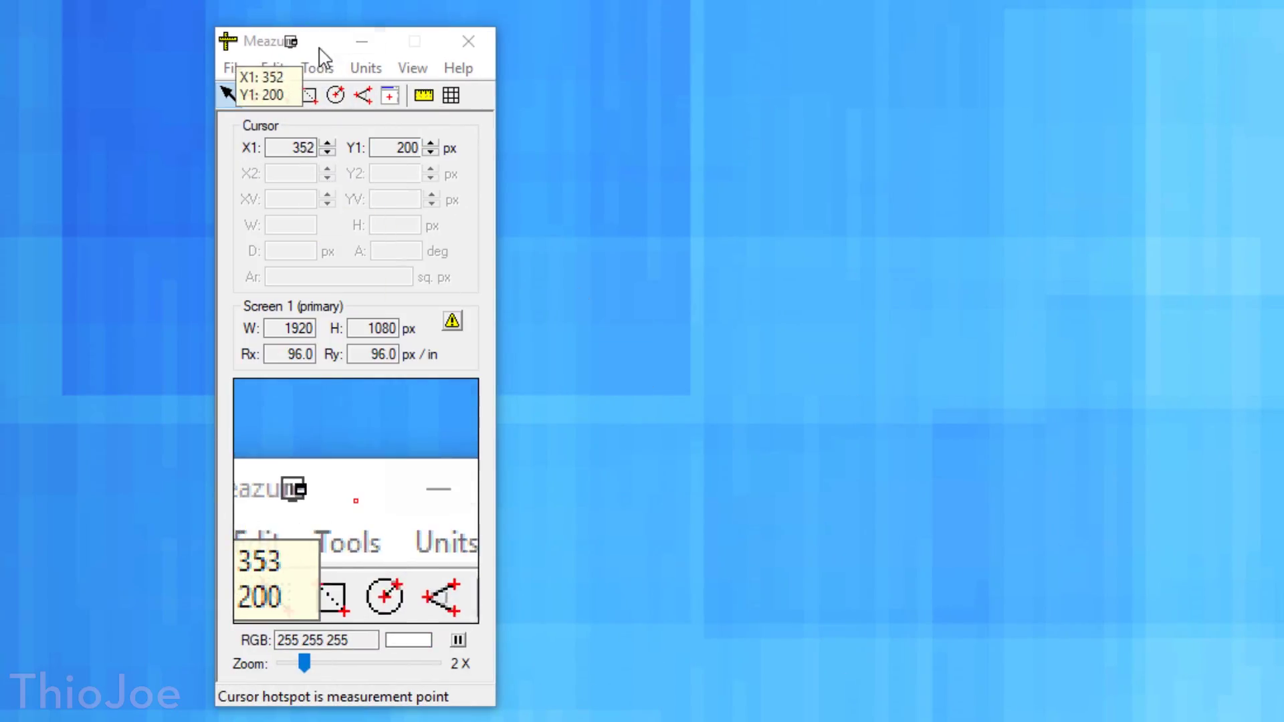
Step: Try Meazure's Line and Rectangle tools, laying a horizontal line and enlarging a rectangle
{"action": "left_click", "coordinate": [255, 95]}
{"action": "left_click", "coordinate": [284, 95]}
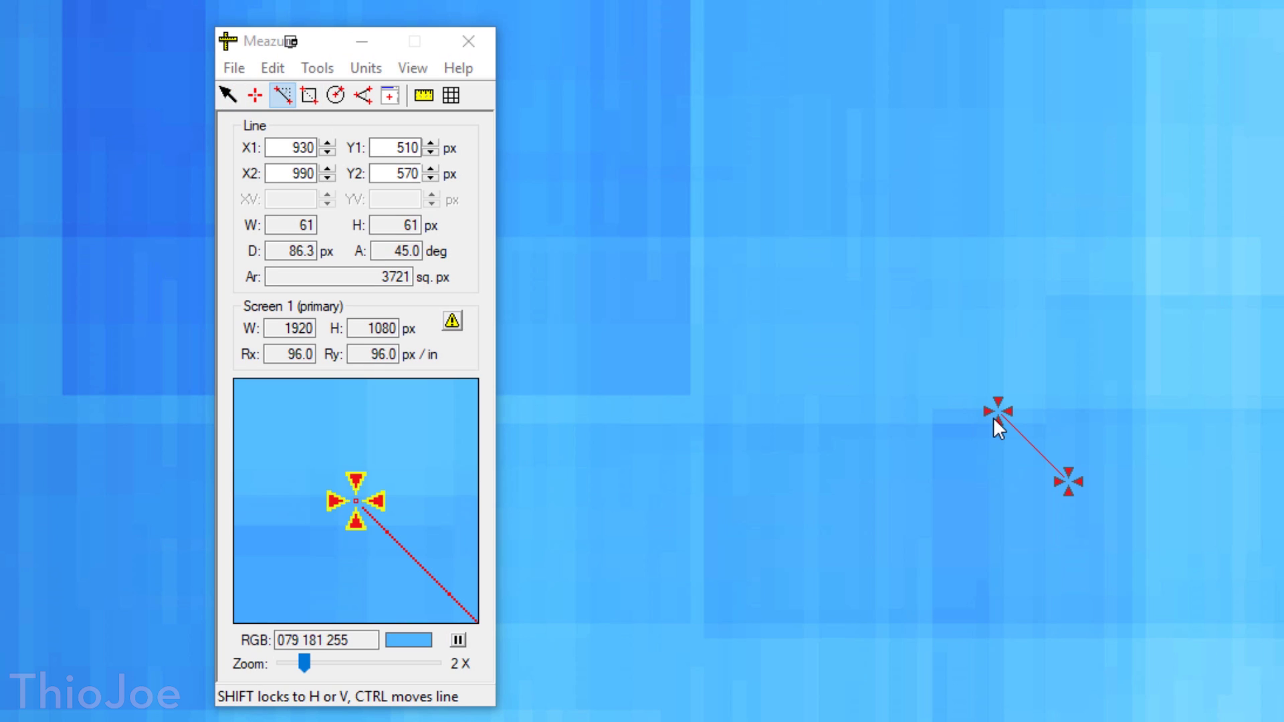
{"action": "left_click_drag", "start_coordinate": [994, 420], "coordinate": [539, 490]}
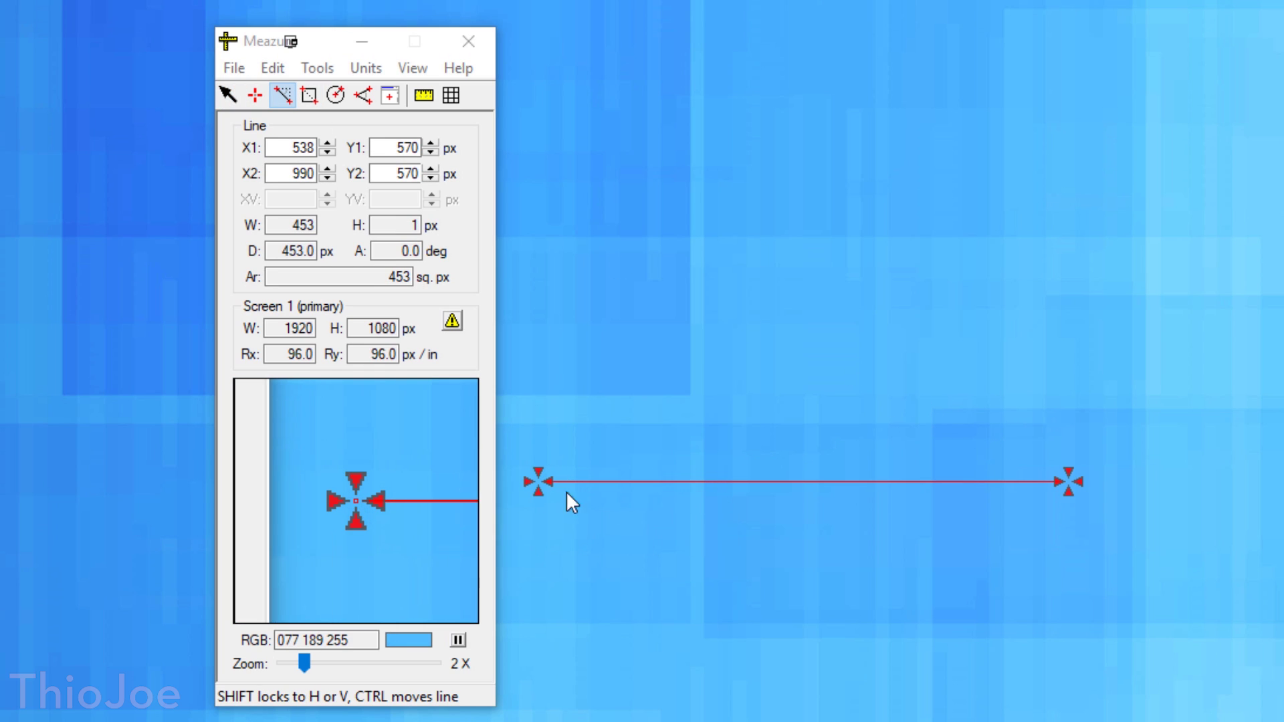
{"action": "left_click_drag", "start_coordinate": [1059, 490], "coordinate": [1283, 713]}
{"action": "left_click", "coordinate": [309, 95]}
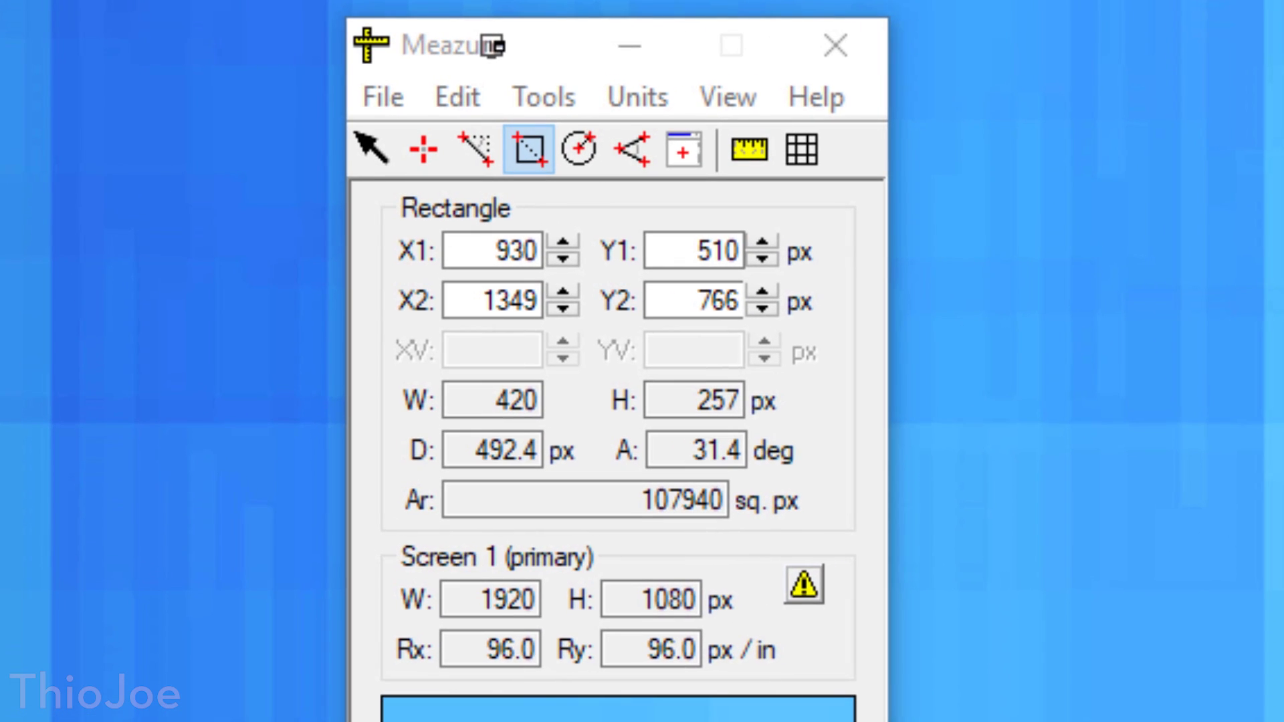
{"action": "left_click_drag", "start_coordinate": [1283, 721], "coordinate": [1128, 721]}
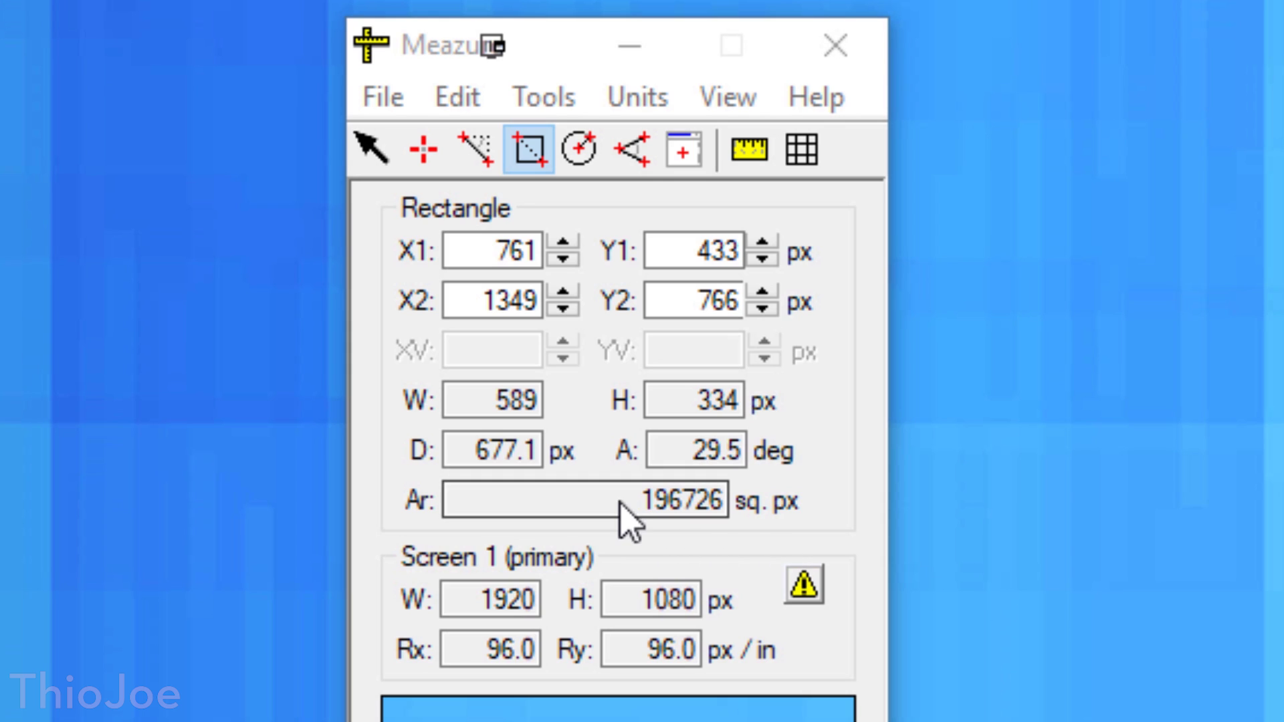
{"action": "left_click_drag", "start_coordinate": [619, 503], "coordinate": [749, 509]}
{"action": "left_click", "coordinate": [1046, 636]}
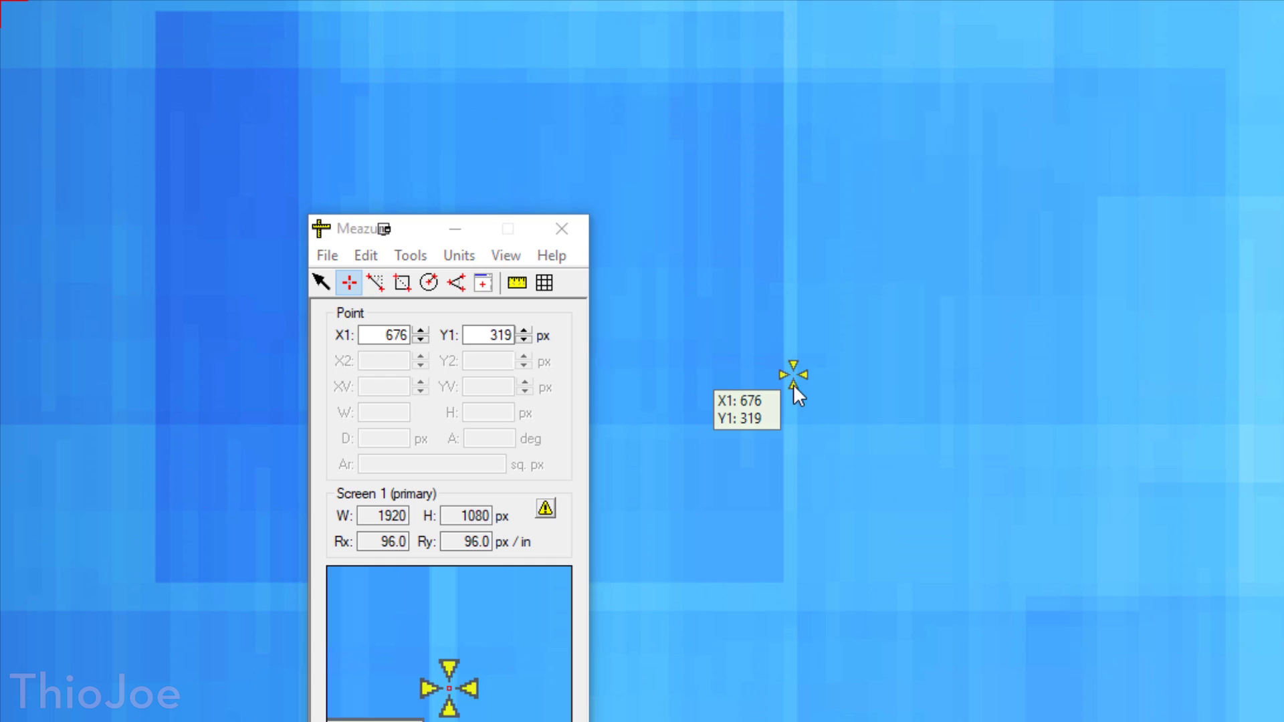
Step: Place the measuring point on the Meazure window, set the magnifier to 3X, and read its RGB value
{"action": "left_click_drag", "start_coordinate": [1283, 359], "coordinate": [815, 274]}
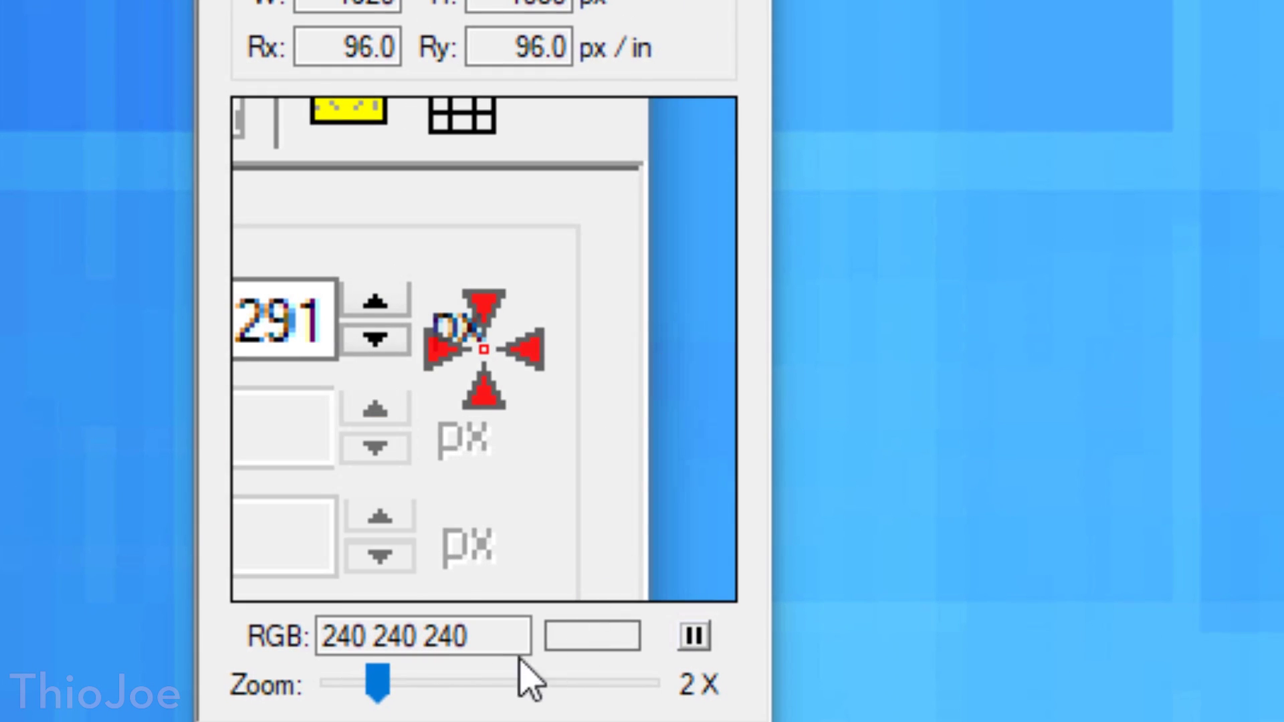
{"action": "mouse_move", "coordinate": [380, 683]}
{"action": "left_mouse_down"}
{"action": "mouse_move", "coordinate": [539, 683]}
{"action": "mouse_move", "coordinate": [385, 683]}
{"action": "left_mouse_up"}
{"action": "left_click_drag", "start_coordinate": [482, 636], "coordinate": [314, 635]}
{"action": "left_click", "coordinate": [497, 645]}
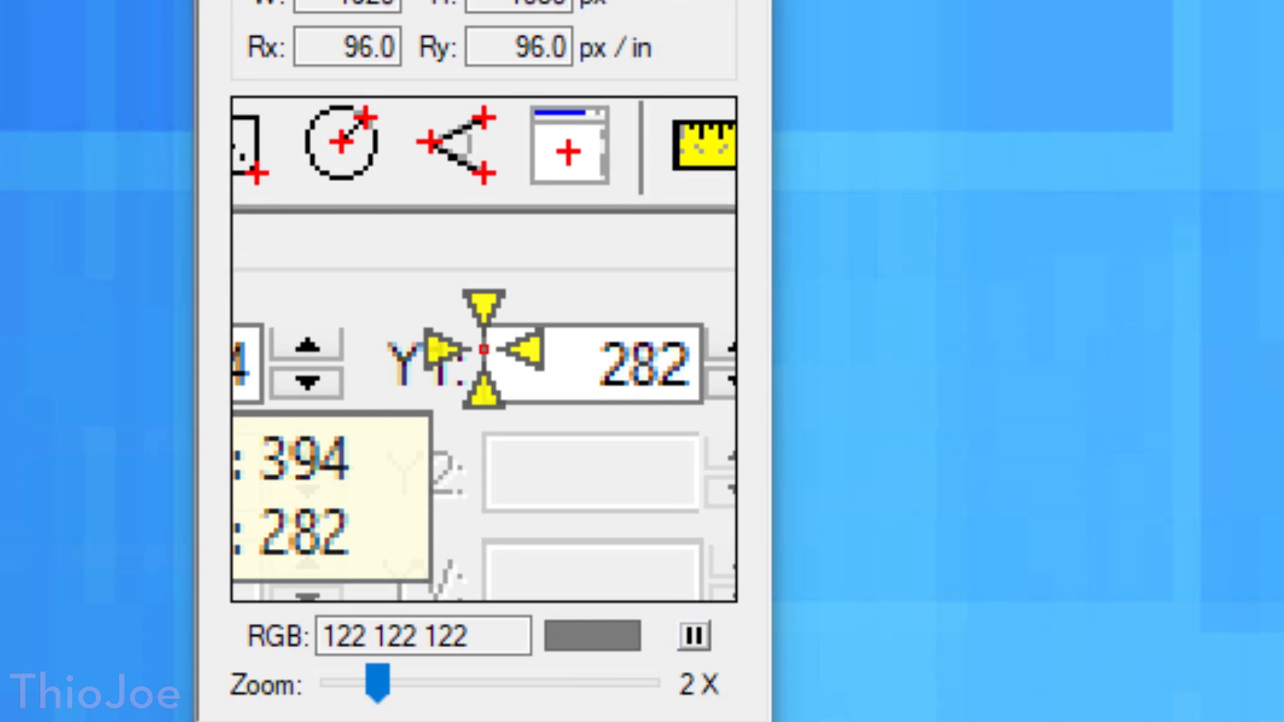
{"action": "left_click_drag", "start_coordinate": [379, 684], "coordinate": [423, 703]}
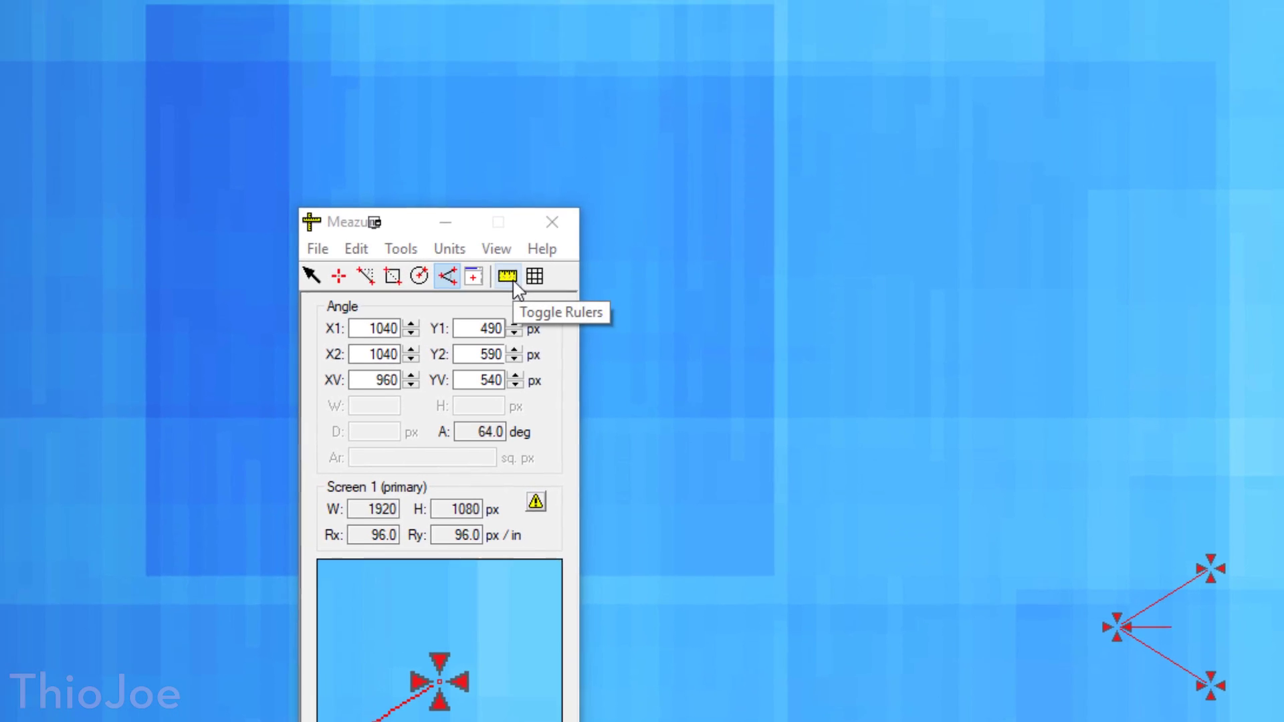
{"action": "left_click", "coordinate": [512, 281]}
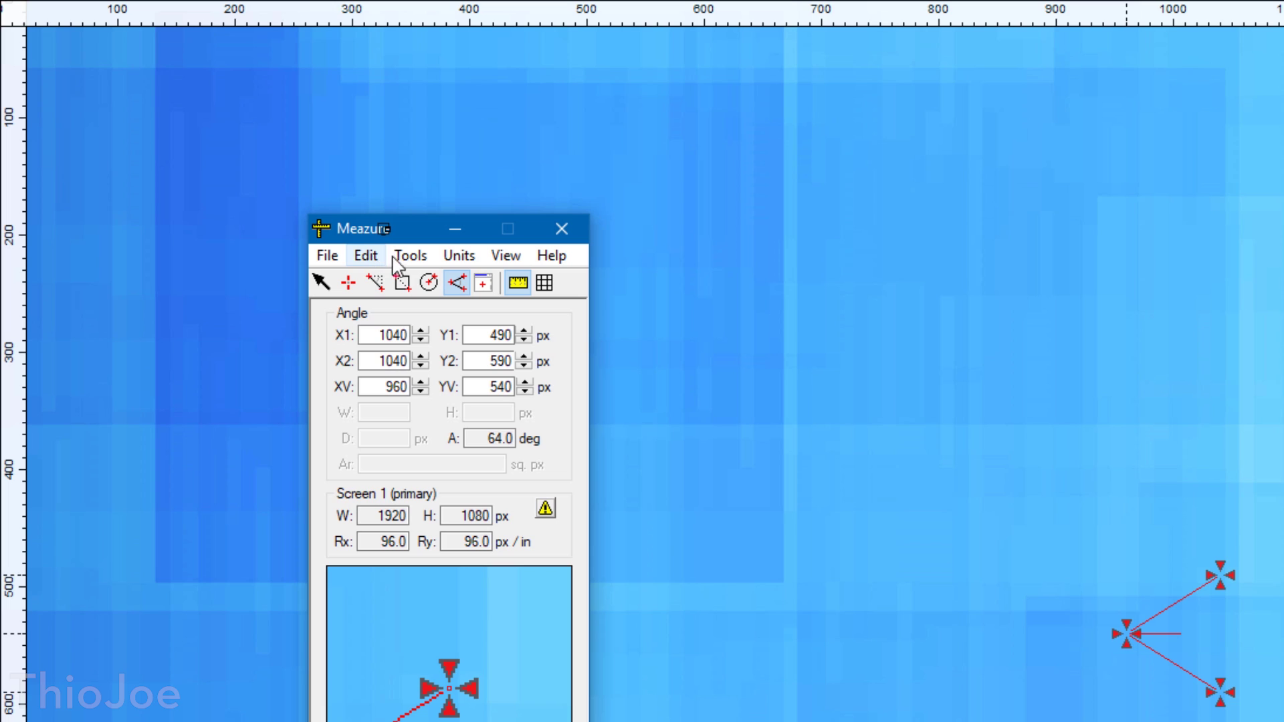
{"action": "left_click", "coordinate": [518, 283]}
{"action": "left_click", "coordinate": [543, 282]}
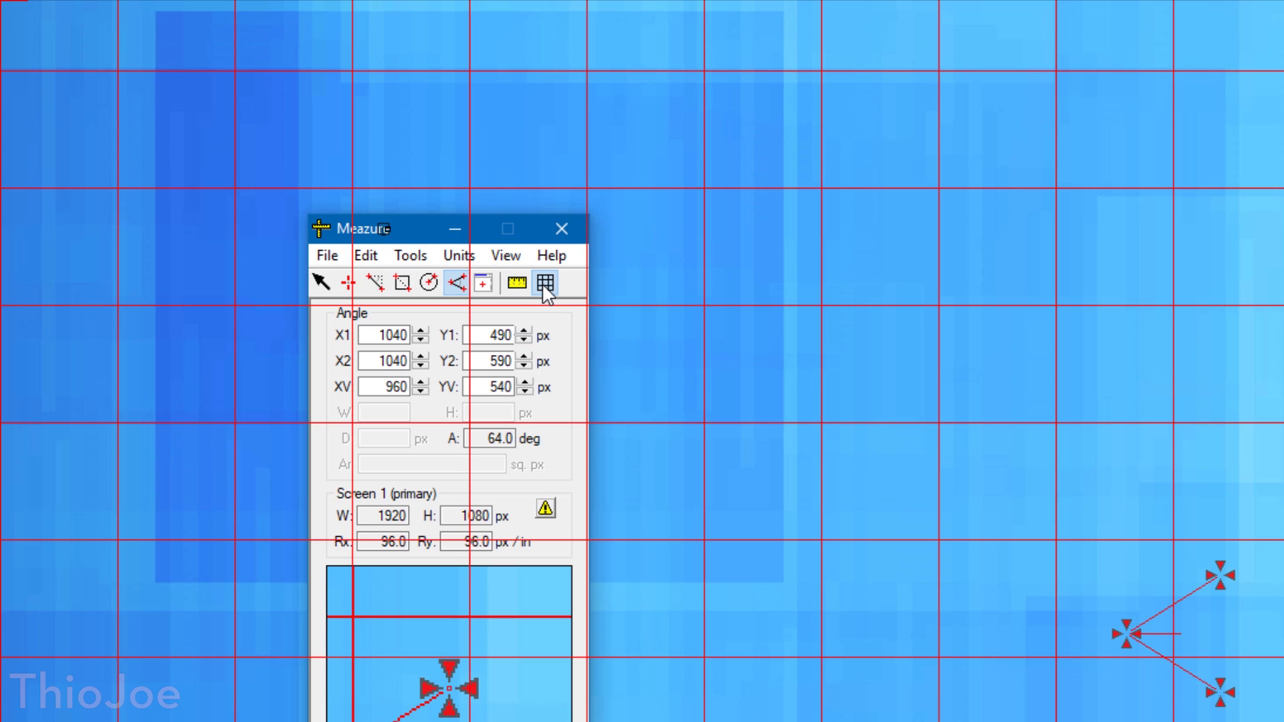
{"action": "left_click", "coordinate": [543, 282]}
{"action": "left_click", "coordinate": [517, 283]}
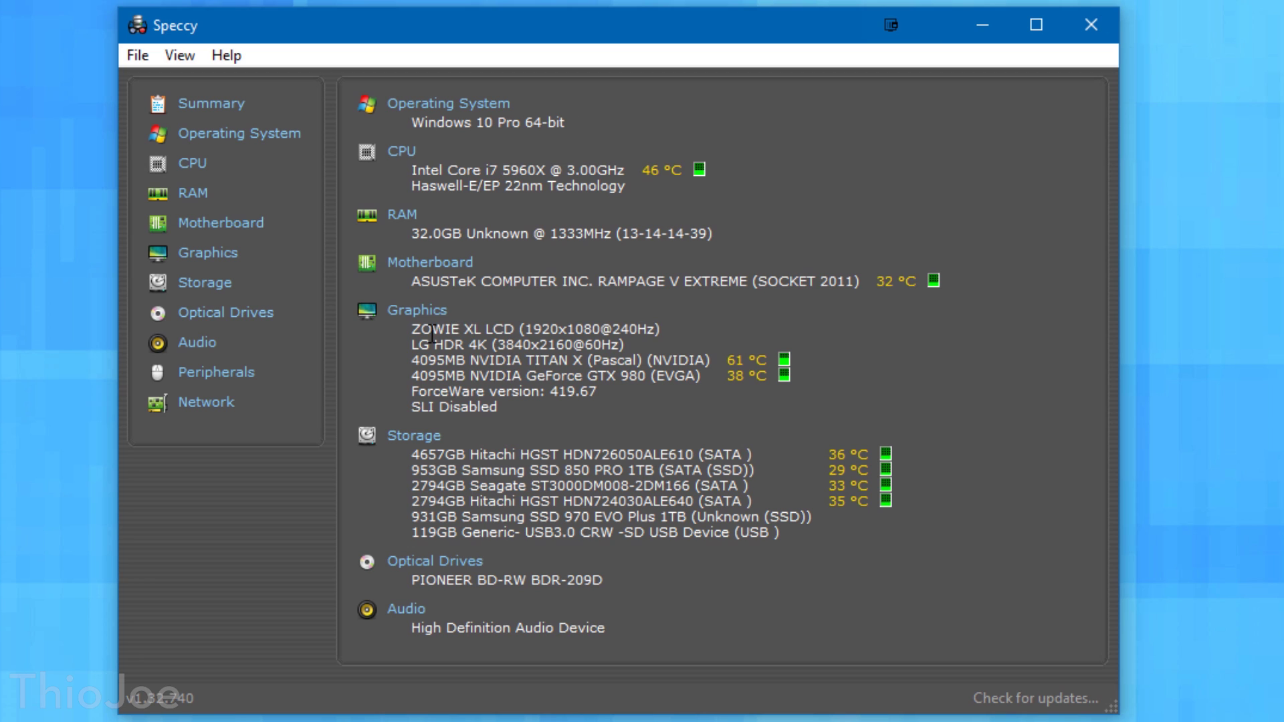
Step: Highlight Speccy's graphics lines, from ZOWIE to SLI Disabled, then clear the selection
{"action": "mouse_move", "coordinate": [434, 335]}
{"action": "left_mouse_down"}
{"action": "mouse_move", "coordinate": [441, 364]}
{"action": "mouse_move", "coordinate": [433, 335]}
{"action": "left_mouse_up"}
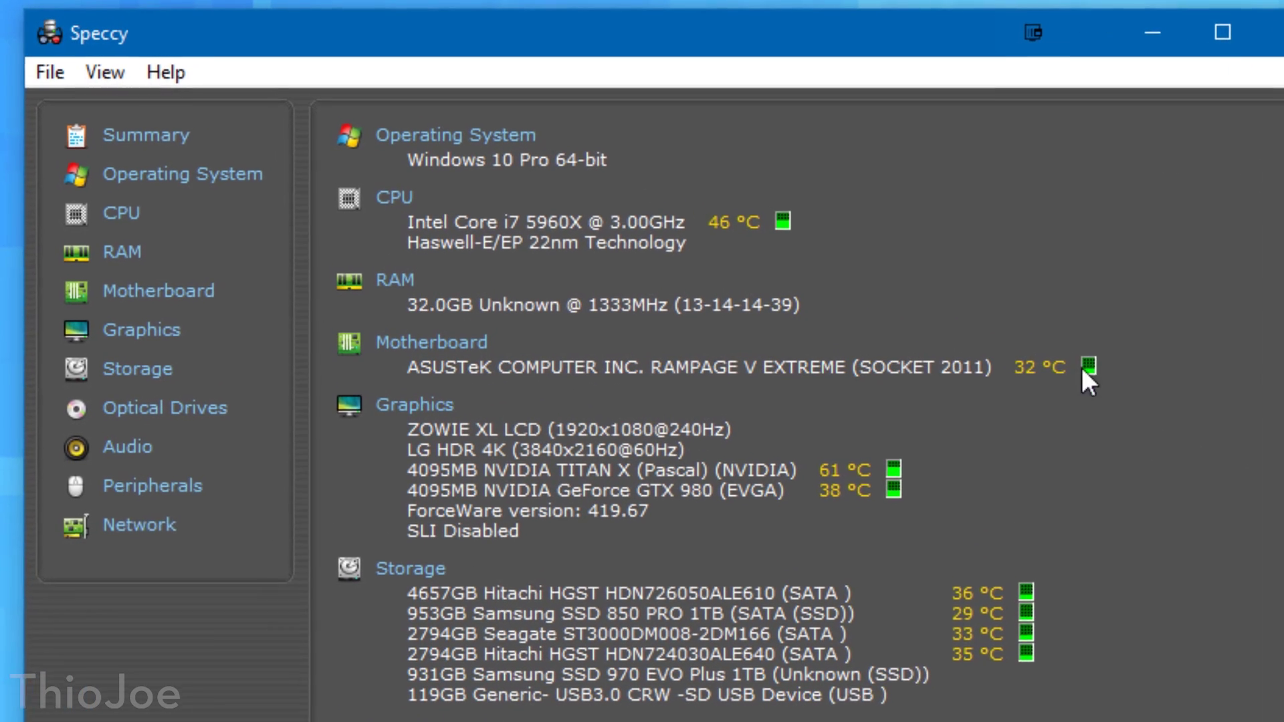
{"action": "left_click_drag", "start_coordinate": [498, 531], "coordinate": [399, 438]}
{"action": "left_click", "coordinate": [622, 553]}
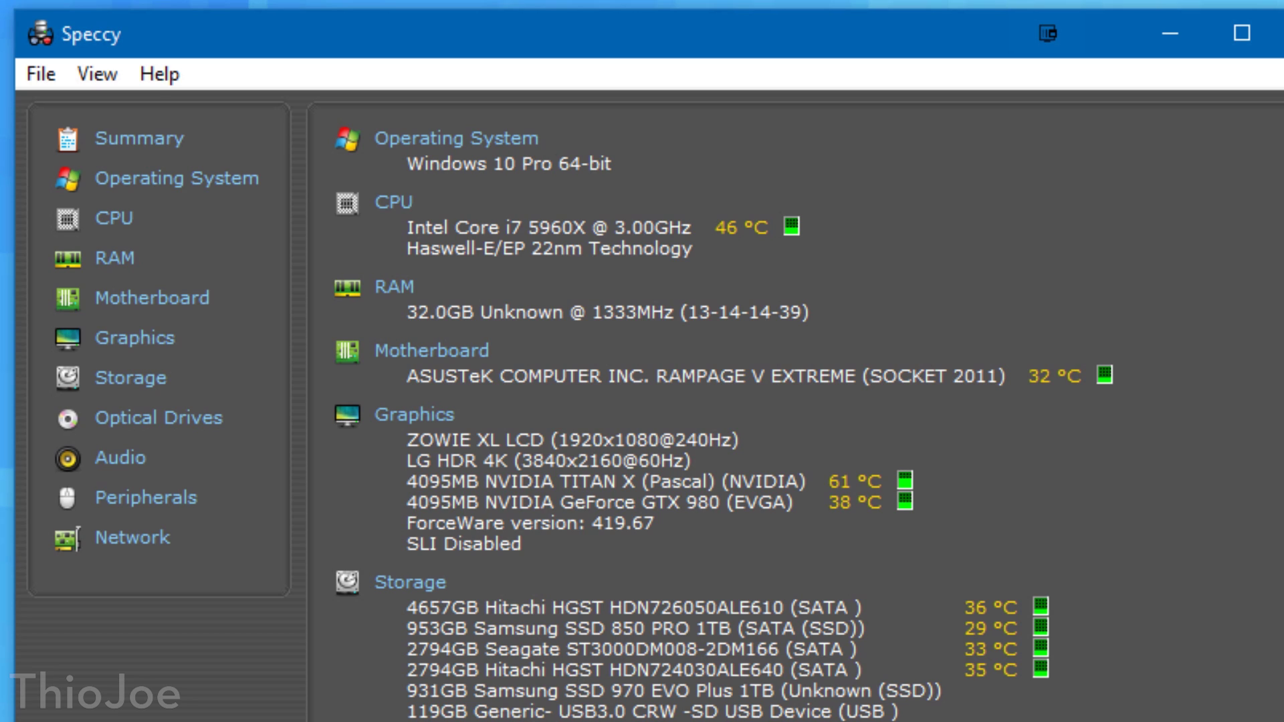
{"action": "left_click", "coordinate": [114, 227]}
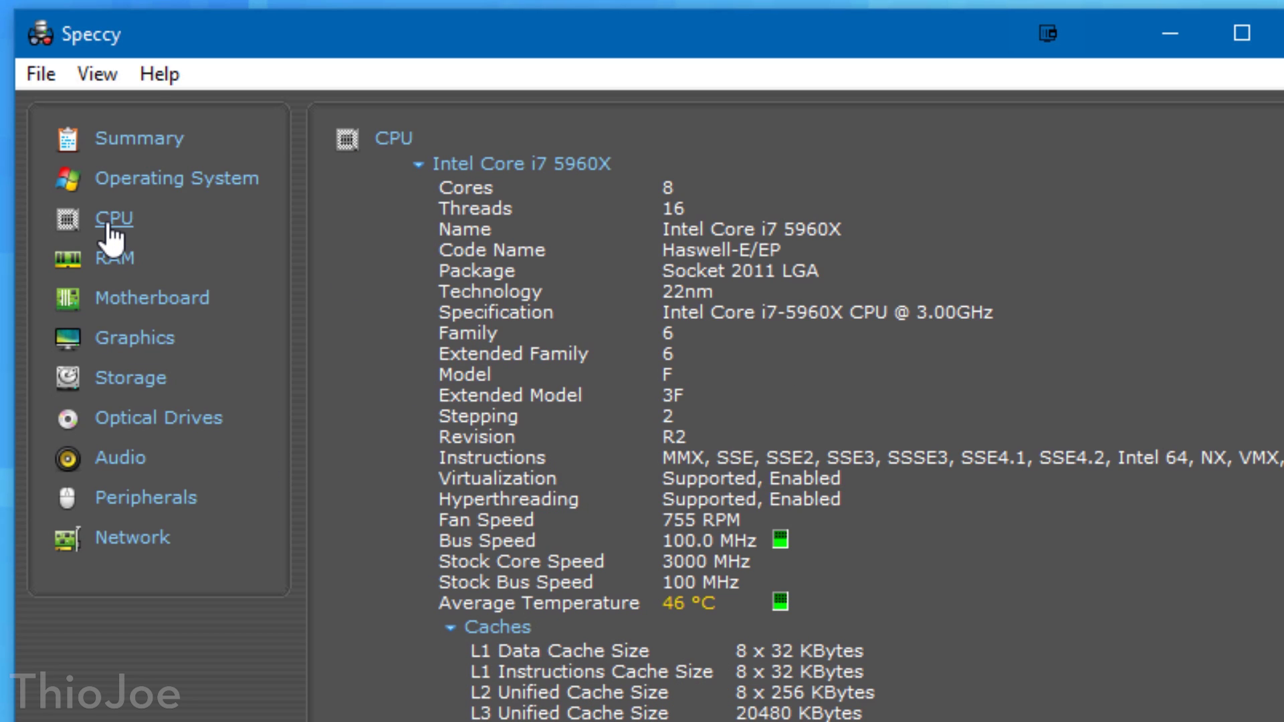
{"action": "scroll", "coordinate": [796, 408], "scroll_direction": "down", "scroll_amount": 4}
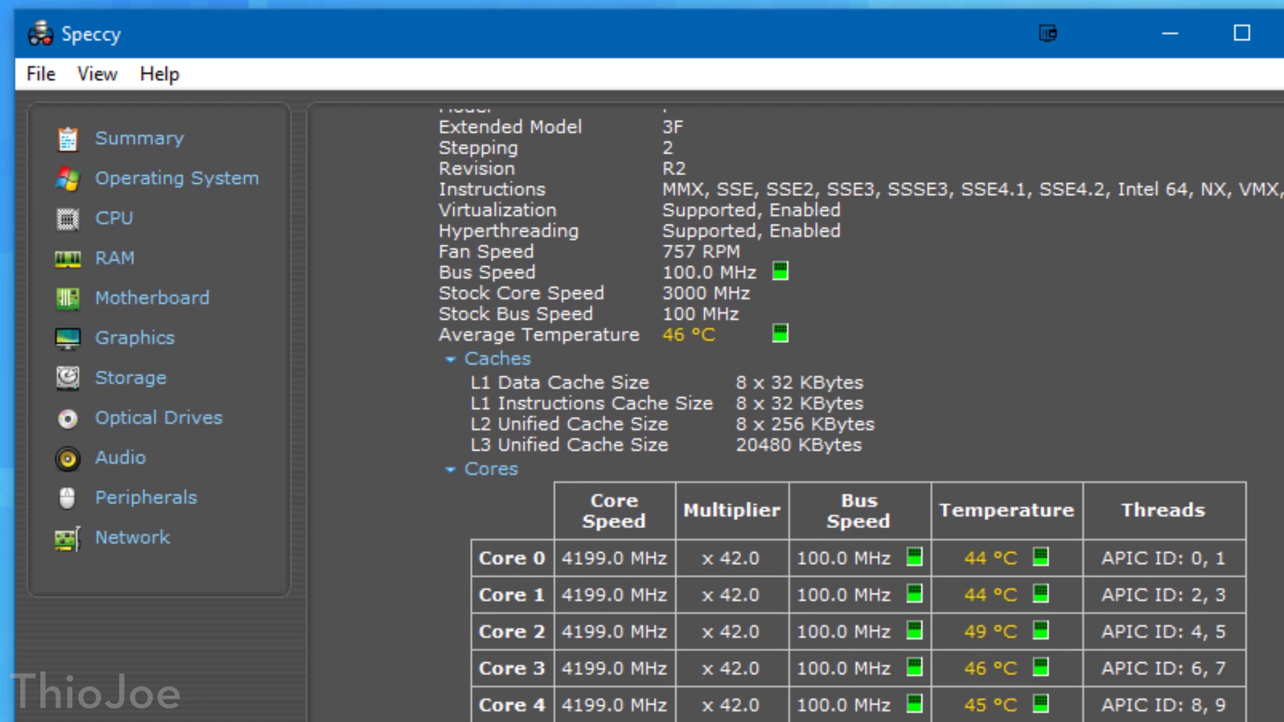
{"action": "scroll", "coordinate": [1259, 675], "scroll_direction": "up", "scroll_amount": 3}
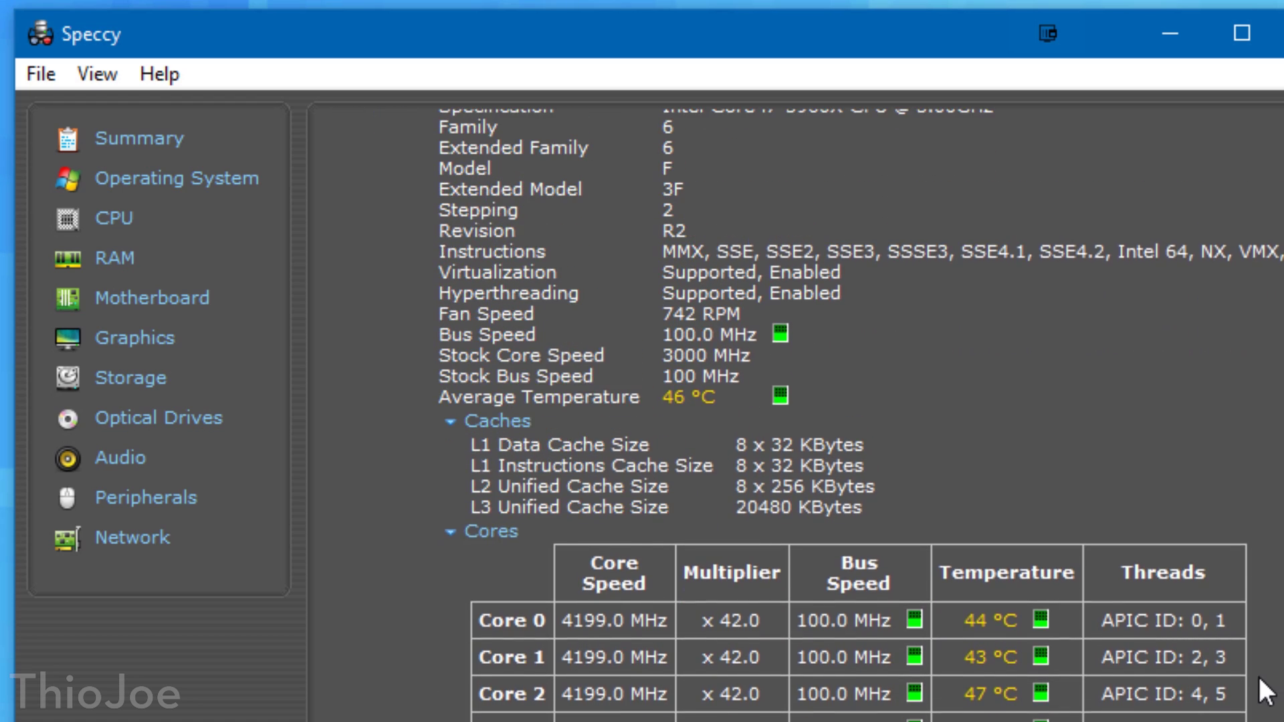
{"action": "scroll", "coordinate": [1256, 674], "scroll_direction": "up", "scroll_amount": 2}
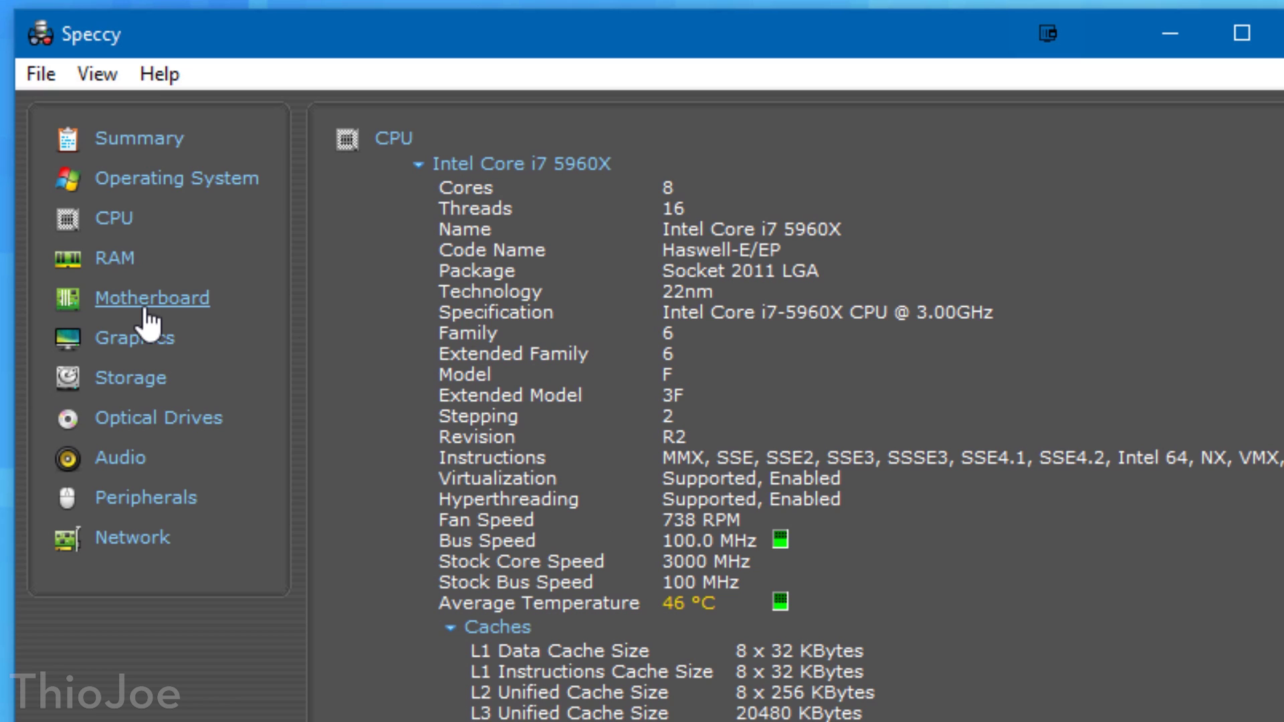
{"action": "left_click", "coordinate": [123, 262]}
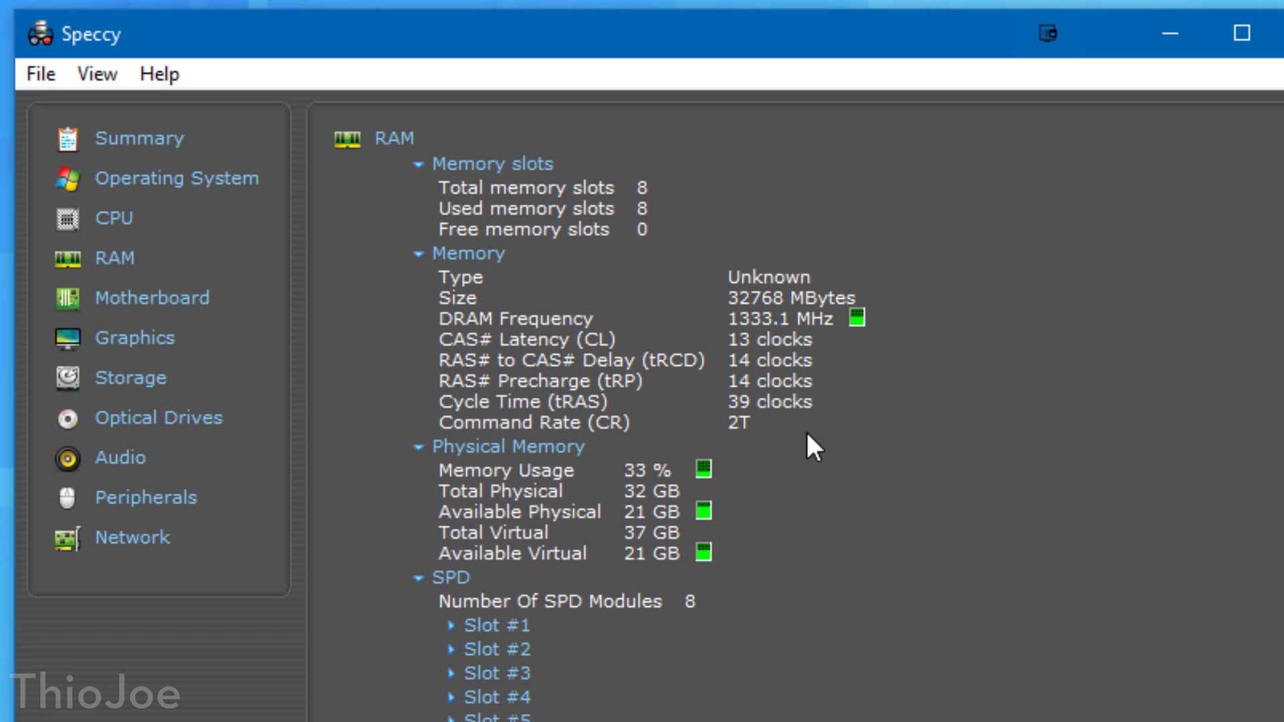
{"action": "left_click", "coordinate": [450, 625]}
{"action": "scroll", "coordinate": [461, 625], "scroll_direction": "down", "scroll_amount": 5}
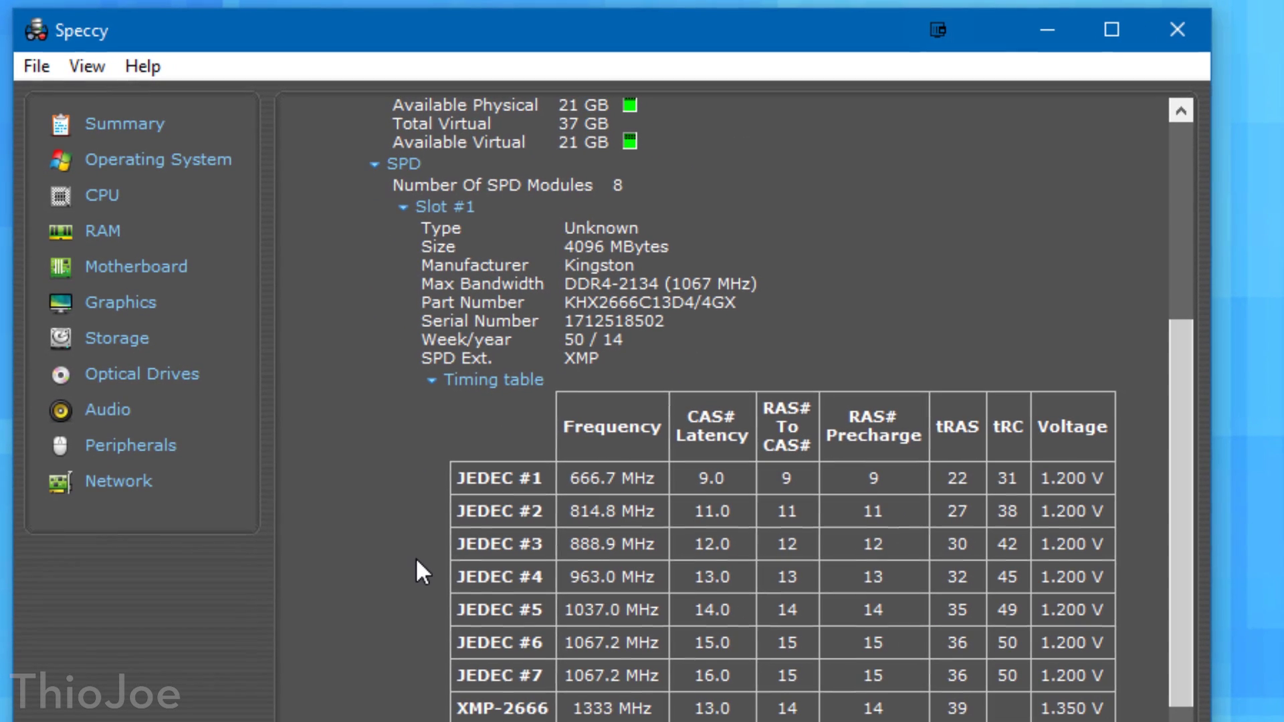
{"action": "scroll", "coordinate": [420, 573], "scroll_direction": "down", "scroll_amount": 2}
{"action": "left_click", "coordinate": [402, 636]}
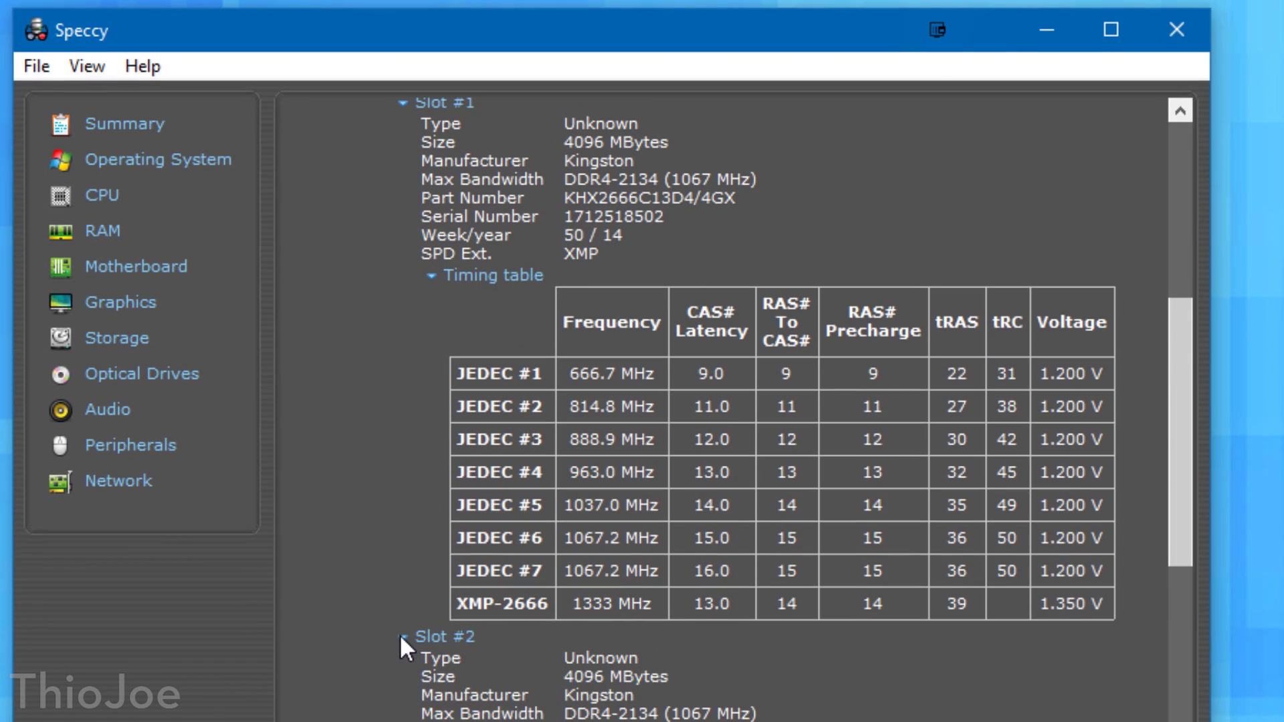
{"action": "scroll", "coordinate": [402, 628], "scroll_direction": "down", "scroll_amount": 5}
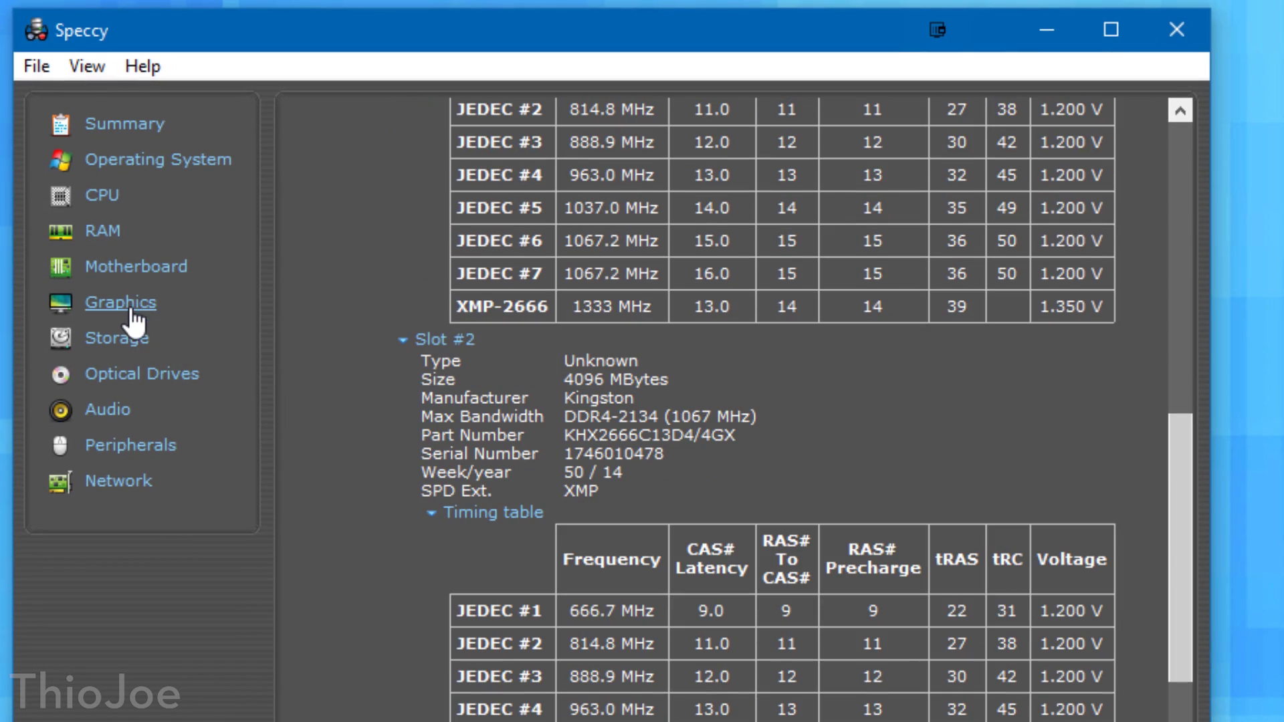
{"action": "left_click", "coordinate": [139, 278]}
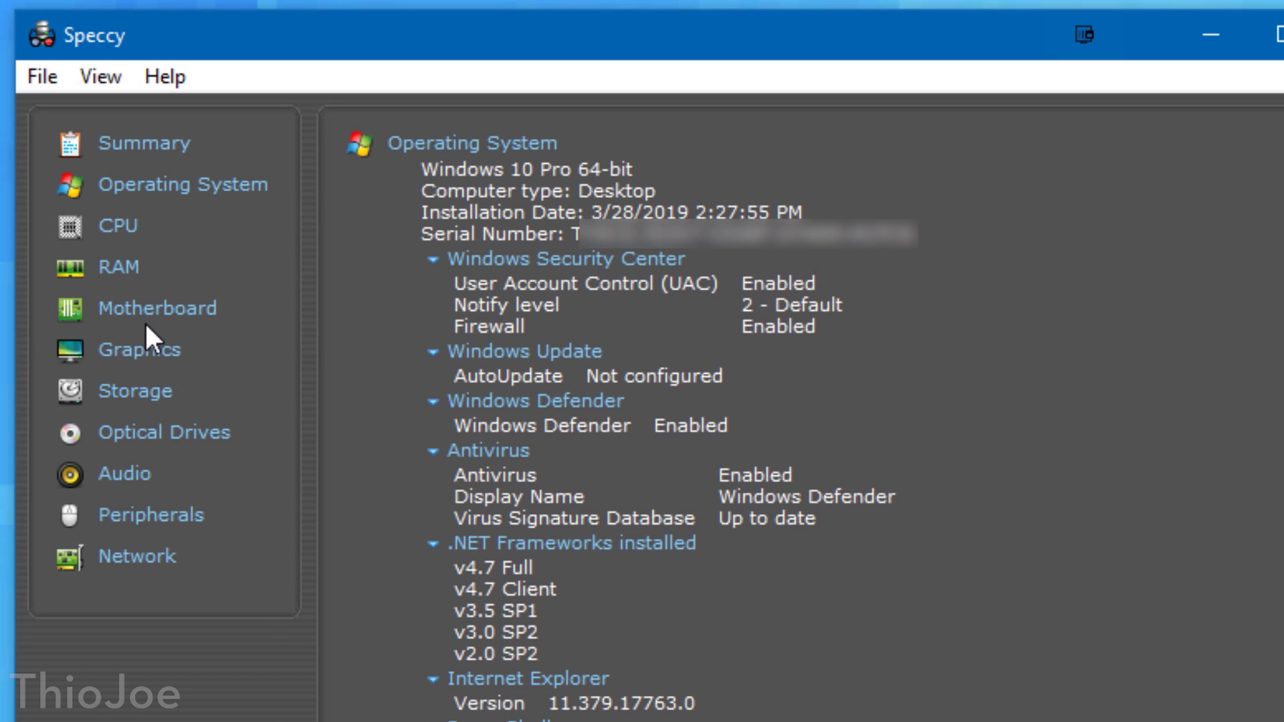
{"action": "left_click", "coordinate": [137, 517]}
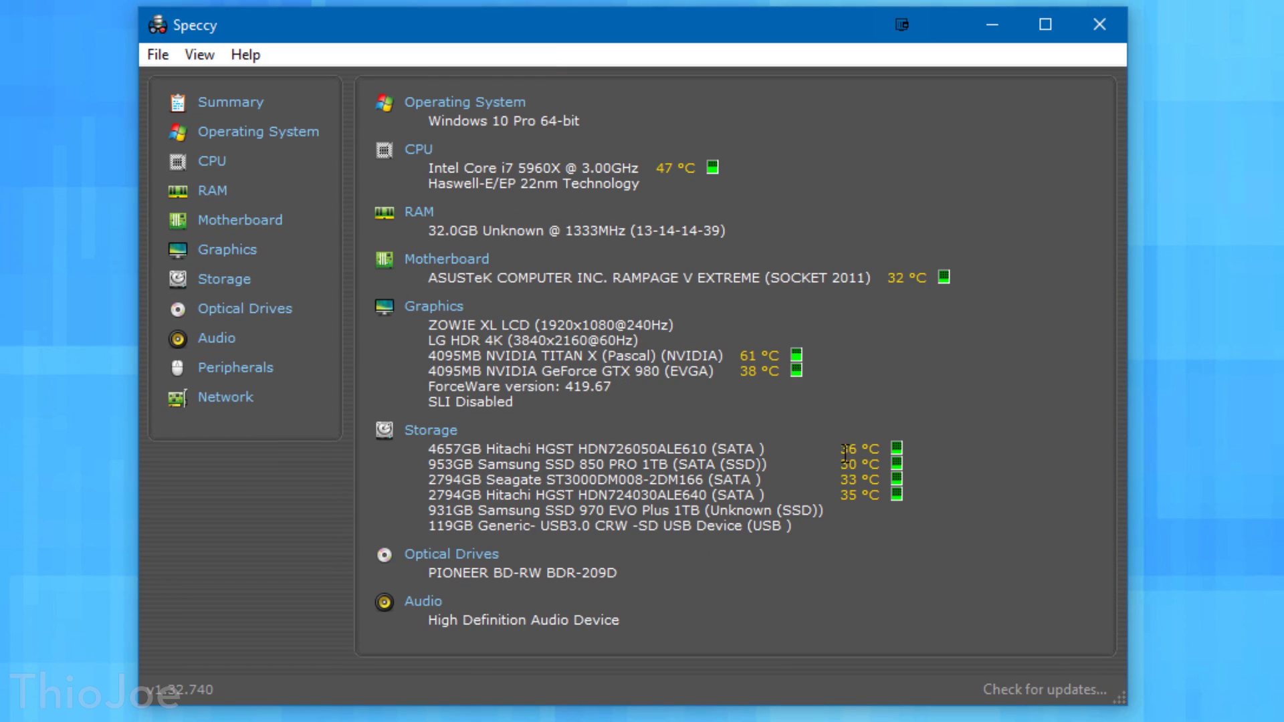
Step: Show temperature graphs for the first drive, then the motherboard, and finally the CPU
{"action": "left_click", "coordinate": [896, 448]}
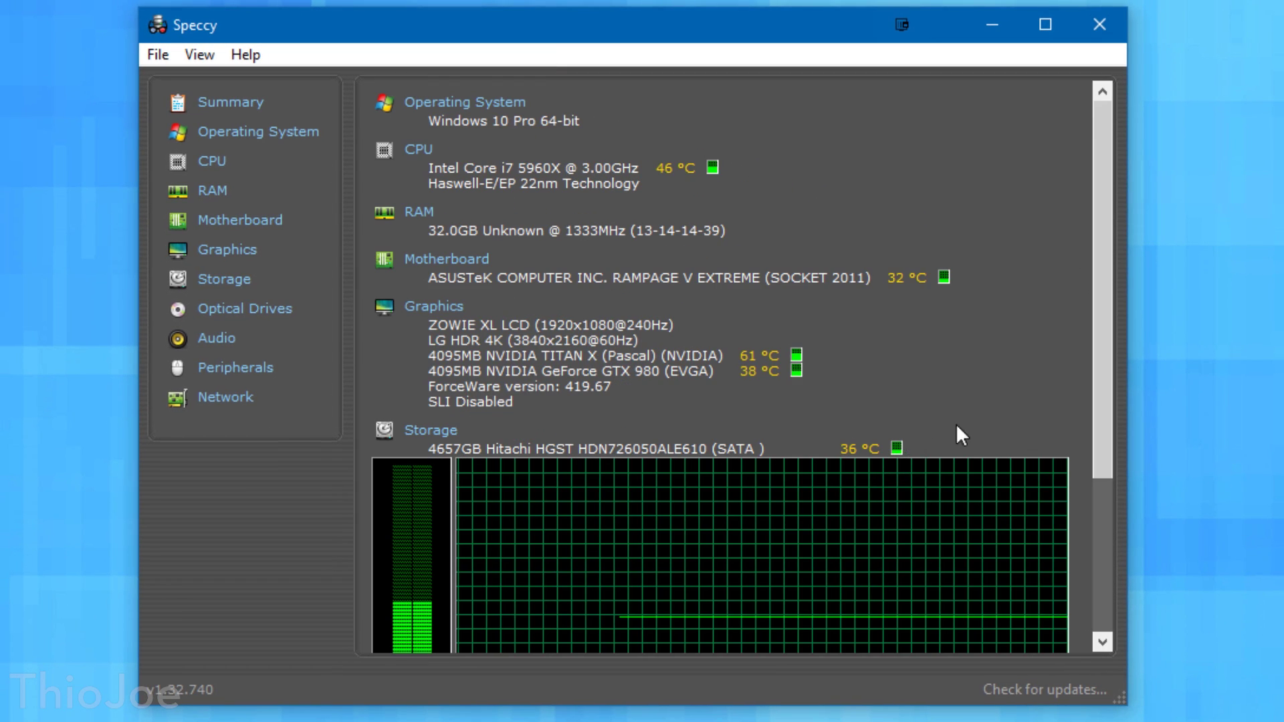
{"action": "scroll", "coordinate": [957, 423], "scroll_direction": "down", "scroll_amount": 3}
{"action": "scroll", "coordinate": [1105, 415], "scroll_direction": "down", "scroll_amount": 1}
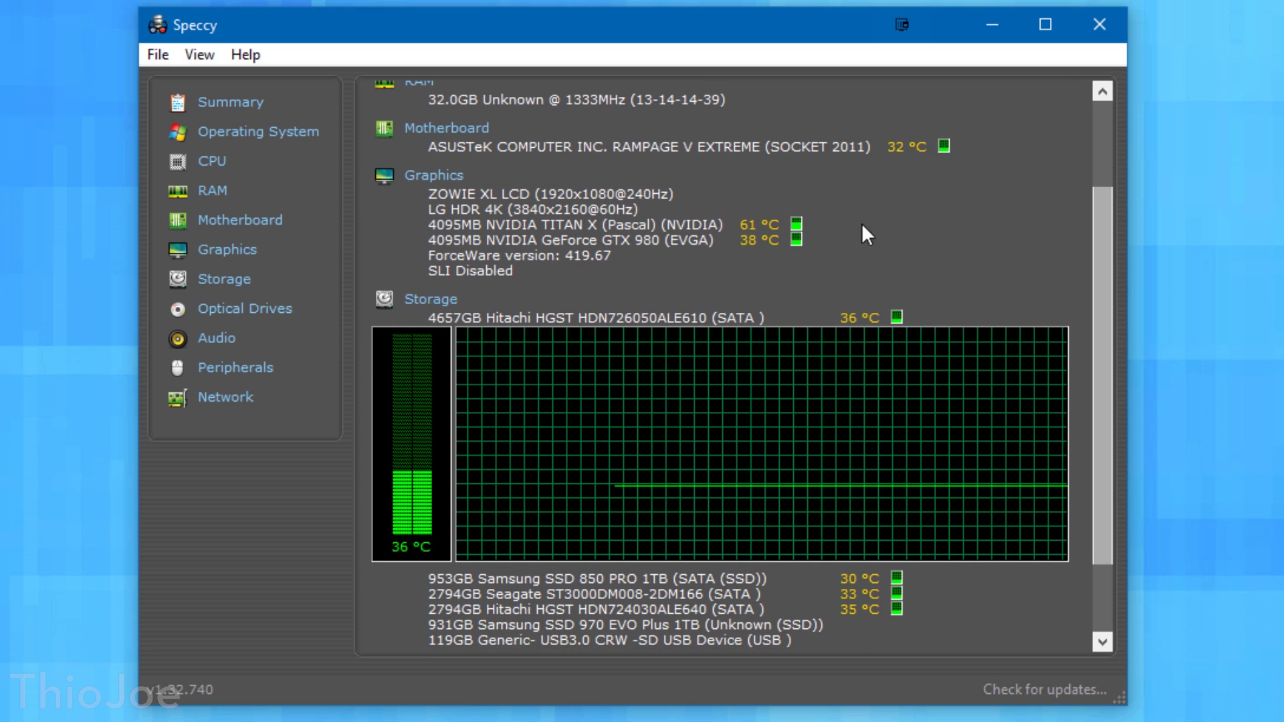
{"action": "left_click", "coordinate": [945, 148]}
{"action": "left_click_drag", "start_coordinate": [1104, 328], "coordinate": [1097, 231]}
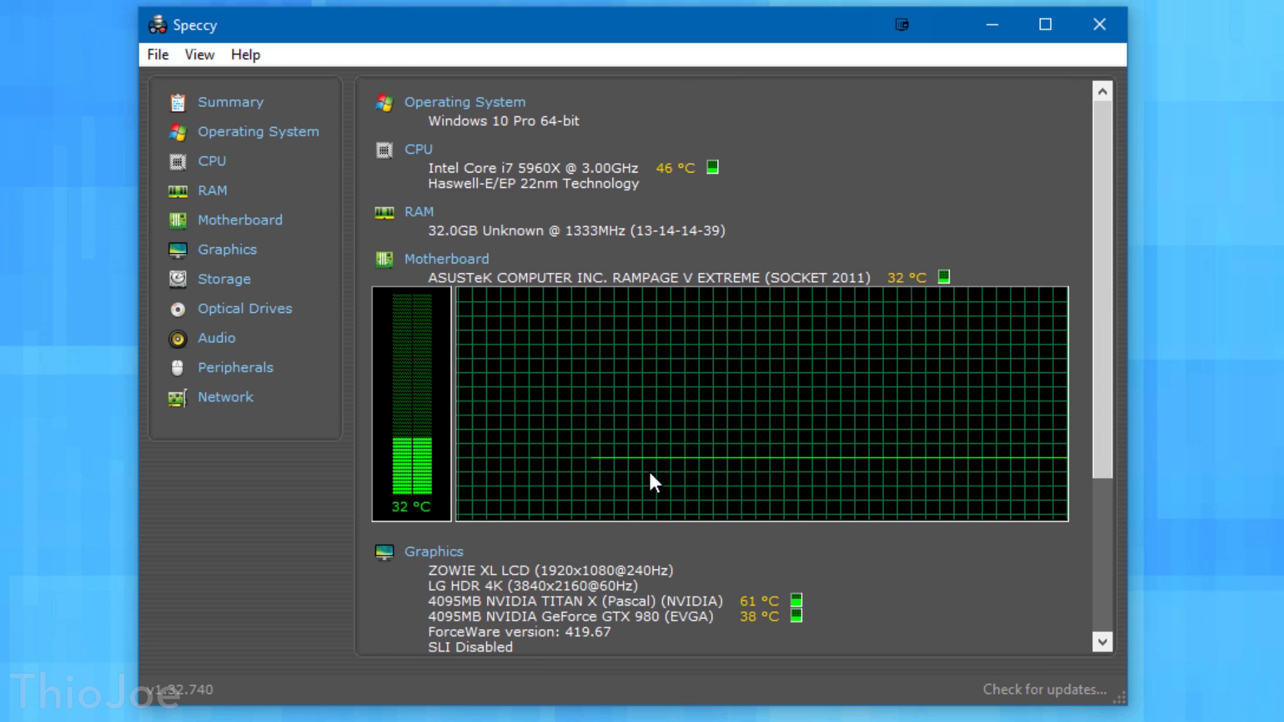
{"action": "left_click", "coordinate": [712, 168]}
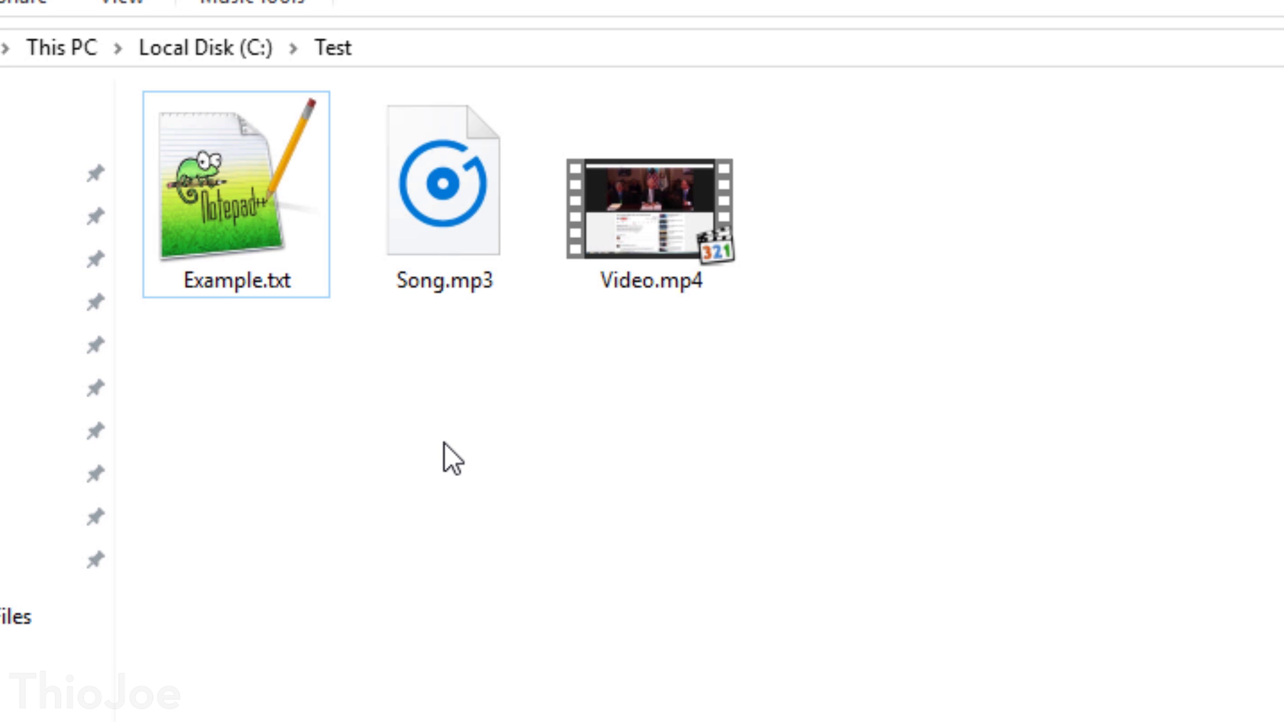
Step: Open Song.mp3 in MediaInfo, widen the window, and view its details as a sheet
{"action": "right_click", "coordinate": [448, 278]}
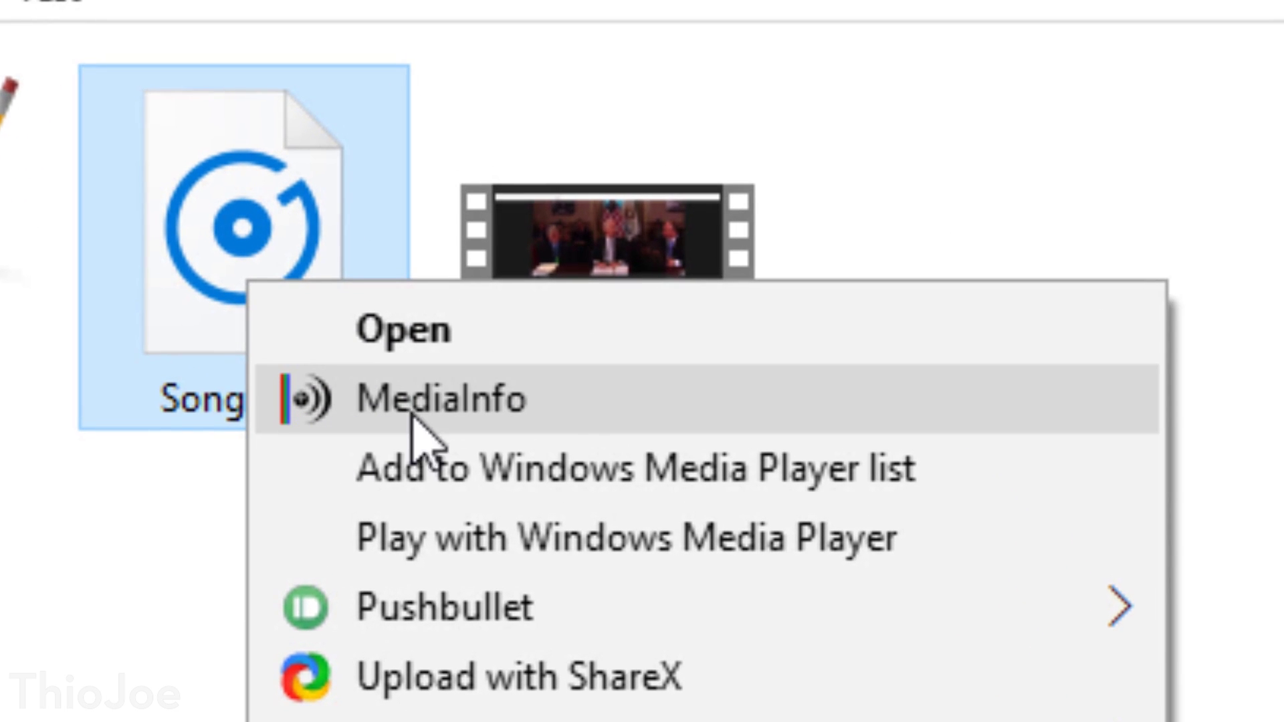
{"action": "left_click", "coordinate": [679, 422]}
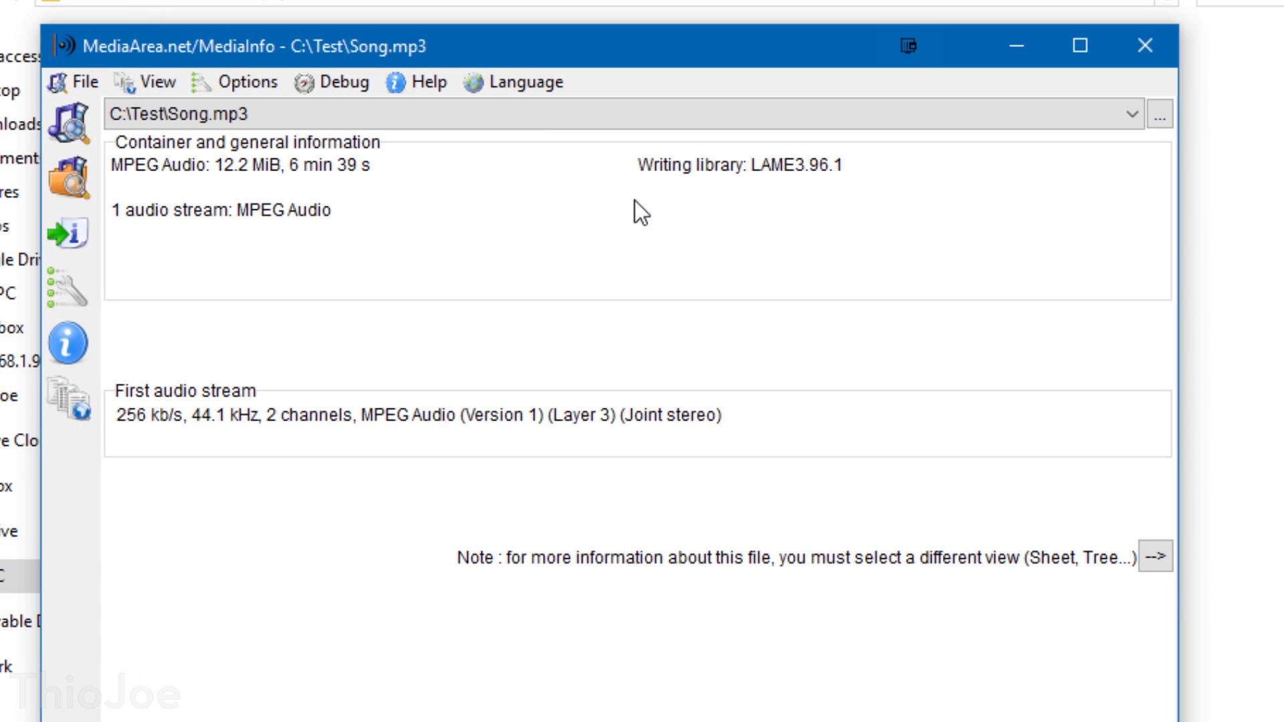
{"action": "left_click_drag", "start_coordinate": [489, 40], "coordinate": [565, 42]}
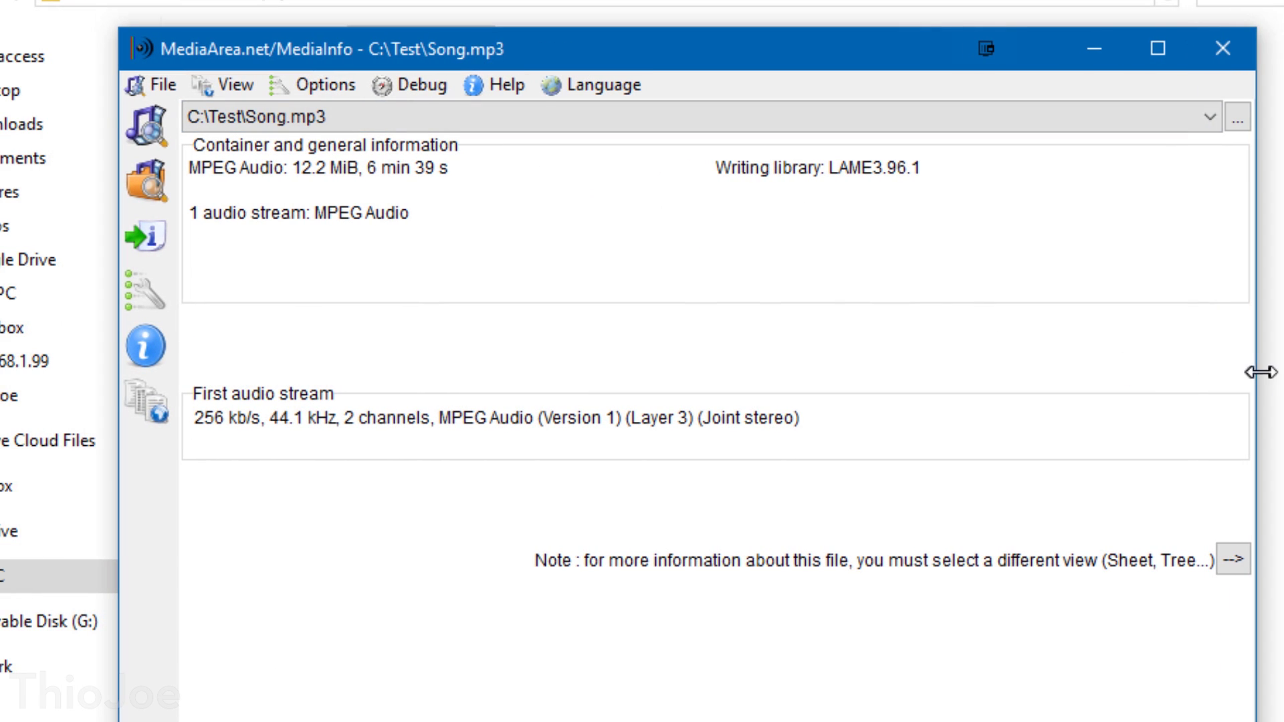
{"action": "left_click_drag", "start_coordinate": [1260, 372], "coordinate": [1283, 371]}
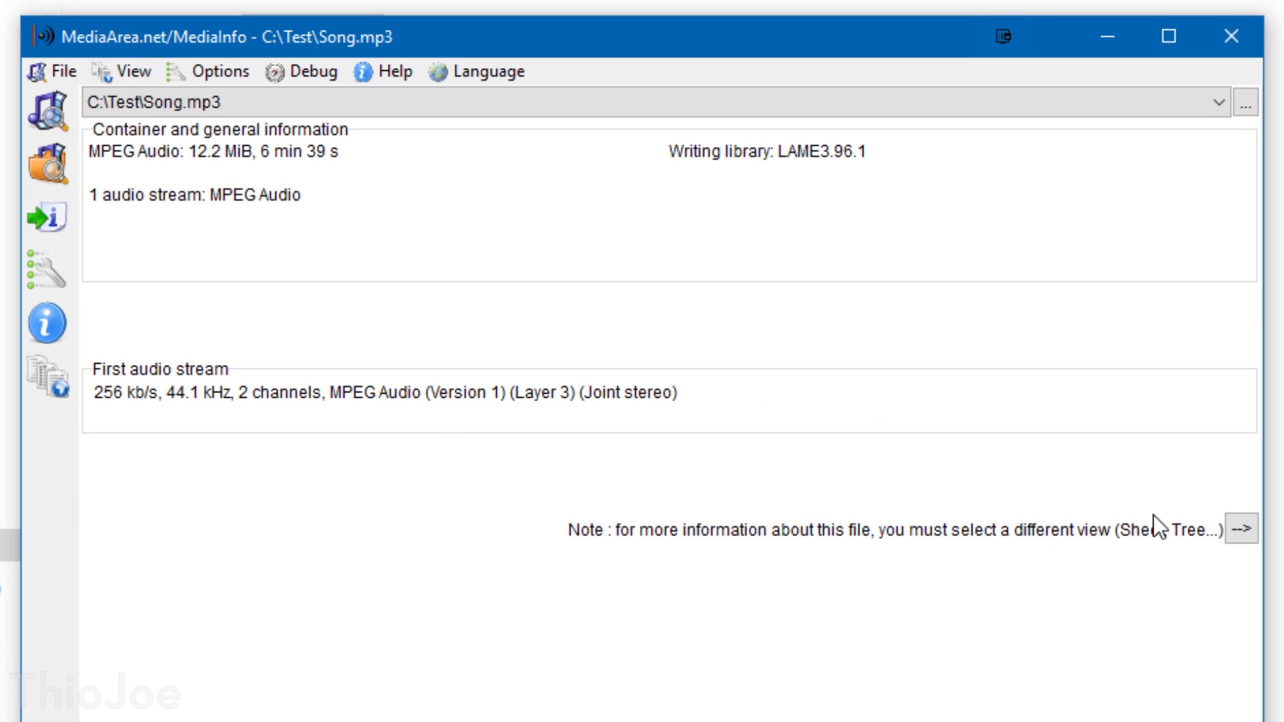
{"action": "left_click", "coordinate": [1241, 531]}
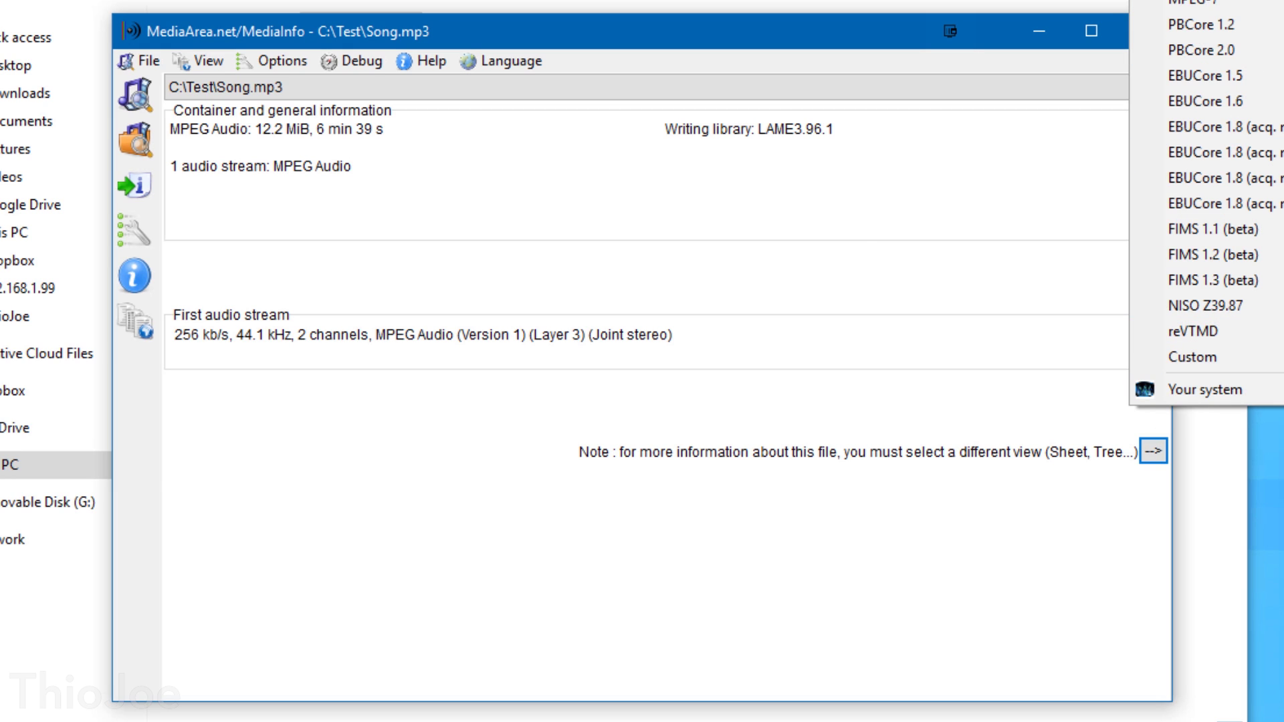
{"action": "left_click", "coordinate": [1197, 5]}
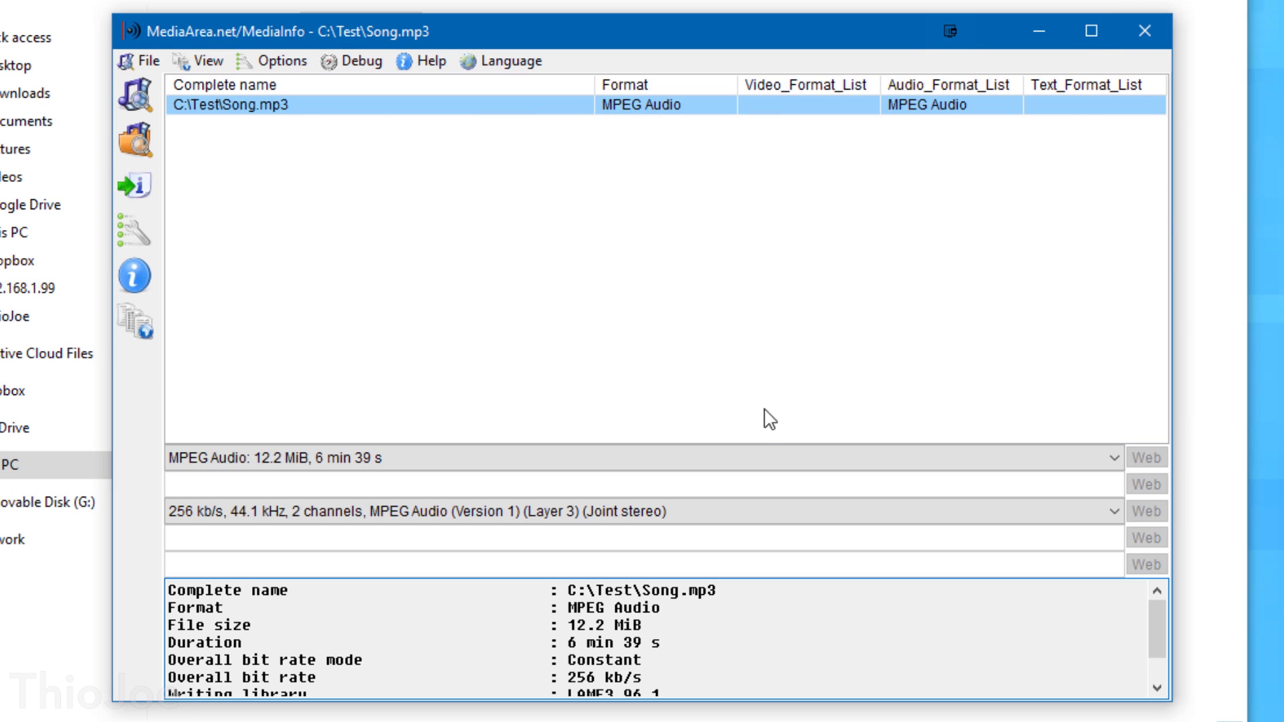
{"action": "left_click_drag", "start_coordinate": [1156, 635], "coordinate": [1150, 669]}
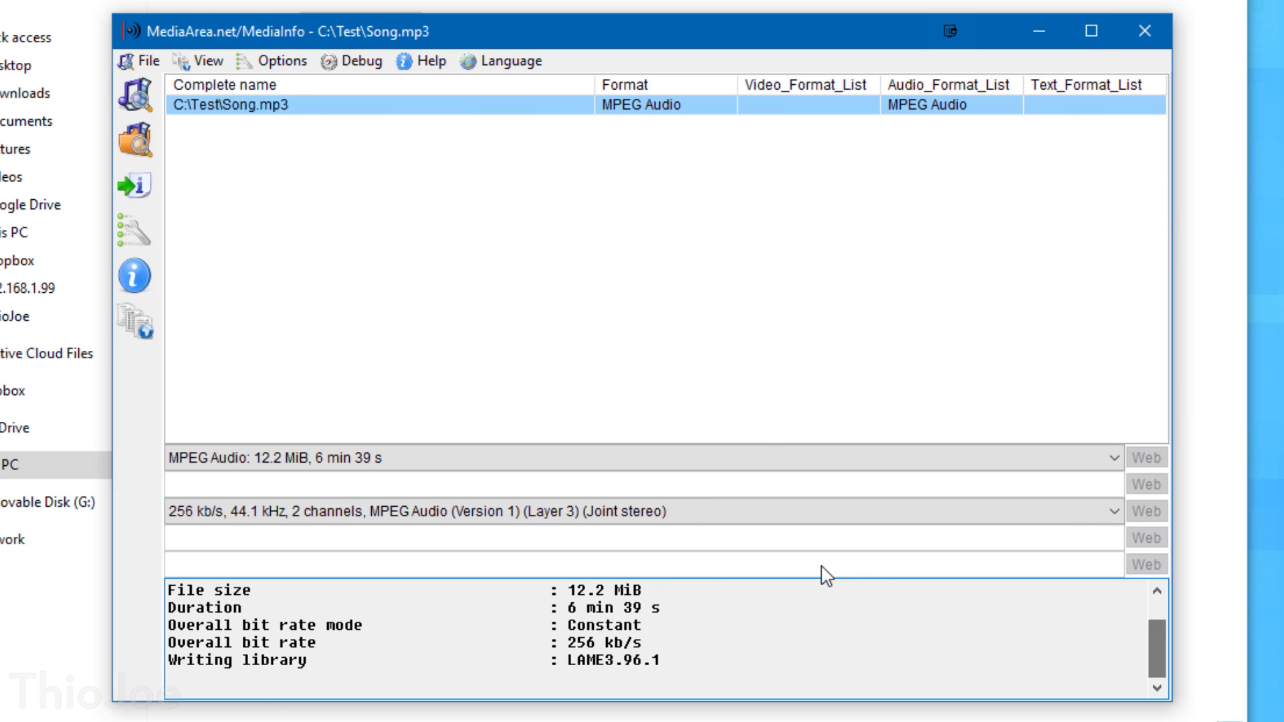
{"action": "left_click_drag", "start_coordinate": [827, 577], "coordinate": [825, 561]}
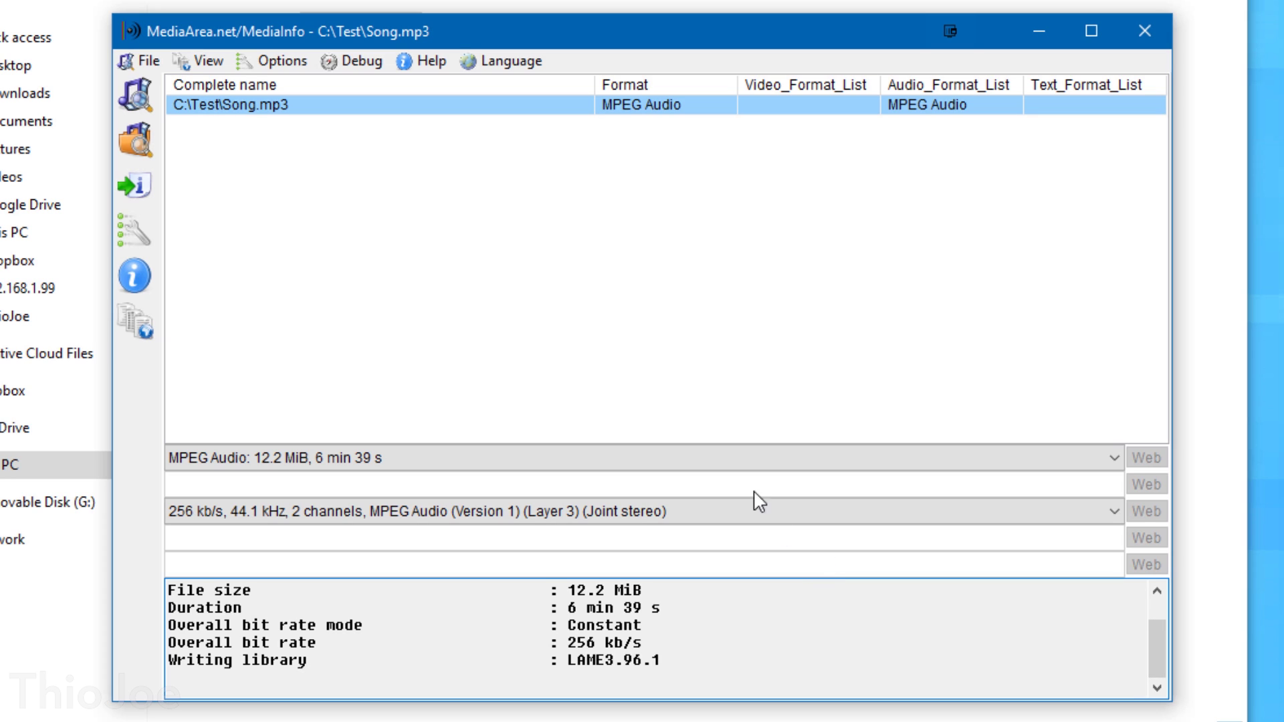
Step: Switch Song.mp3's details to the Tree layout, select Complete name, and close MediaInfo
{"action": "left_click", "coordinate": [204, 61]}
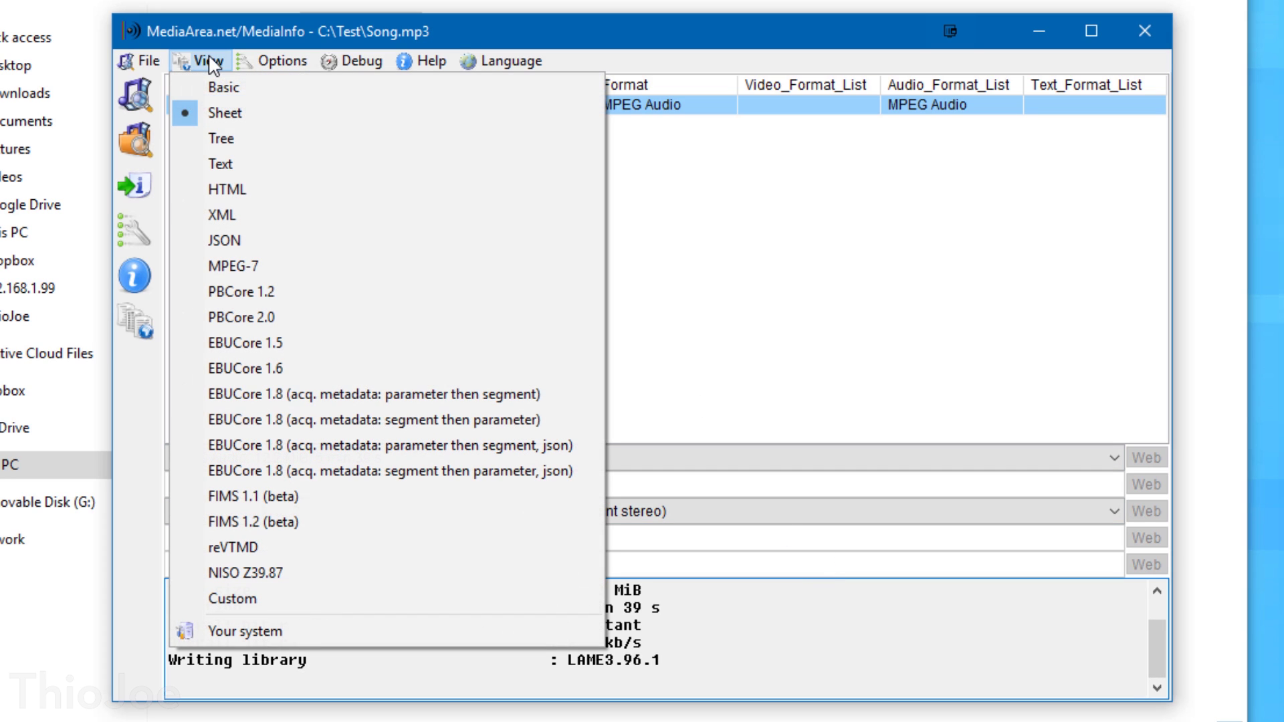
{"action": "left_click", "coordinate": [226, 135]}
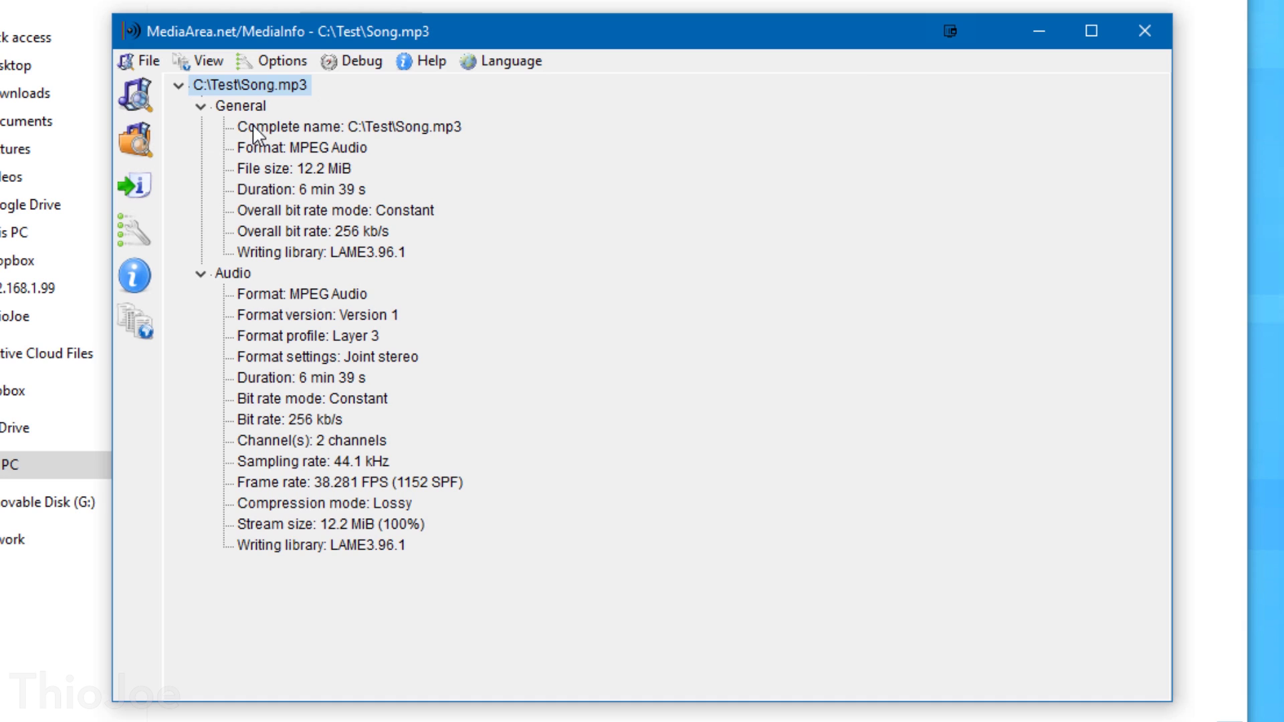
{"action": "left_click", "coordinate": [258, 128]}
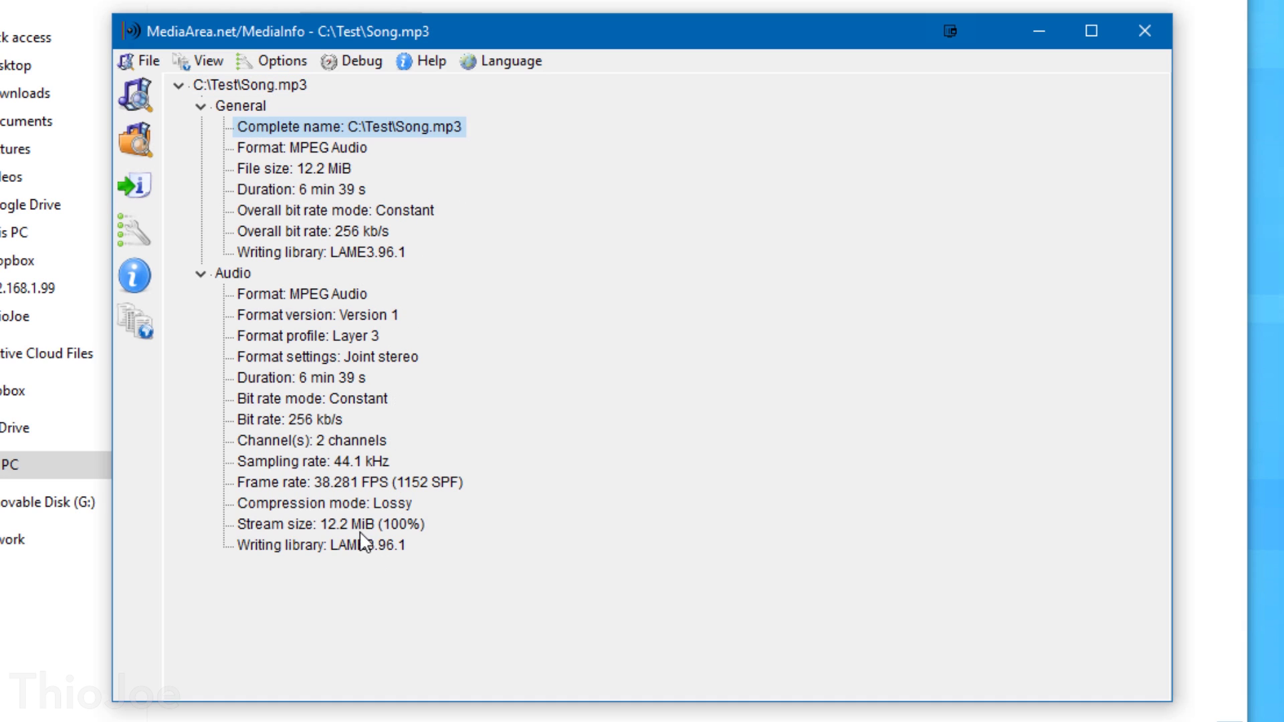
{"action": "left_click", "coordinate": [1143, 31]}
Step: Open Video.mp4's details in MediaInfo from its context menu
{"action": "left_click", "coordinate": [522, 110]}
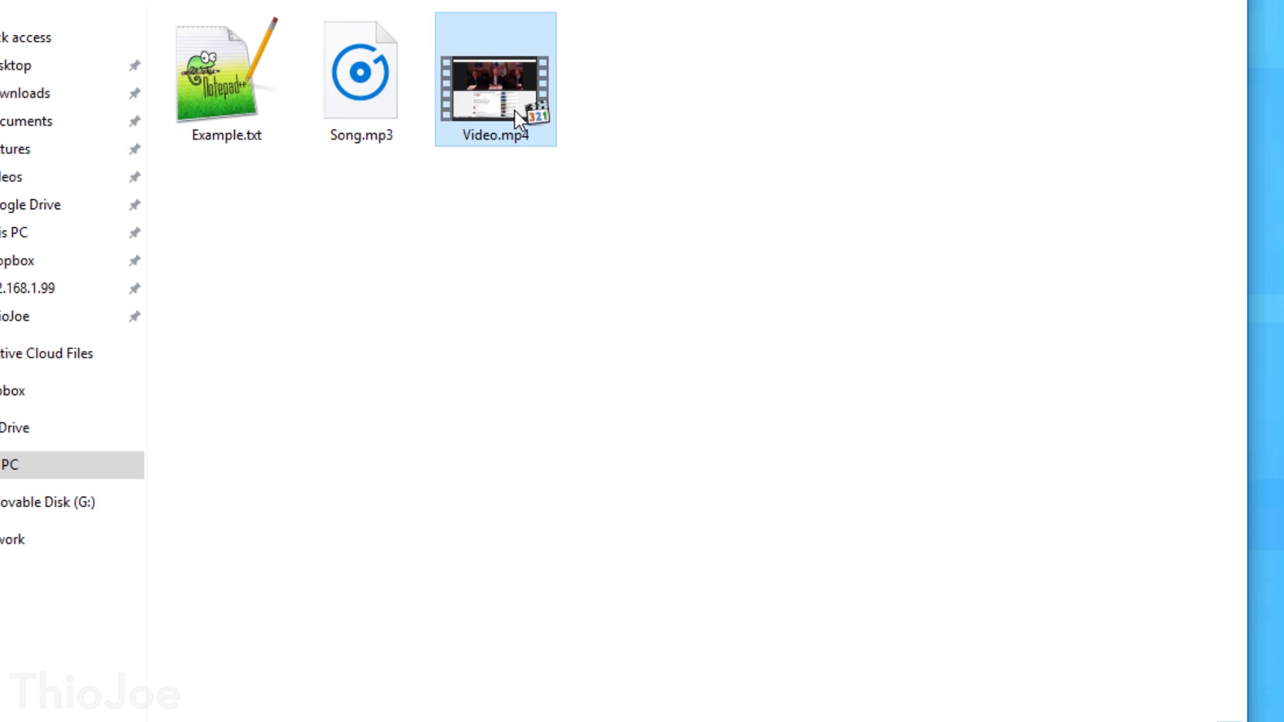
{"action": "right_click", "coordinate": [521, 110]}
{"action": "left_click", "coordinate": [594, 179]}
{"action": "left_click_drag", "start_coordinate": [519, 34], "coordinate": [509, 27]}
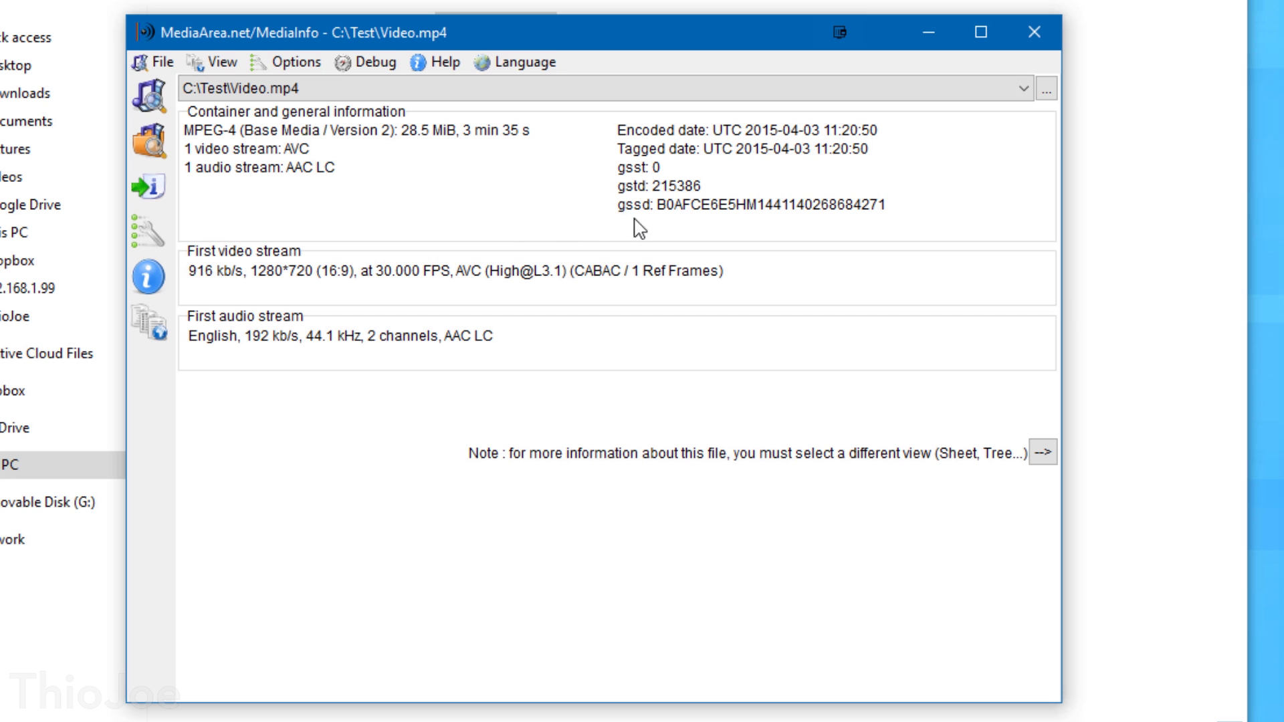
Step: Switch Video.mp4's details to the Tree layout and scroll down to the Video section
{"action": "left_click", "coordinate": [217, 62]}
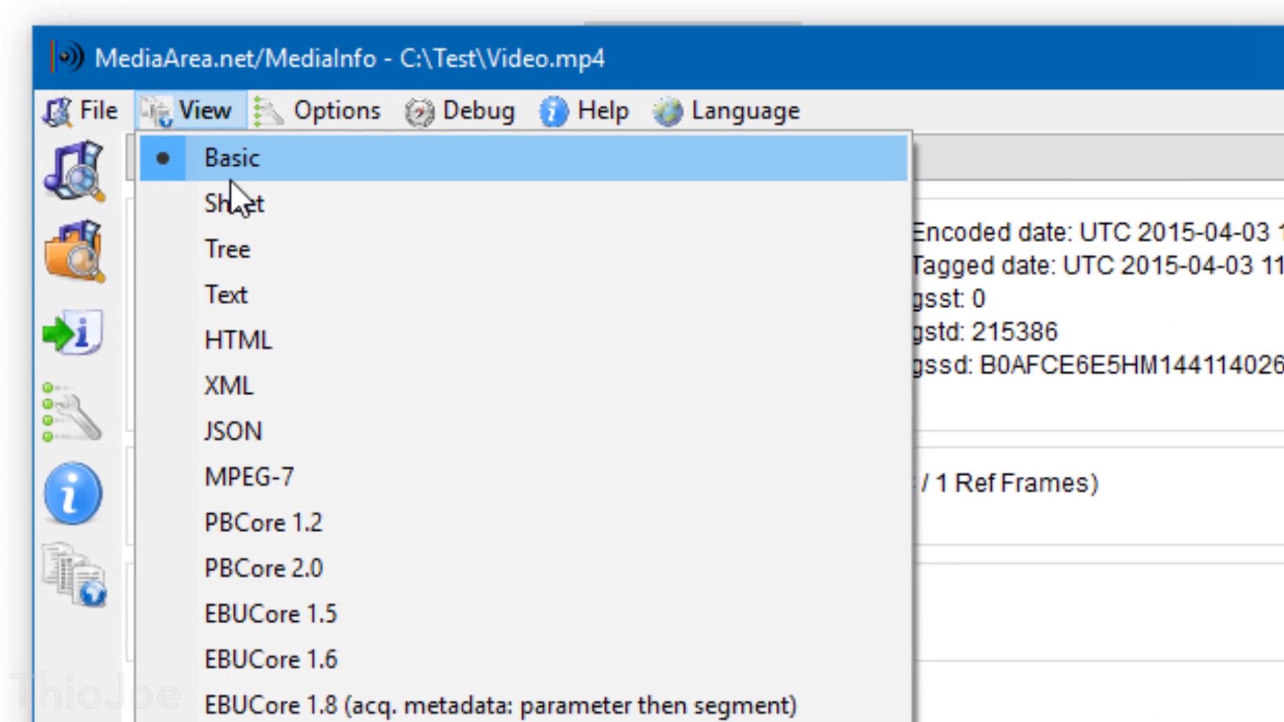
{"action": "left_click", "coordinate": [256, 44]}
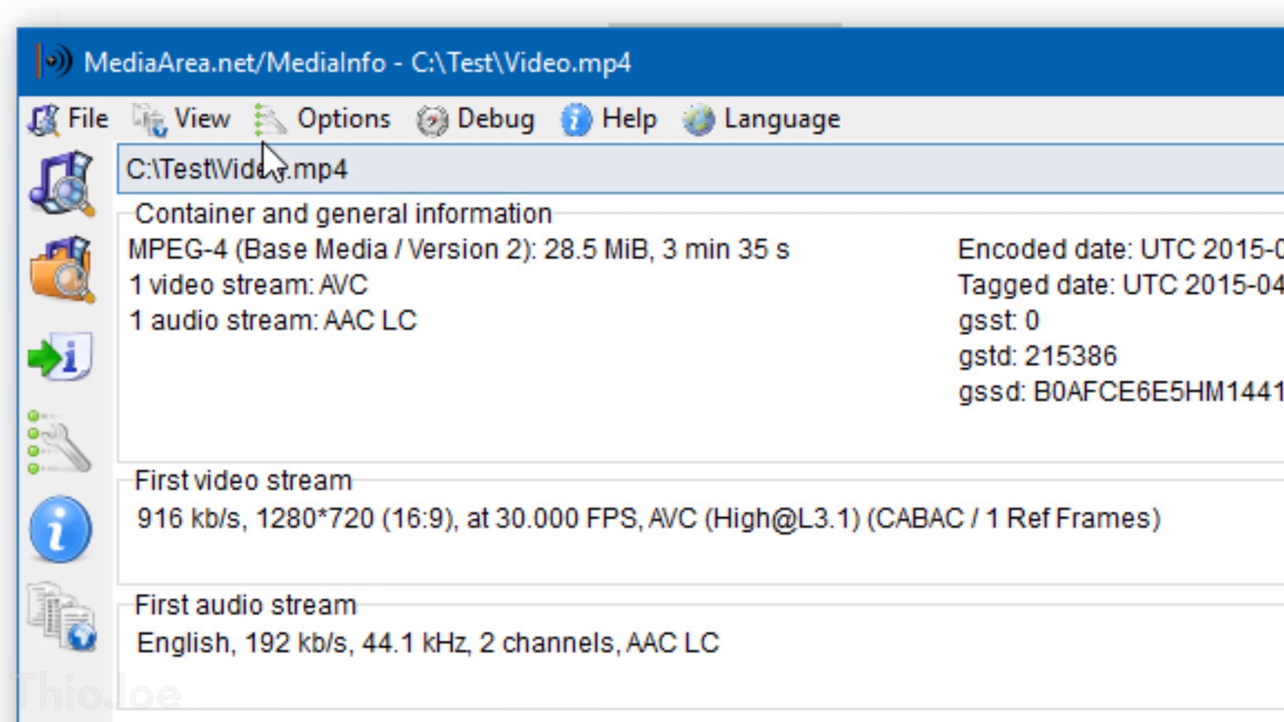
{"action": "left_click", "coordinate": [221, 122]}
{"action": "left_click", "coordinate": [287, 274]}
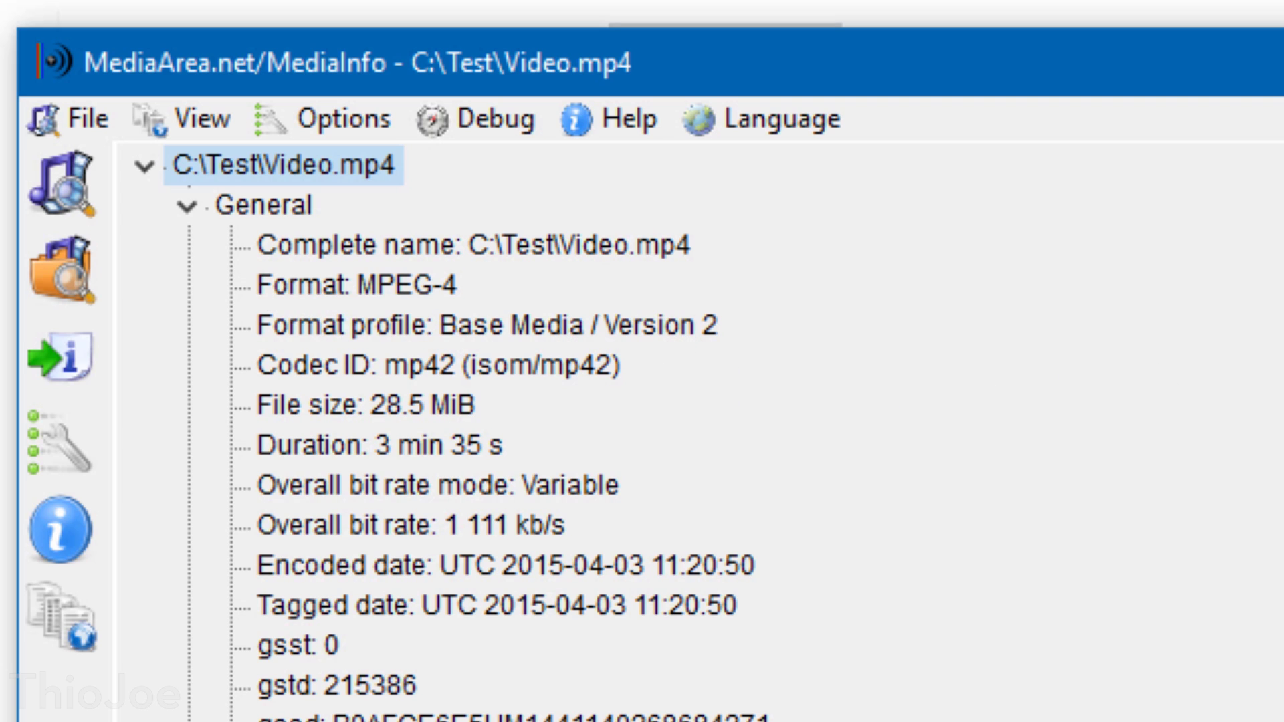
{"action": "scroll", "coordinate": [668, 428], "scroll_direction": "down", "scroll_amount": 4}
{"action": "scroll", "coordinate": [455, 428], "scroll_direction": "down", "scroll_amount": 4}
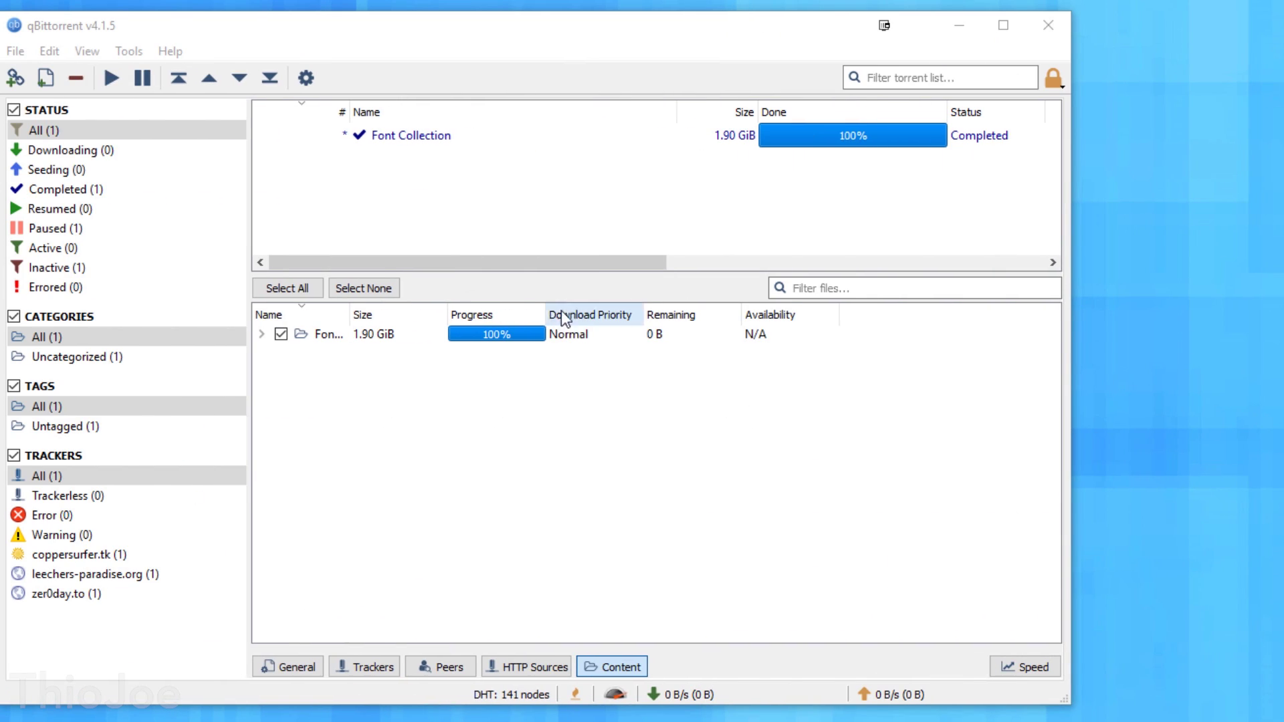
Step: Select the Font Collection torrent, expand its folder to list the files, and show its actions
{"action": "left_click", "coordinate": [510, 43]}
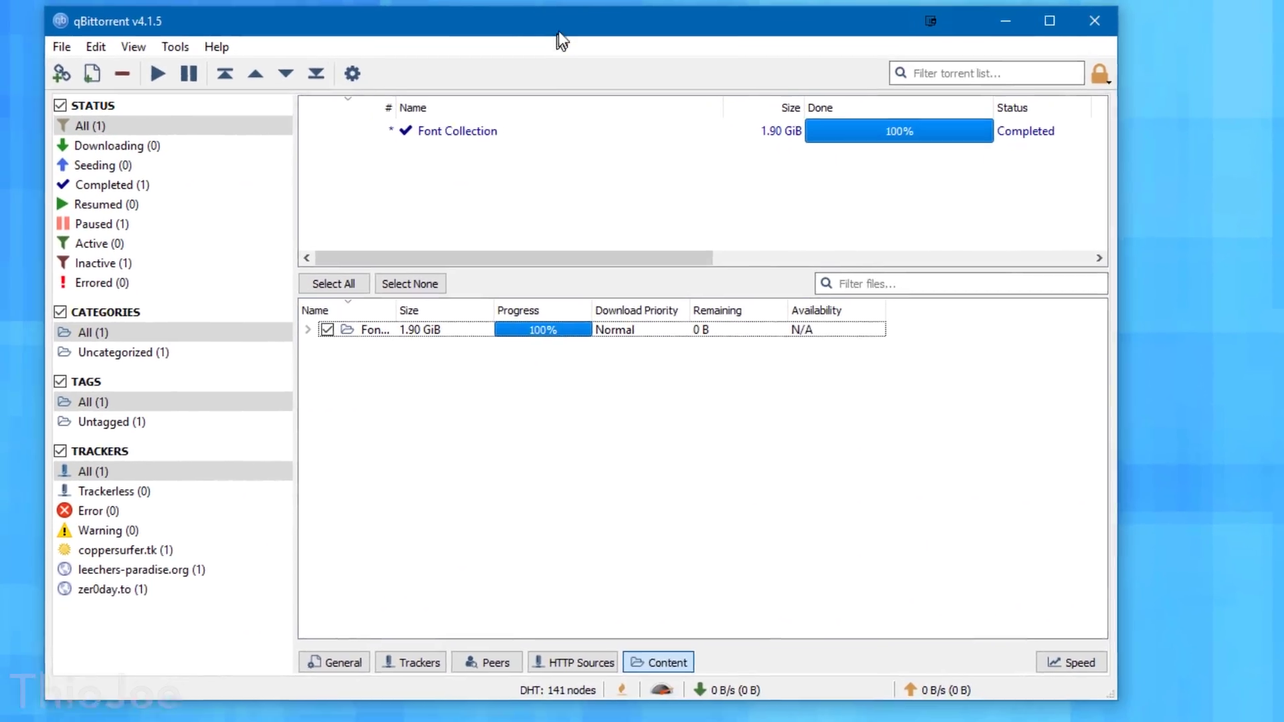
{"action": "left_click", "coordinate": [450, 219]}
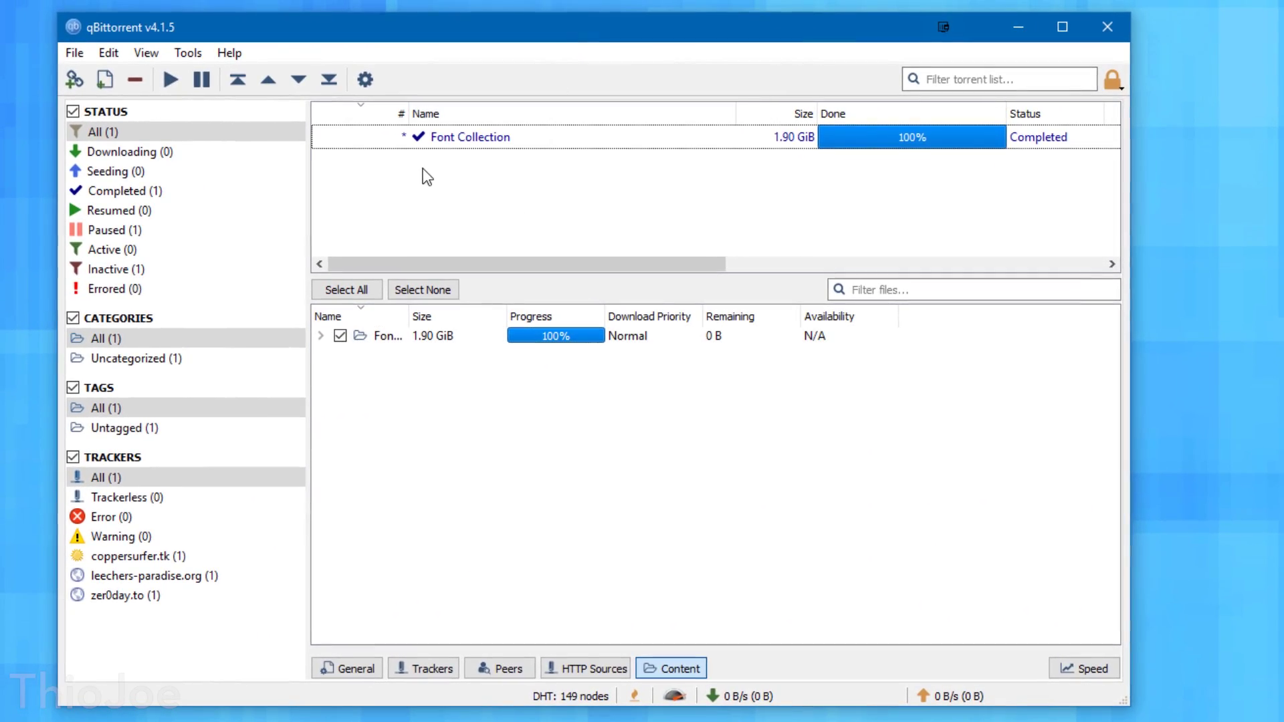
{"action": "right_click", "coordinate": [370, 134]}
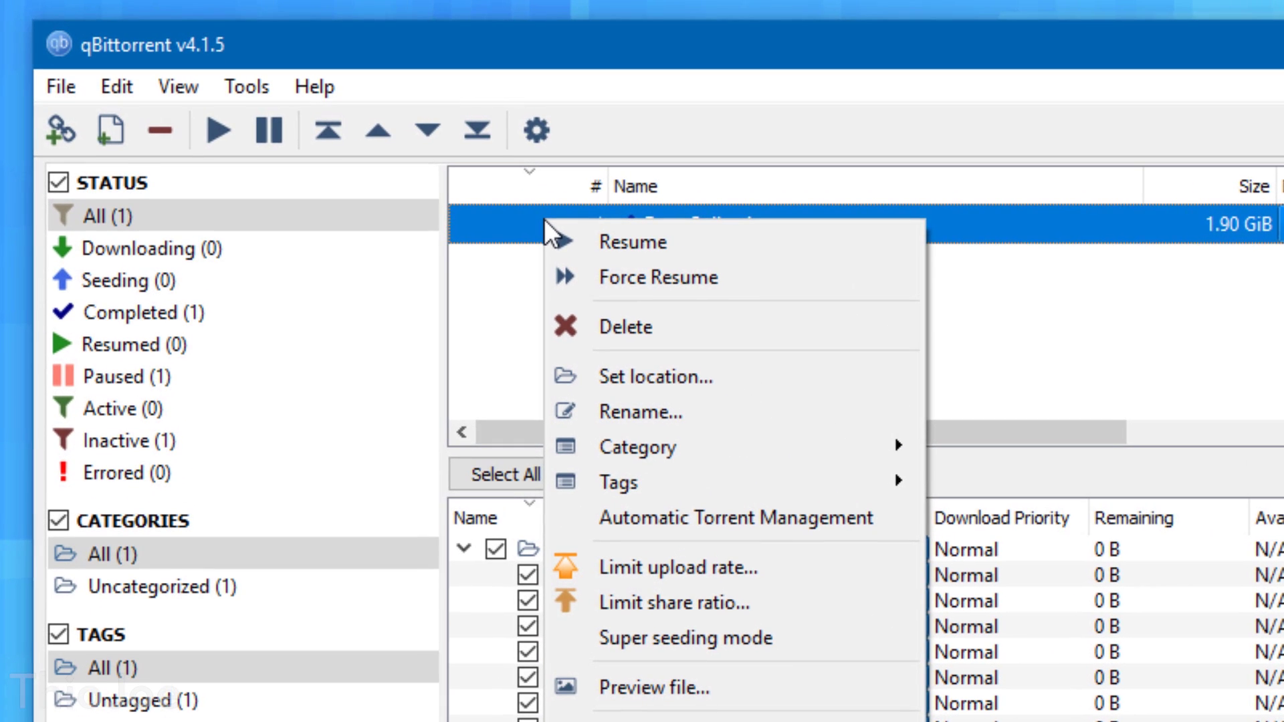
{"action": "left_click", "coordinate": [496, 251]}
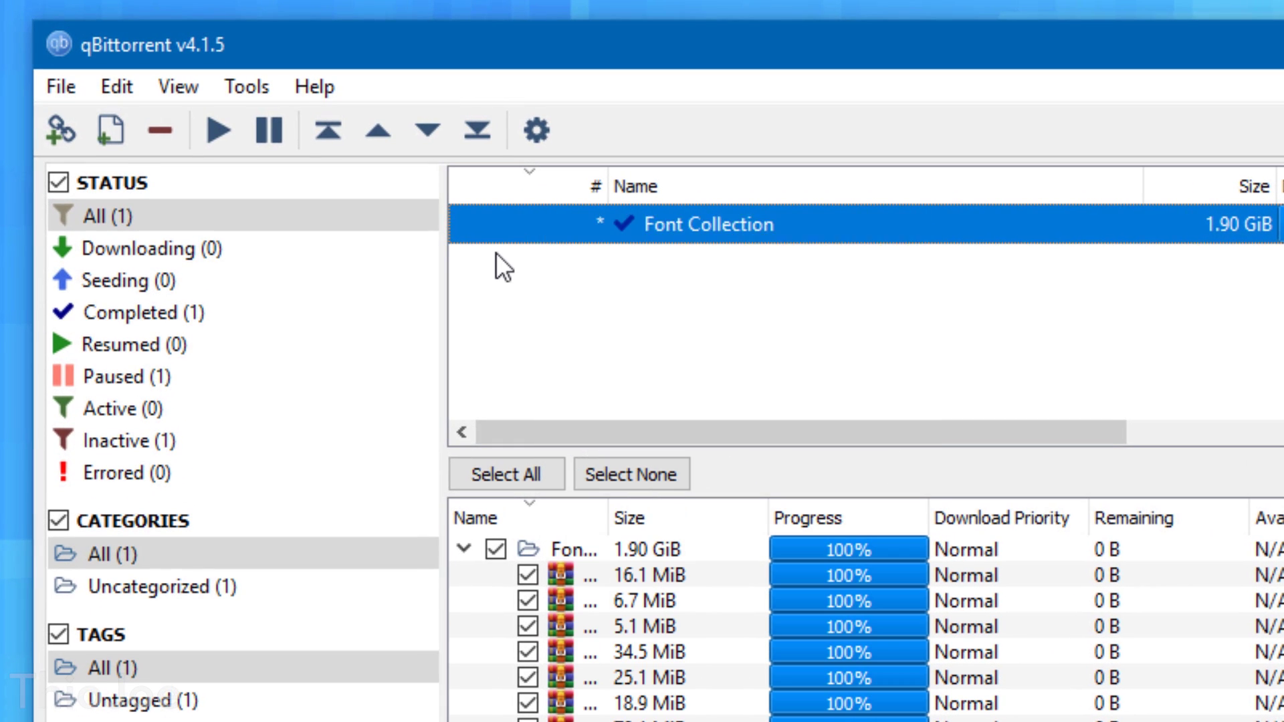
{"action": "left_click", "coordinate": [463, 548]}
{"action": "right_click", "coordinate": [656, 230]}
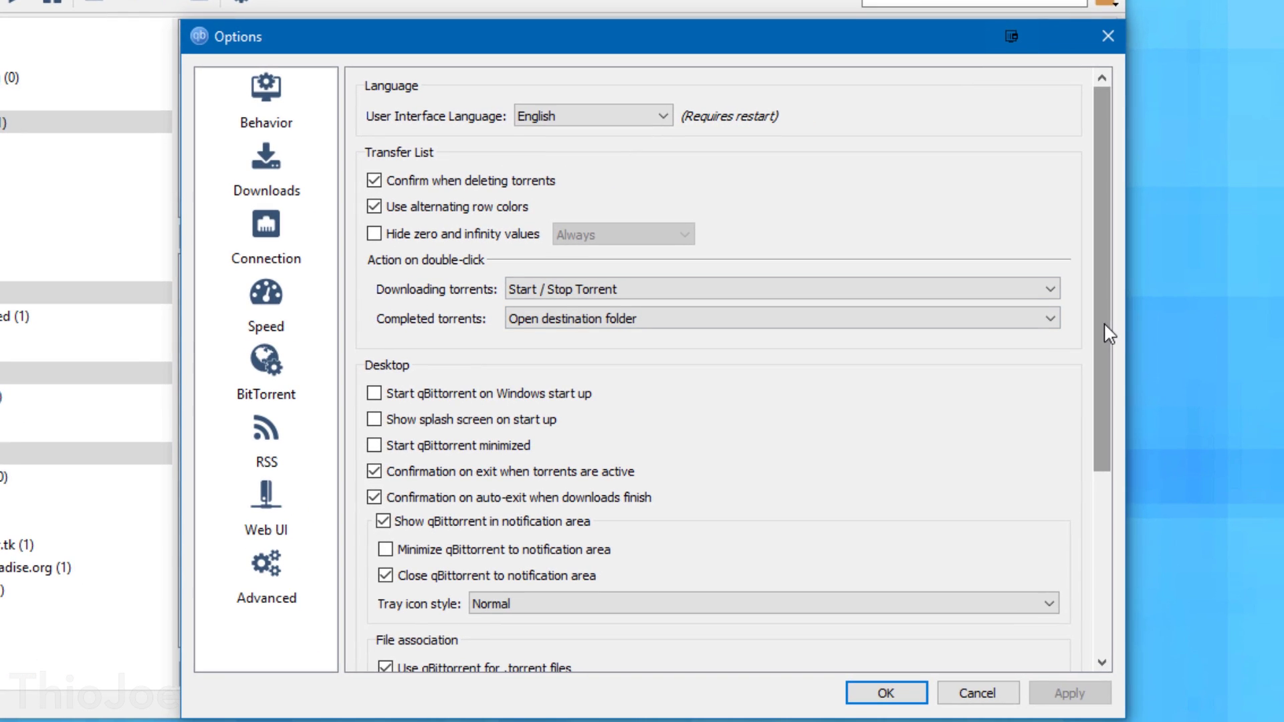
Step: Go from the Options Behavior page to the BitTorrent privacy and queueing settings
{"action": "mouse_move", "coordinate": [1110, 337]}
{"action": "left_mouse_down"}
{"action": "mouse_move", "coordinate": [1112, 525]}
{"action": "mouse_move", "coordinate": [1100, 347]}
{"action": "left_mouse_up"}
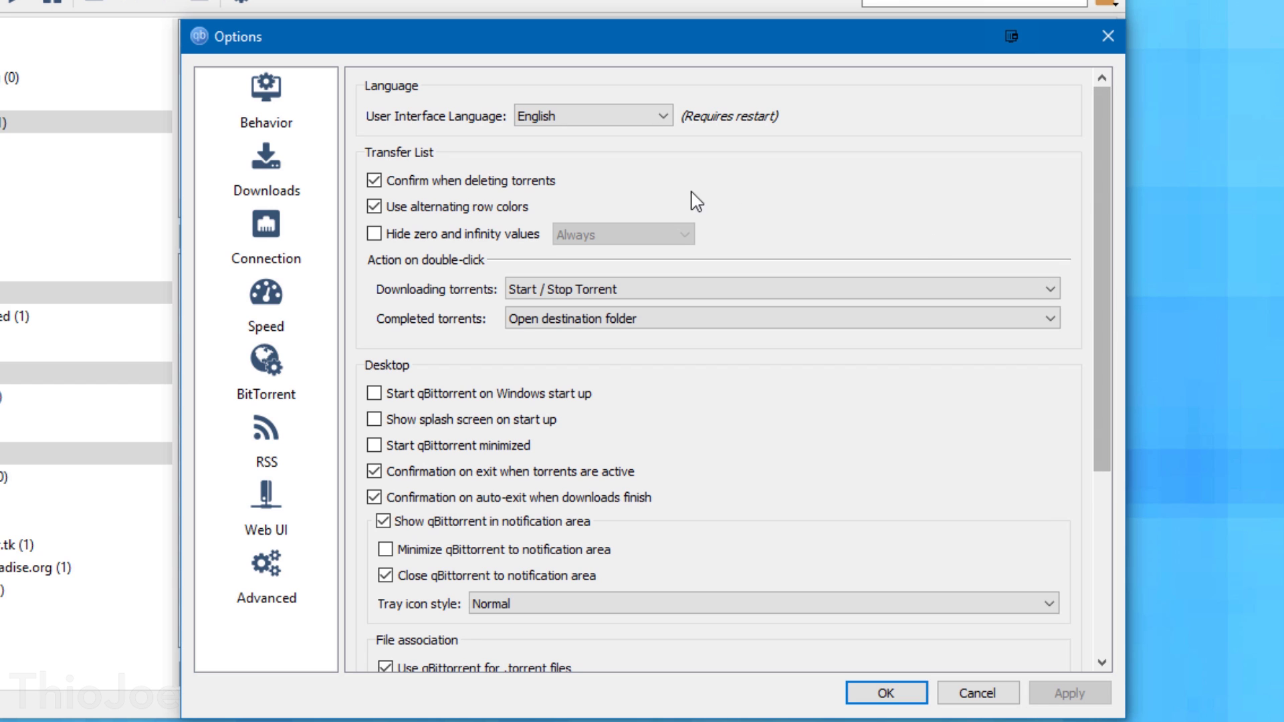
{"action": "left_click", "coordinate": [259, 391]}
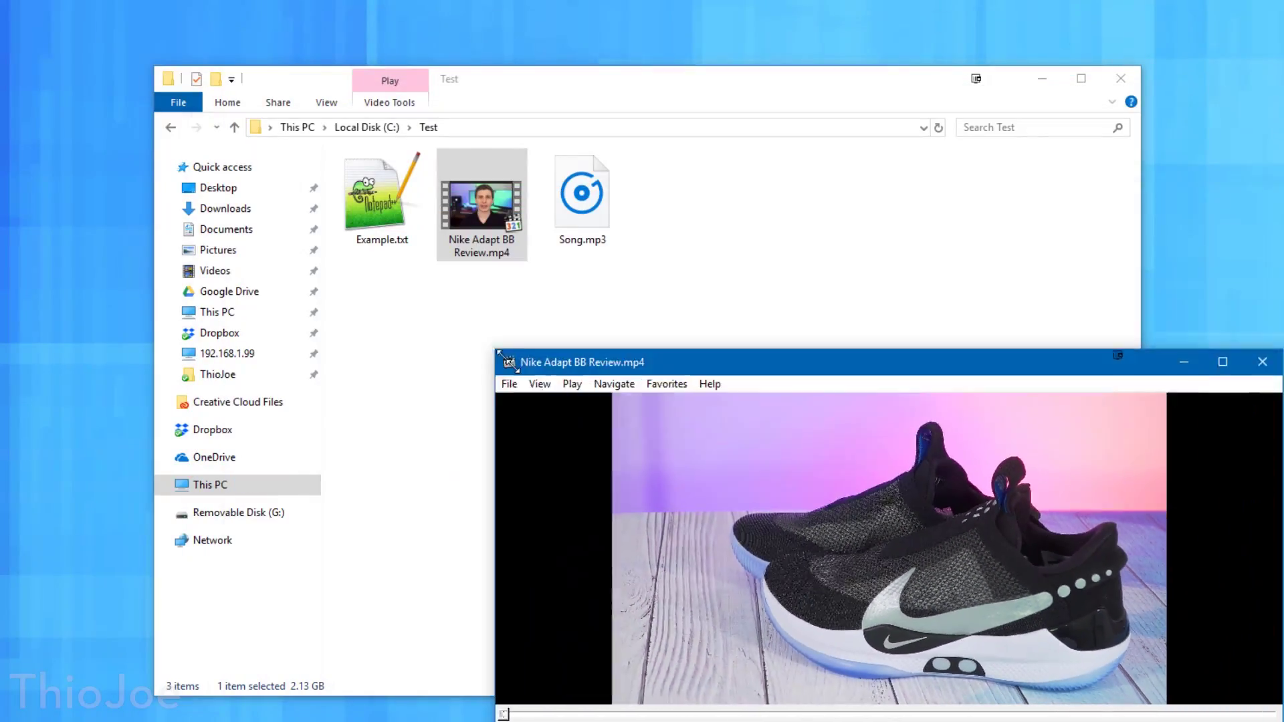
Step: Pause the video, seek to 07:11, and turn the volume up to 100%
{"action": "left_click_drag", "start_coordinate": [639, 358], "coordinate": [492, 214]}
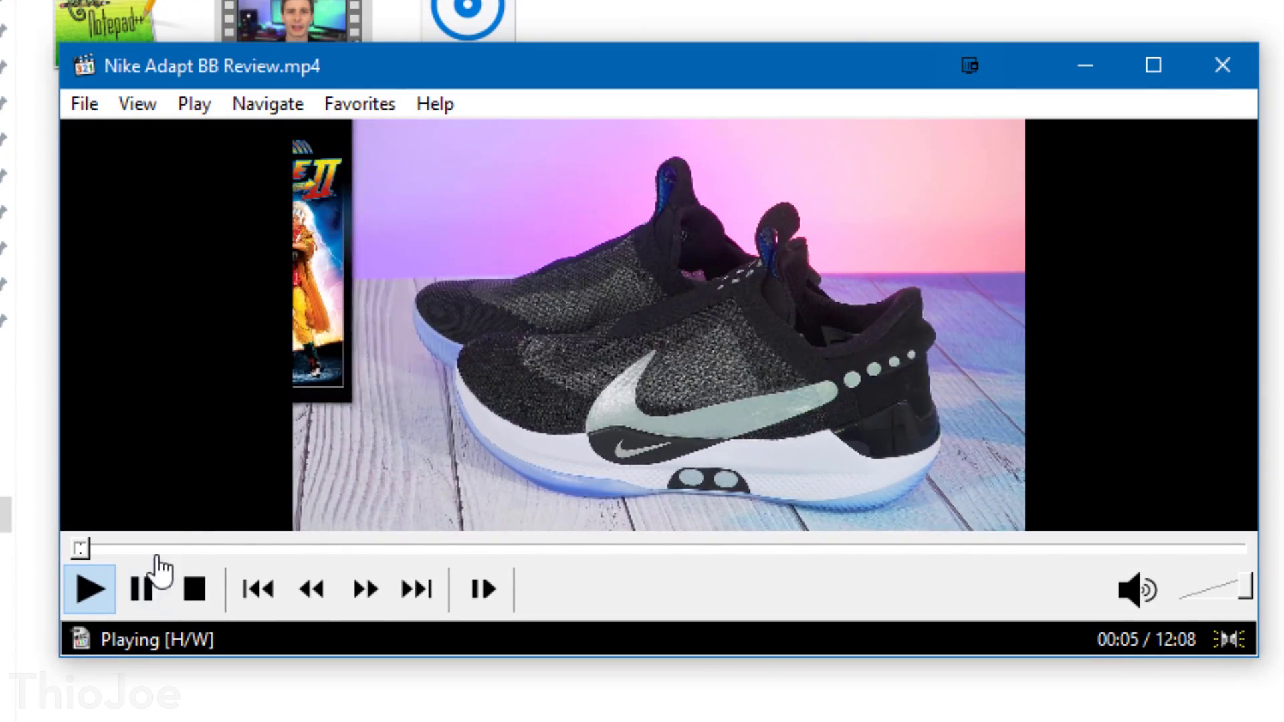
{"action": "left_click", "coordinate": [137, 590]}
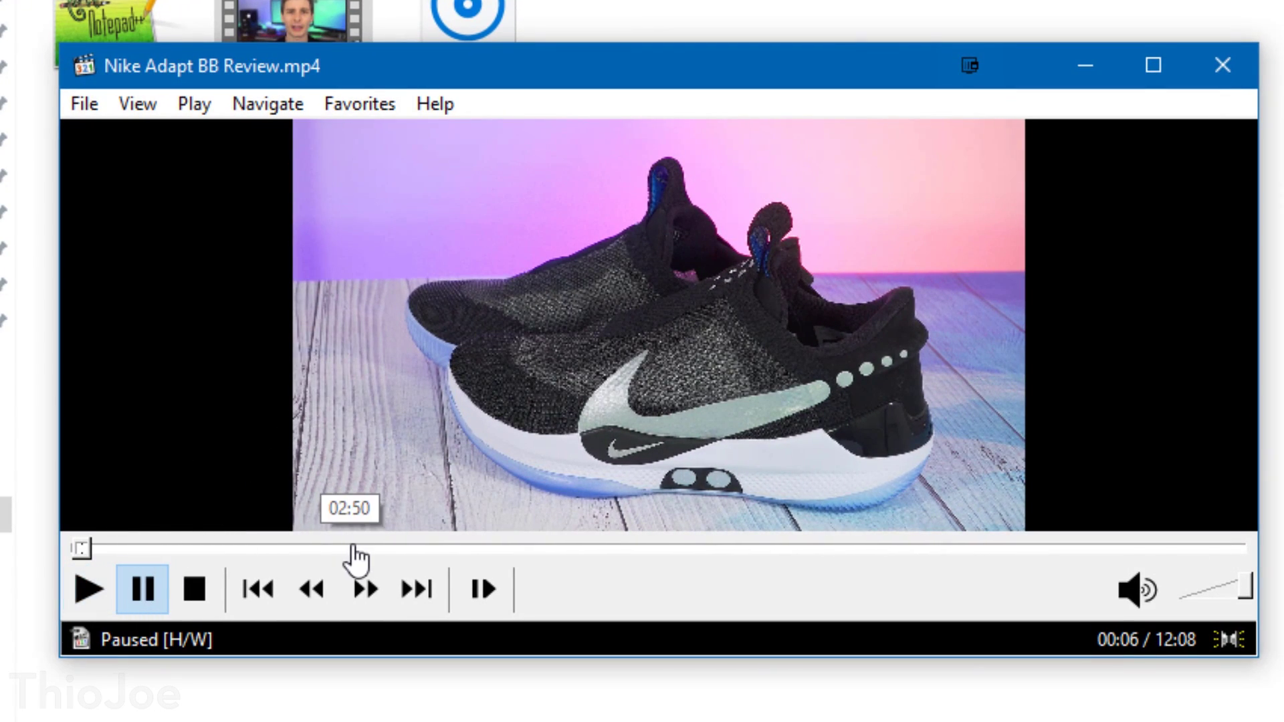
{"action": "left_click_drag", "start_coordinate": [350, 550], "coordinate": [802, 553]}
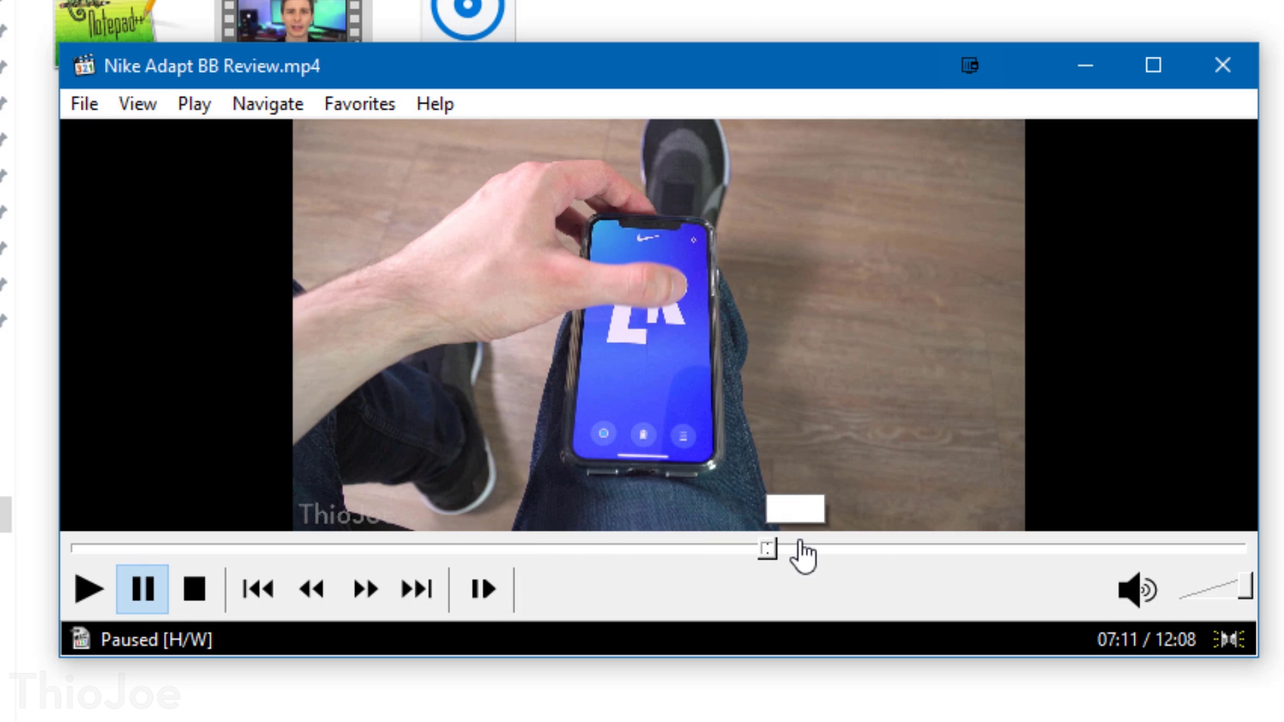
{"action": "left_click", "coordinate": [203, 107]}
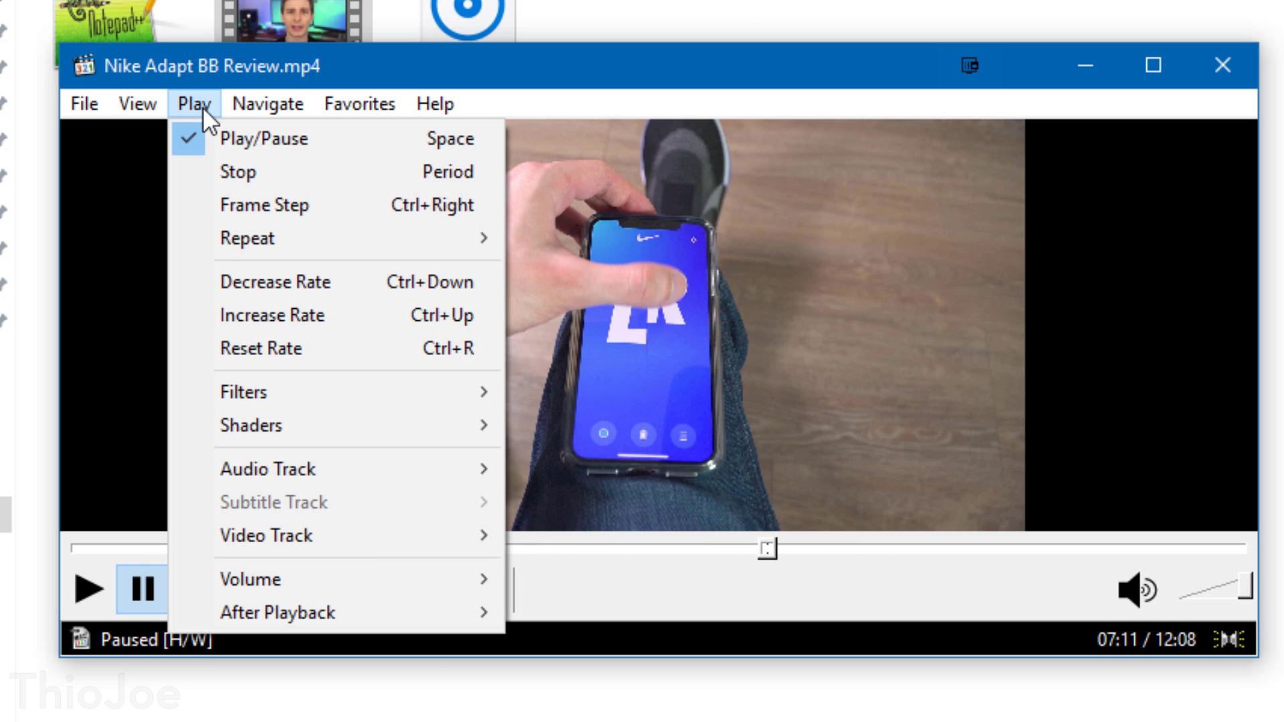
{"action": "mouse_move", "coordinate": [87, 107]}
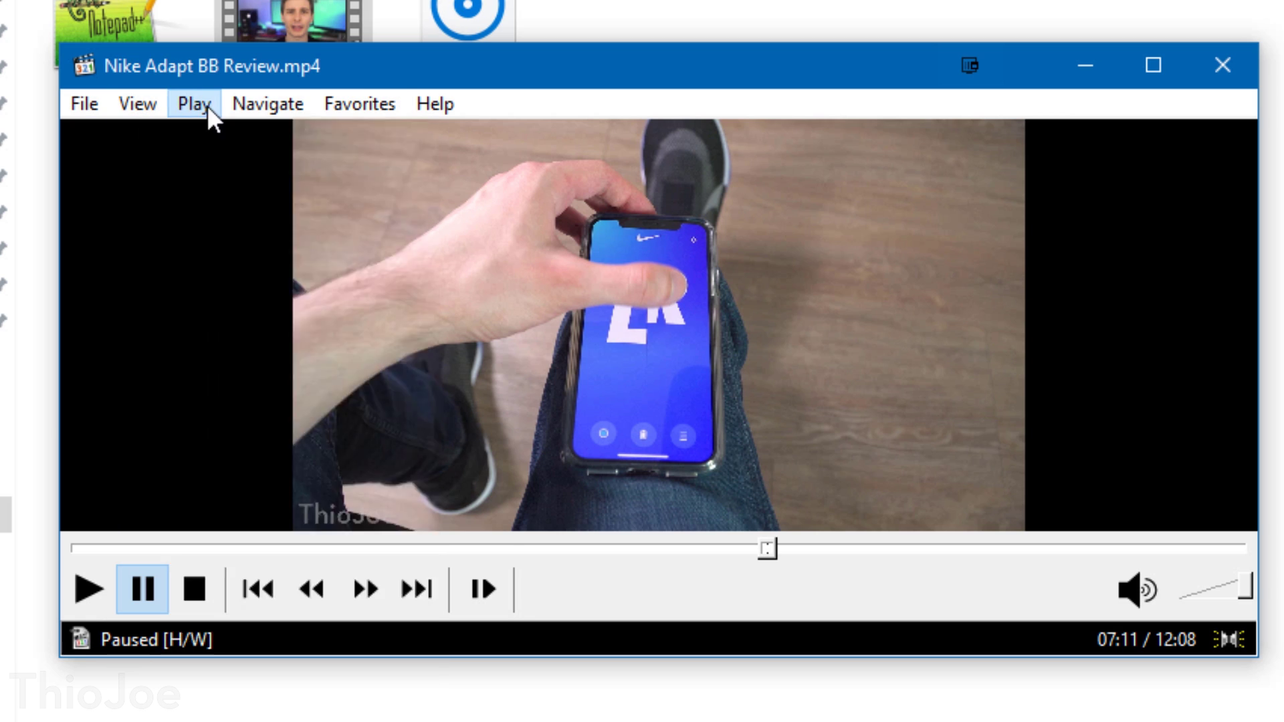
{"action": "left_click", "coordinate": [451, 85]}
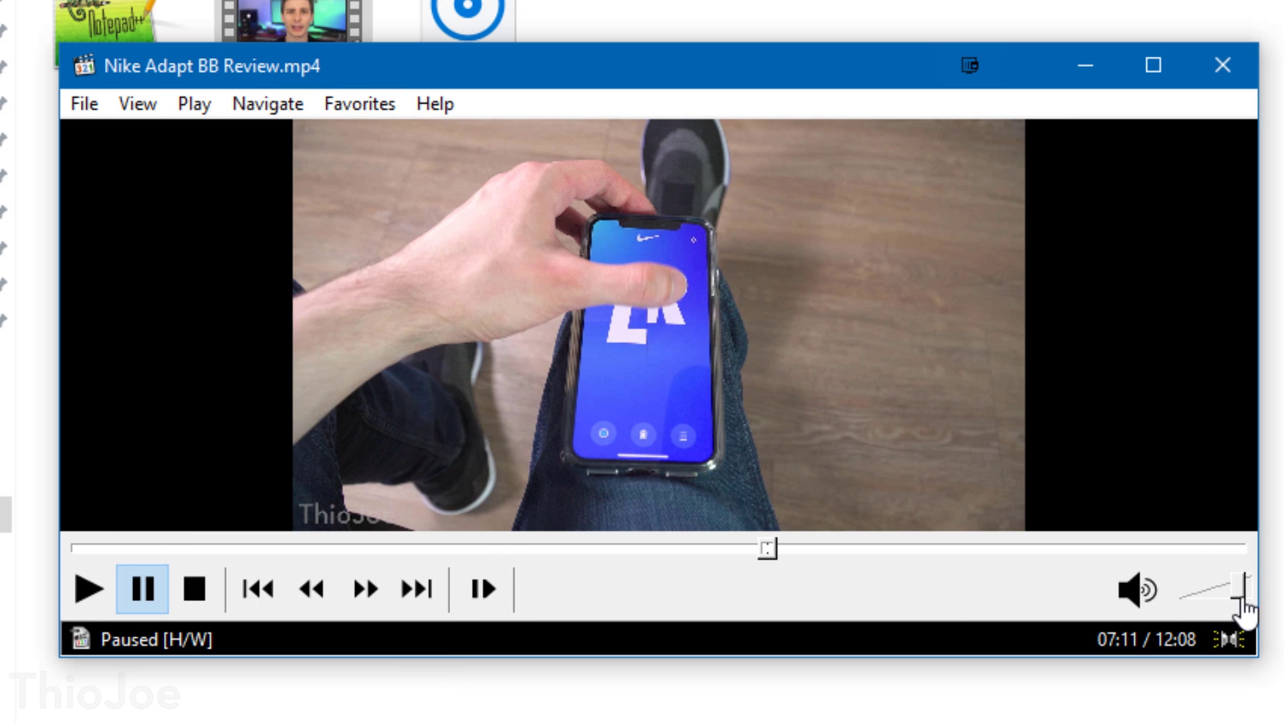
{"action": "left_click_drag", "start_coordinate": [1240, 601], "coordinate": [1252, 602]}
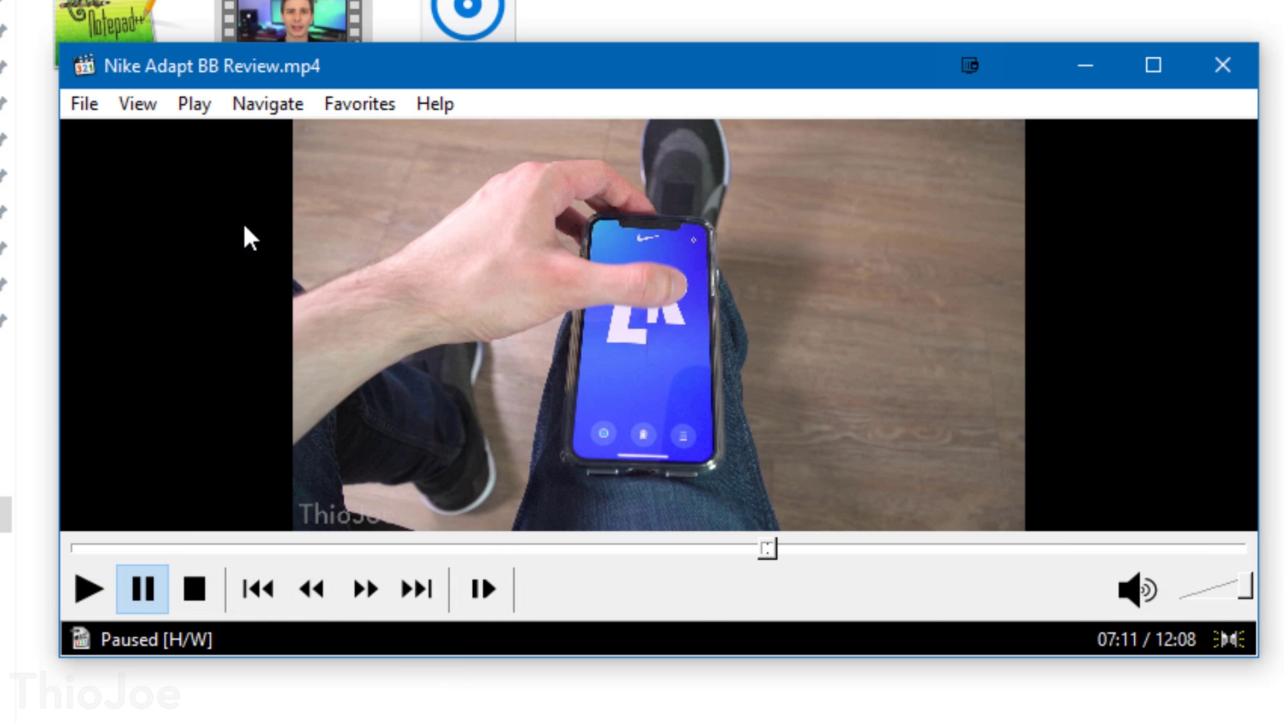
Step: Toggle the statistics and file information panels on and off from the View menu
{"action": "left_click", "coordinate": [146, 100]}
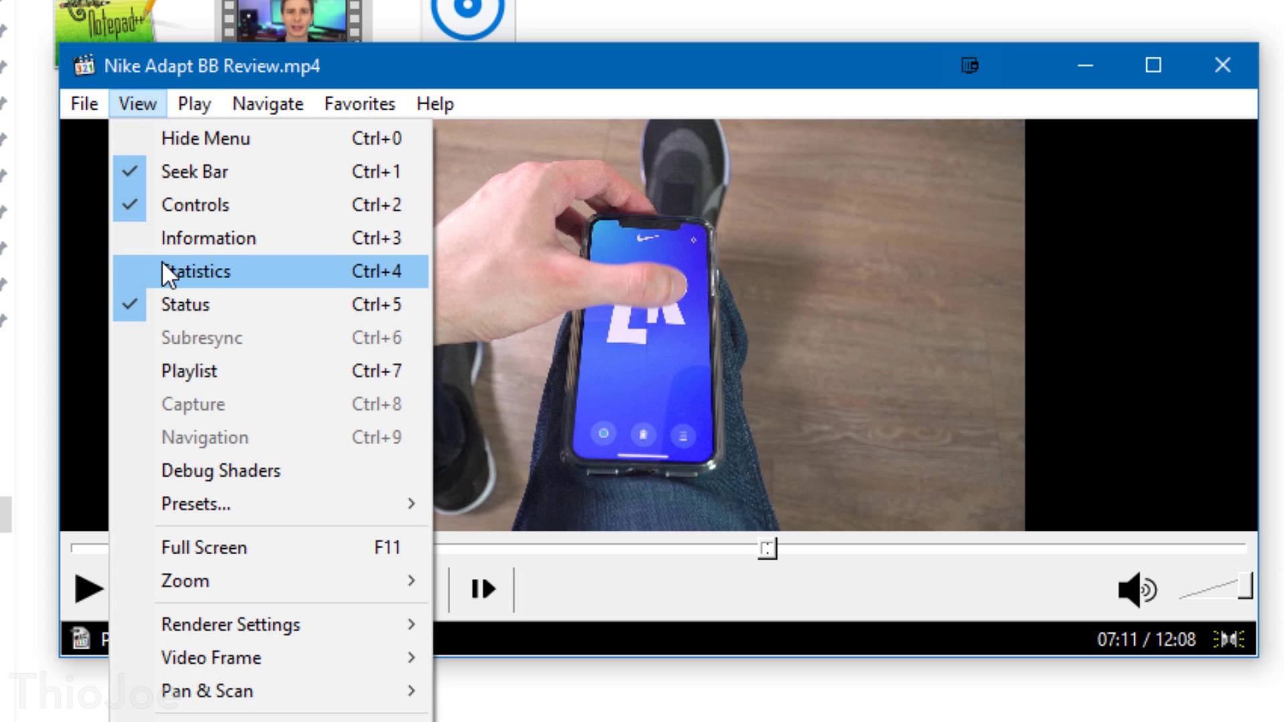
{"action": "left_click", "coordinate": [162, 267]}
{"action": "left_click", "coordinate": [149, 104]}
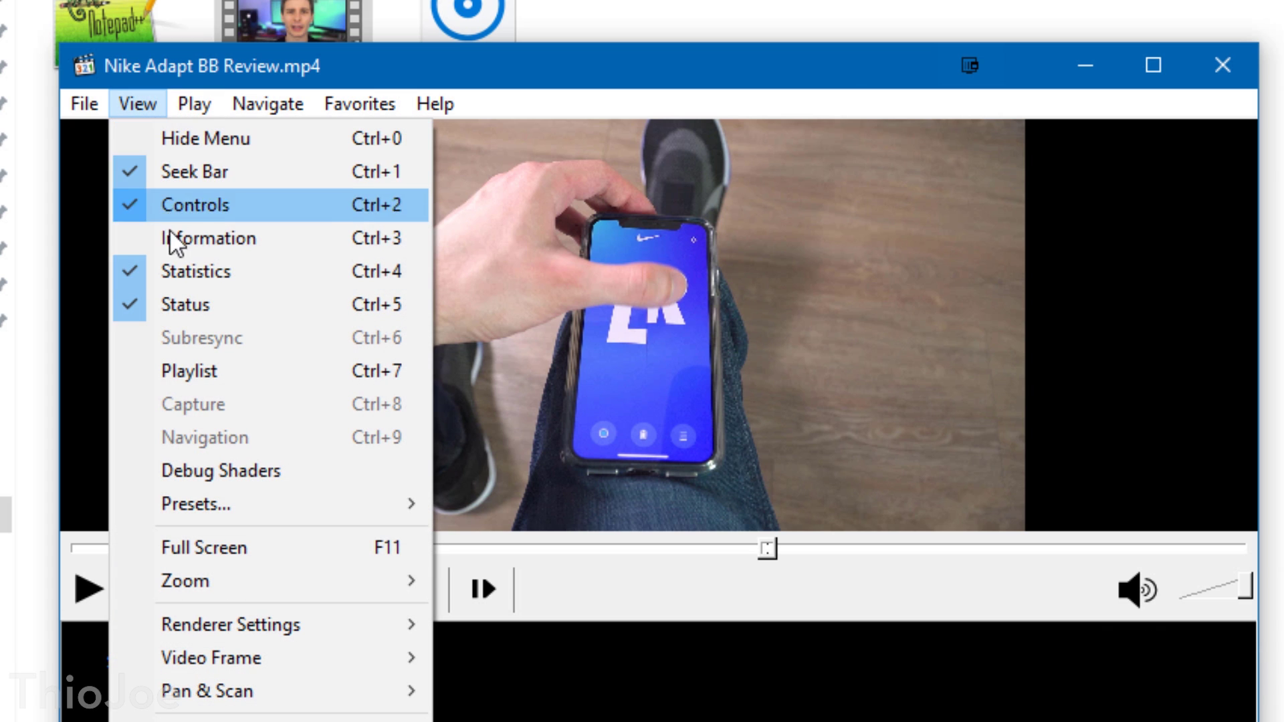
{"action": "left_click", "coordinate": [171, 267]}
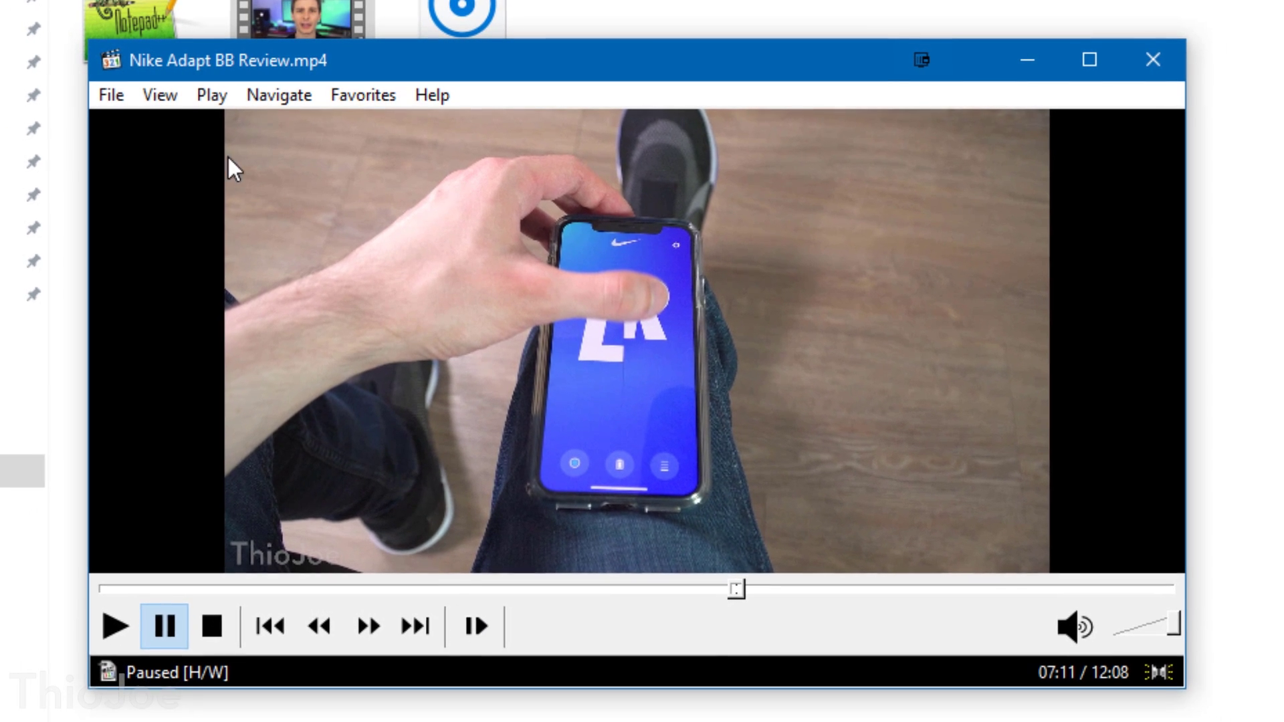
{"action": "left_click", "coordinate": [147, 99]}
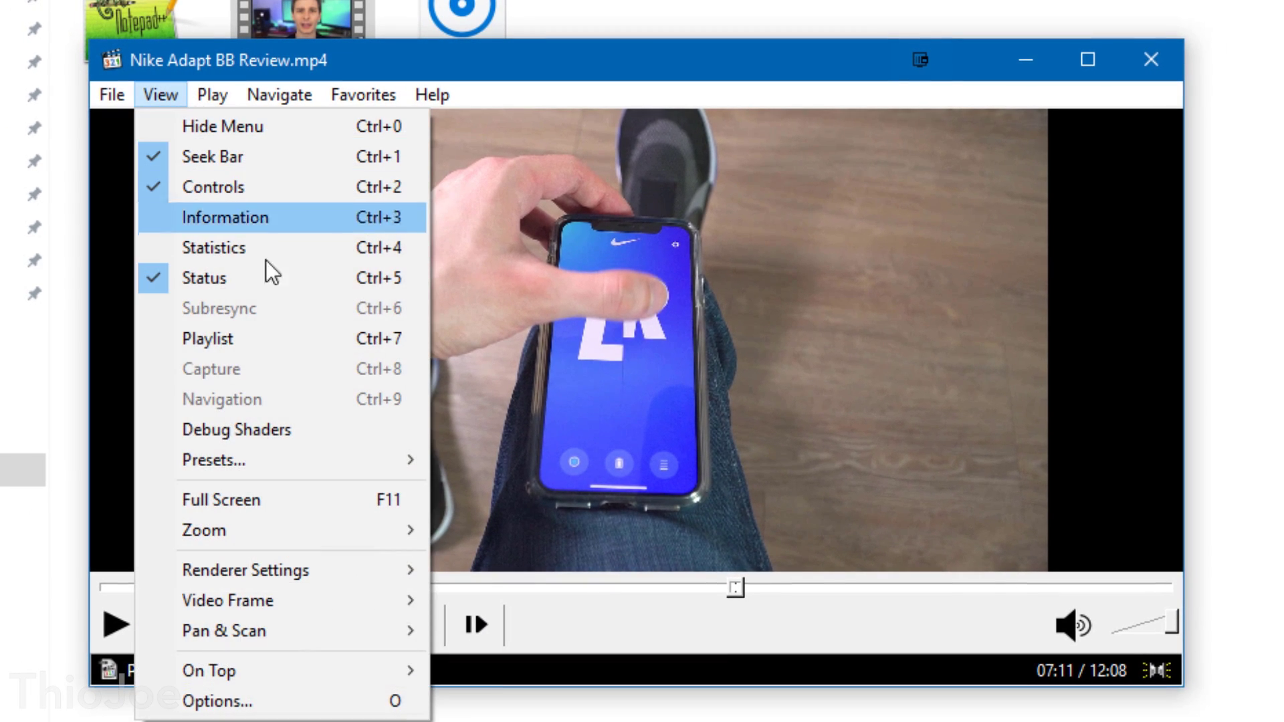
{"action": "left_click", "coordinate": [243, 222]}
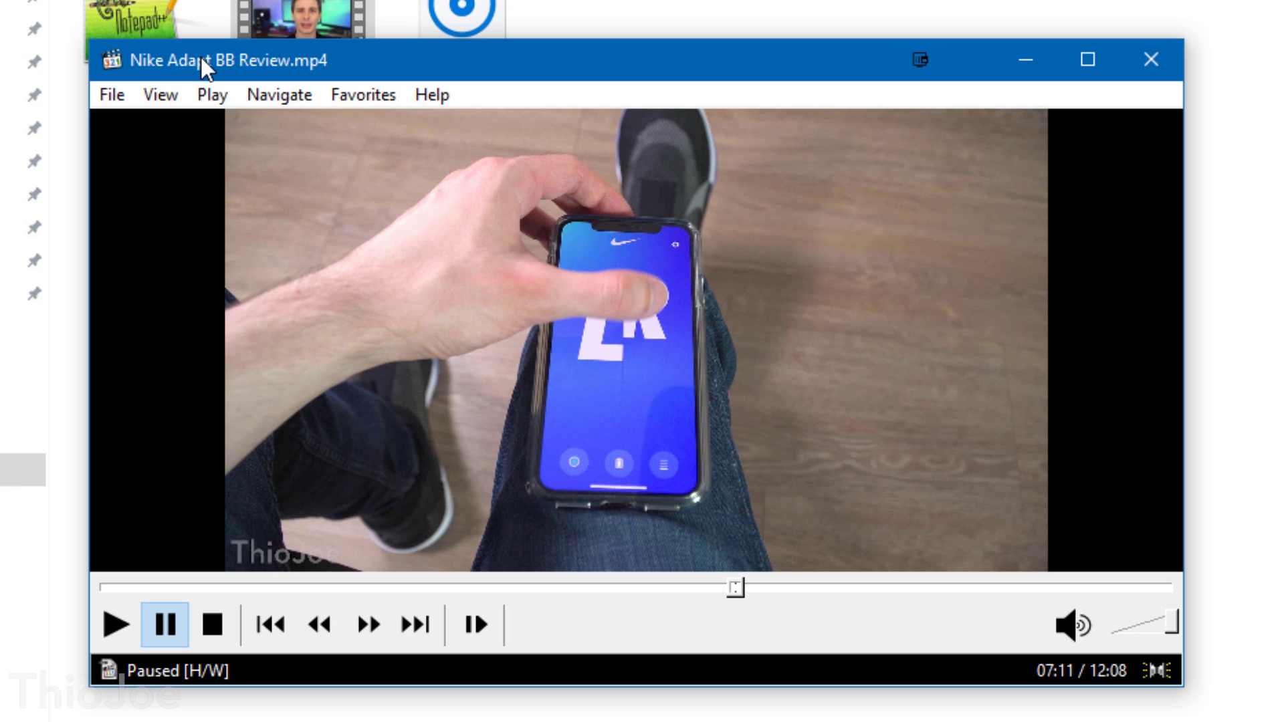
{"action": "left_click", "coordinate": [177, 95]}
{"action": "left_click", "coordinate": [201, 209]}
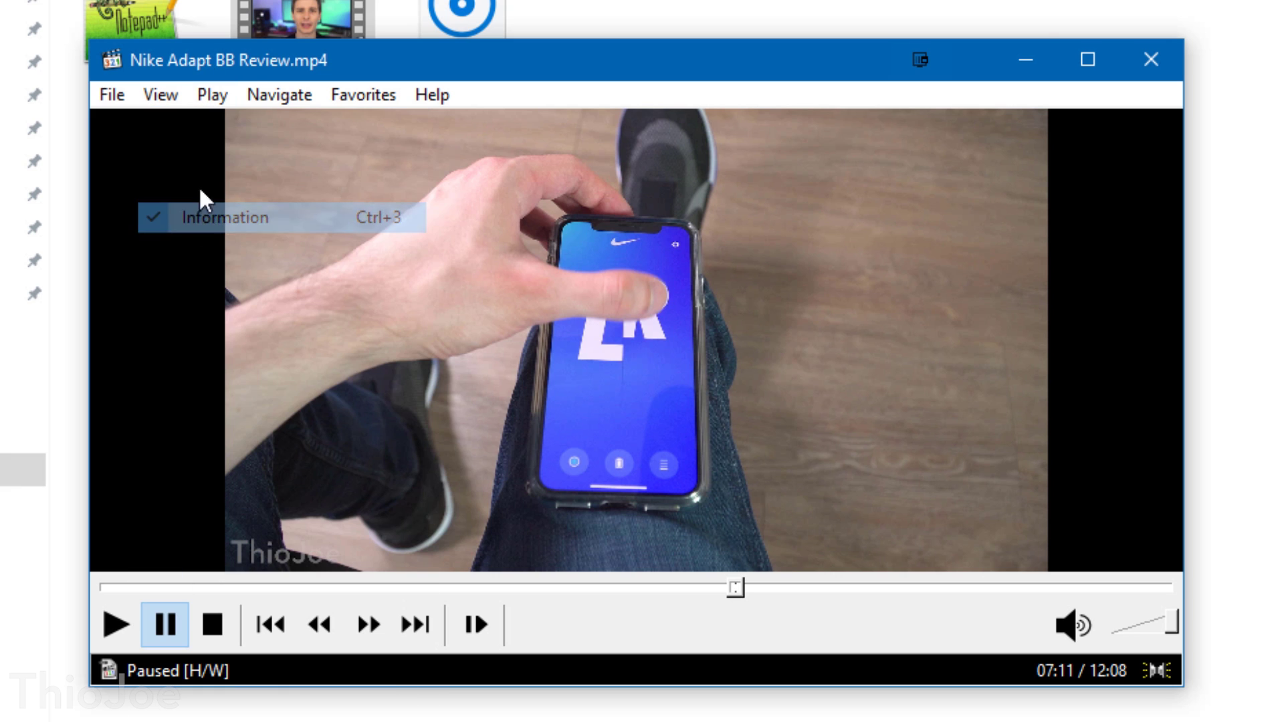
{"action": "left_click", "coordinate": [177, 95]}
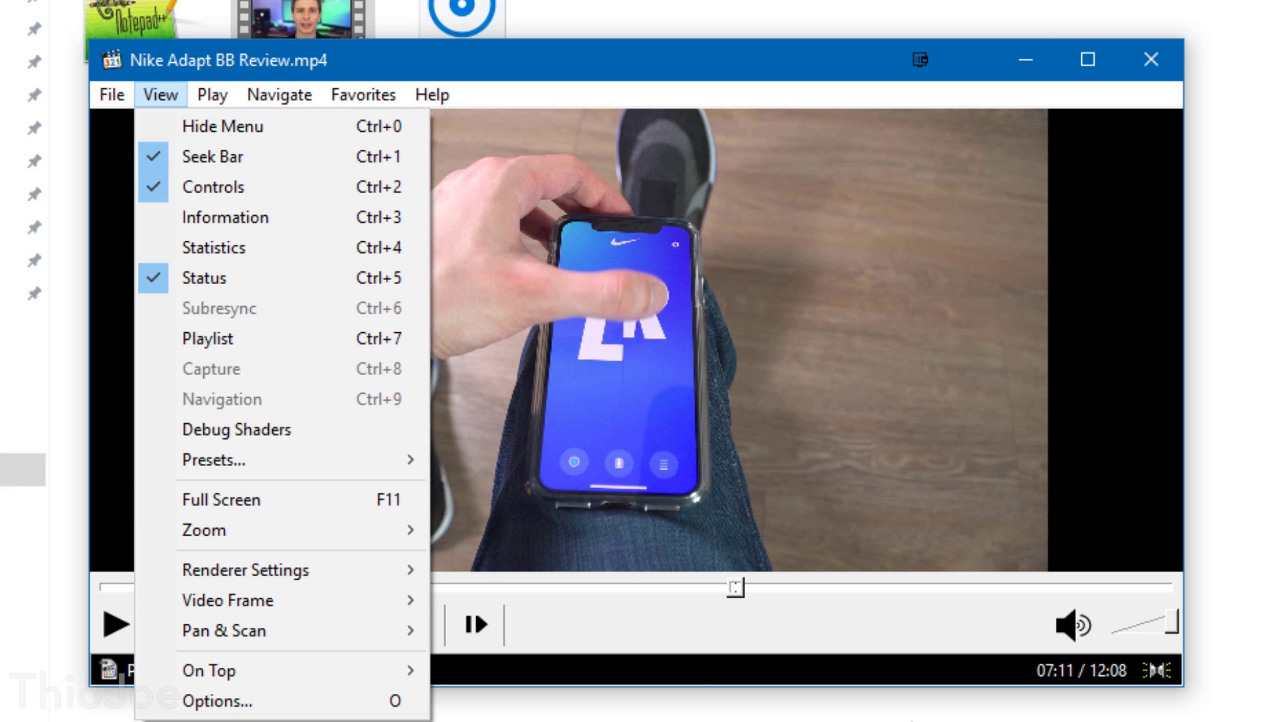
{"action": "left_click", "coordinate": [919, 696]}
Step: Make the player window slightly shorter and list the video track (h264 1920x1080)
{"action": "left_click_drag", "start_coordinate": [912, 693], "coordinate": [861, 679]}
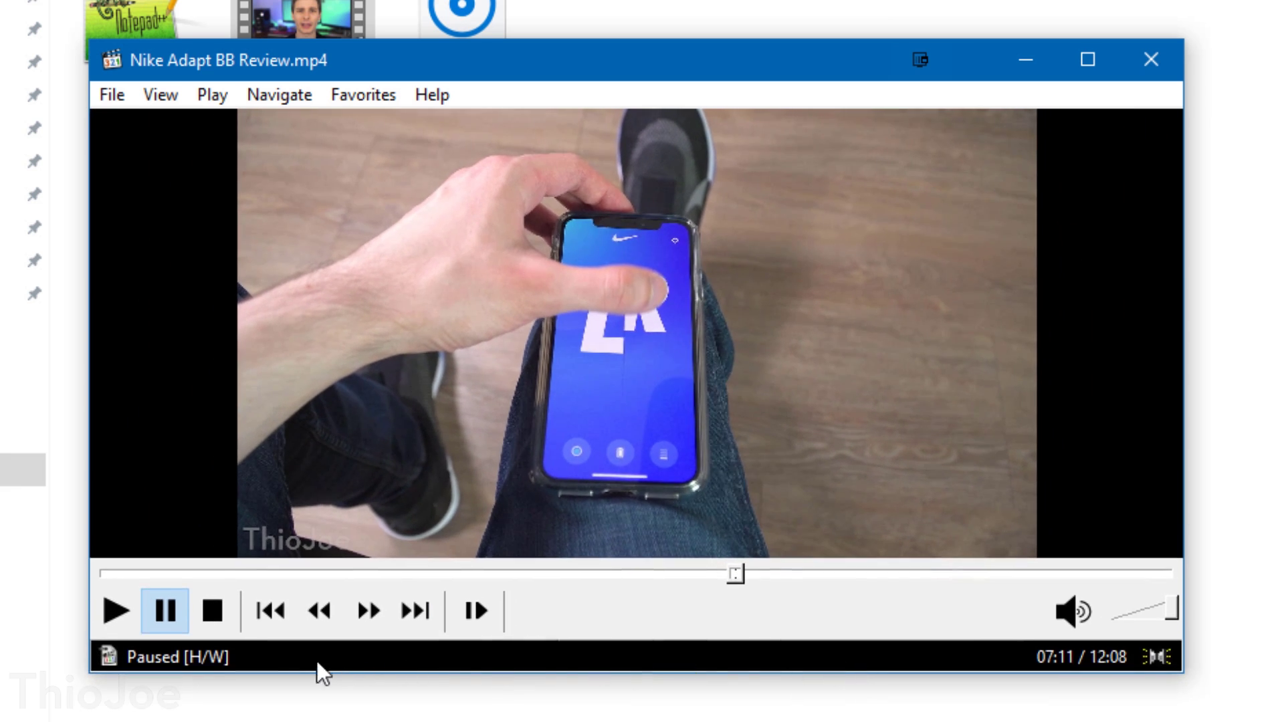
{"action": "left_click", "coordinate": [281, 94]}
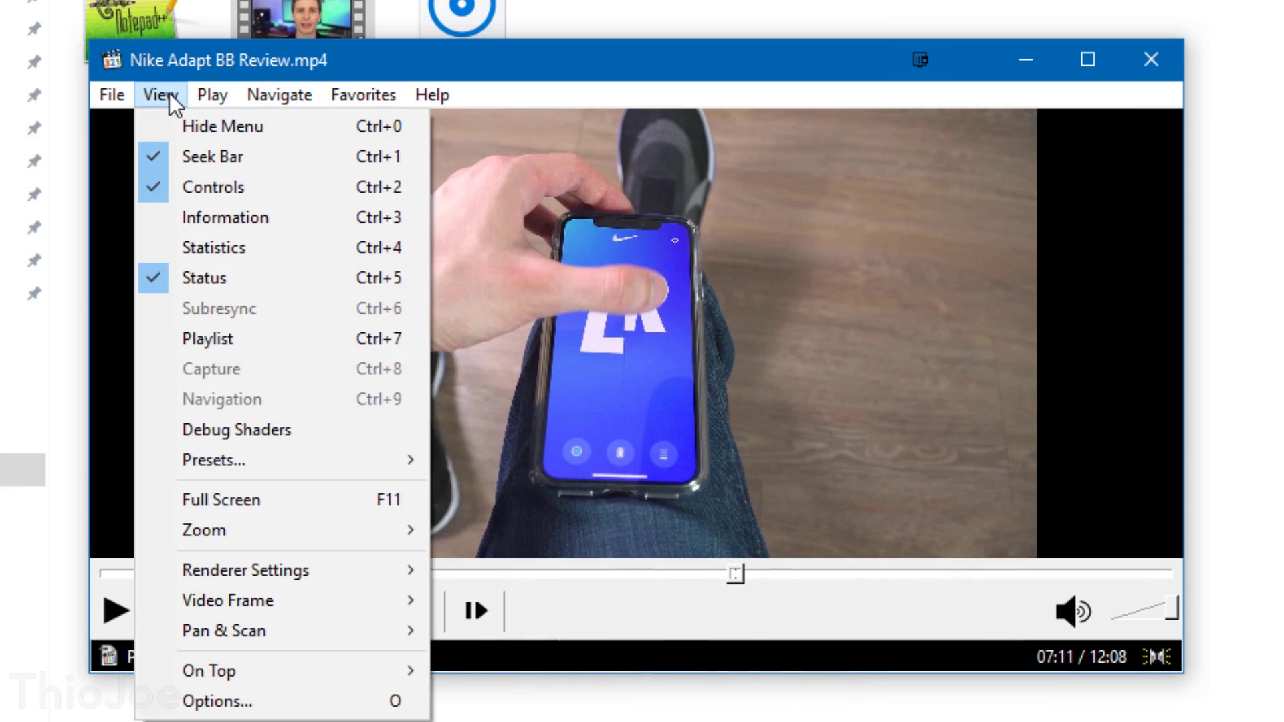
{"action": "mouse_move", "coordinate": [198, 90]}
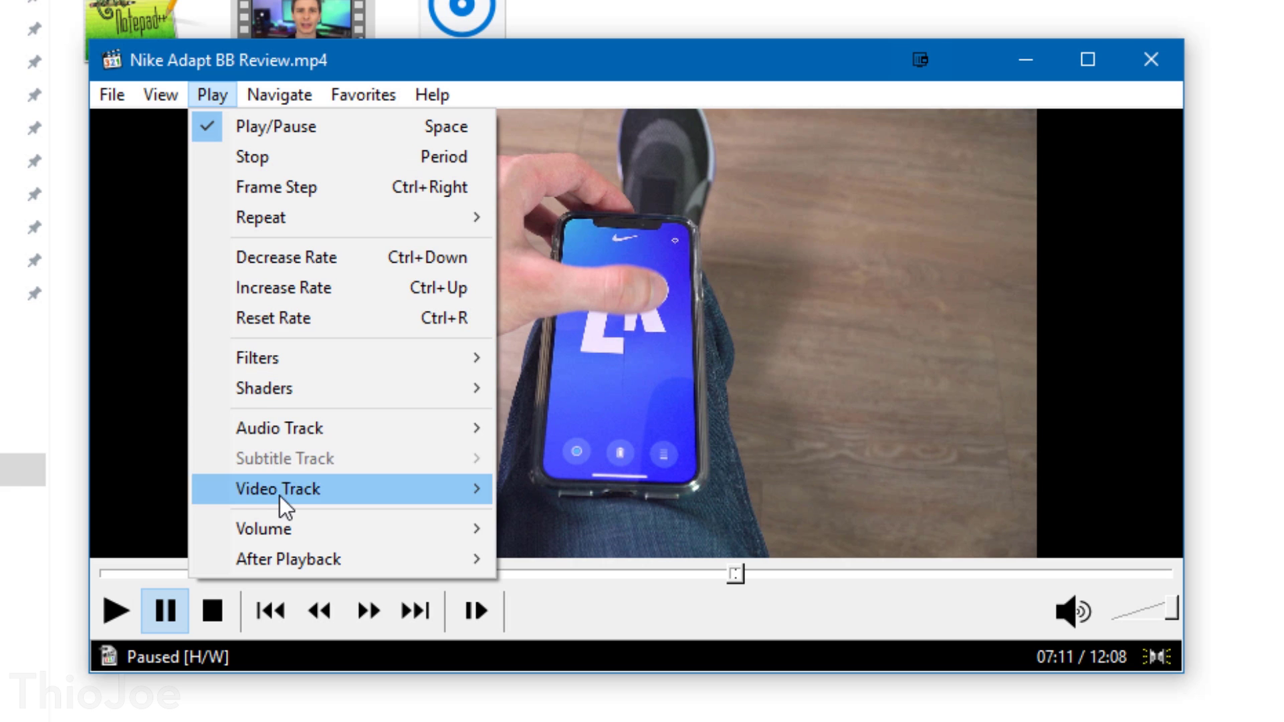
{"action": "mouse_move", "coordinate": [318, 423]}
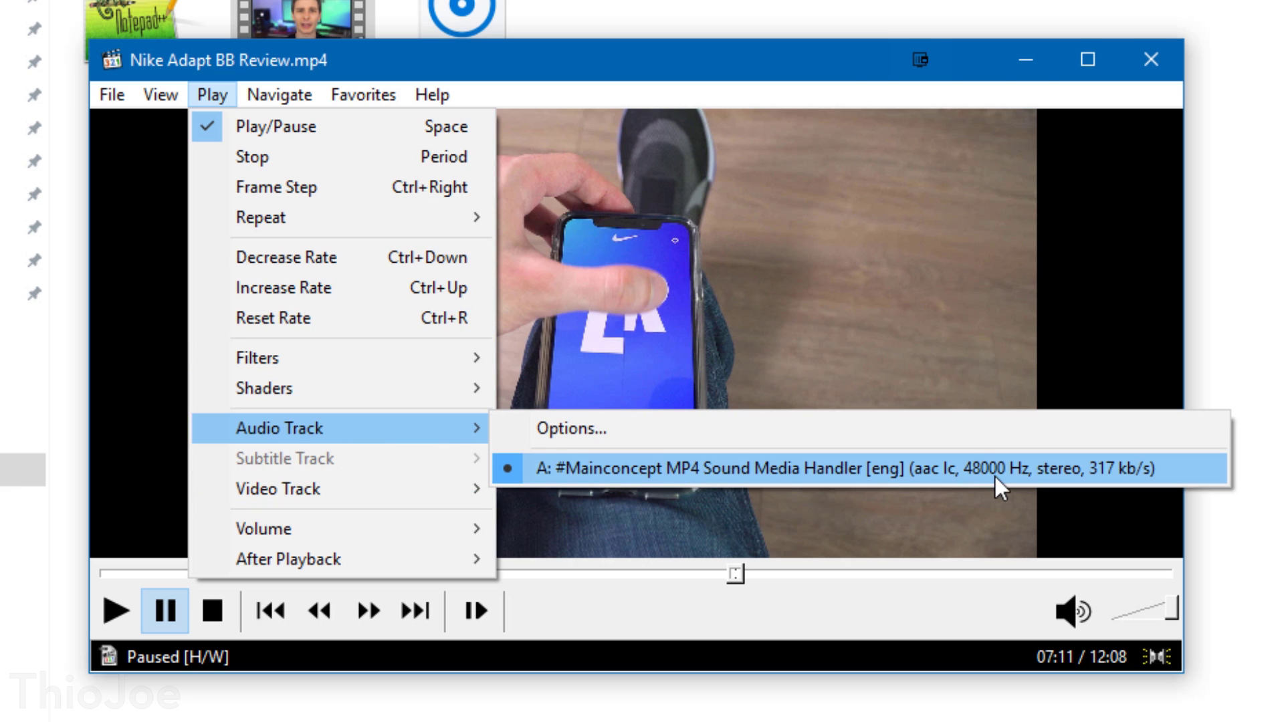
{"action": "mouse_move", "coordinate": [392, 487]}
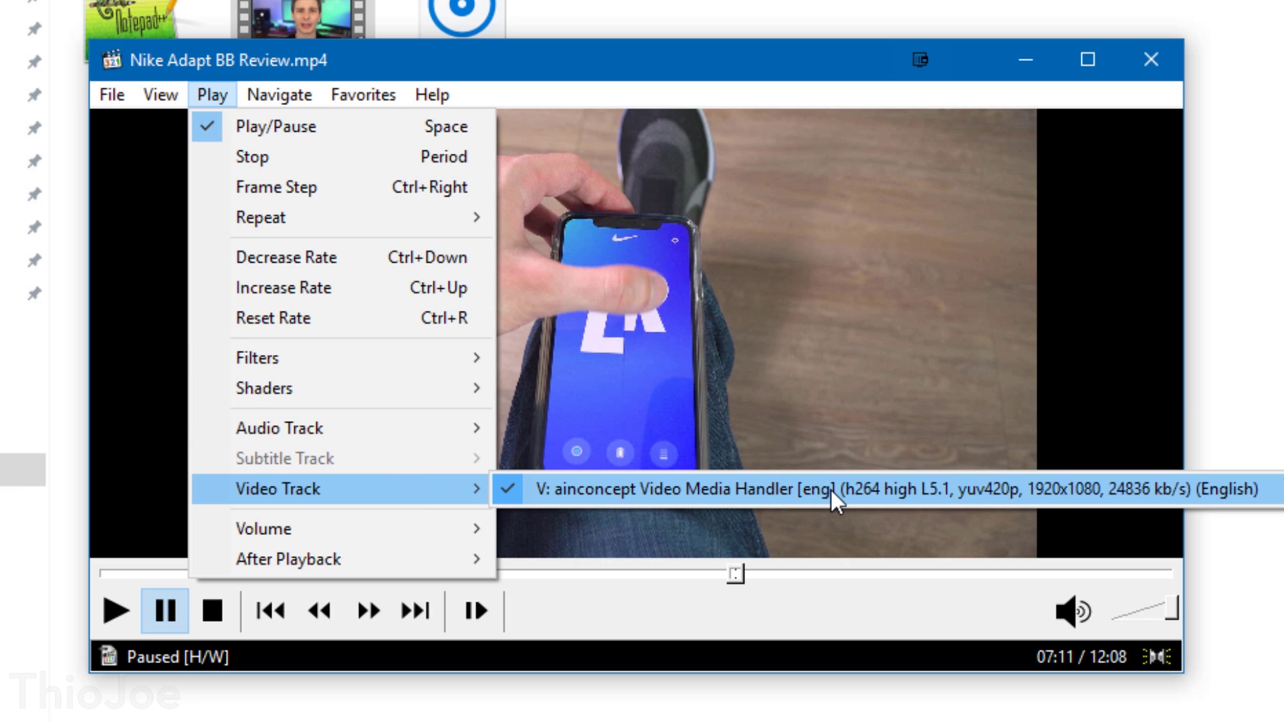
Step: Resume playback and skim the review, jumping between points from 02:25 to 10:40
{"action": "left_click_drag", "start_coordinate": [475, 65], "coordinate": [458, 24]}
{"action": "left_click", "coordinate": [100, 570]}
{"action": "left_click", "coordinate": [774, 533]}
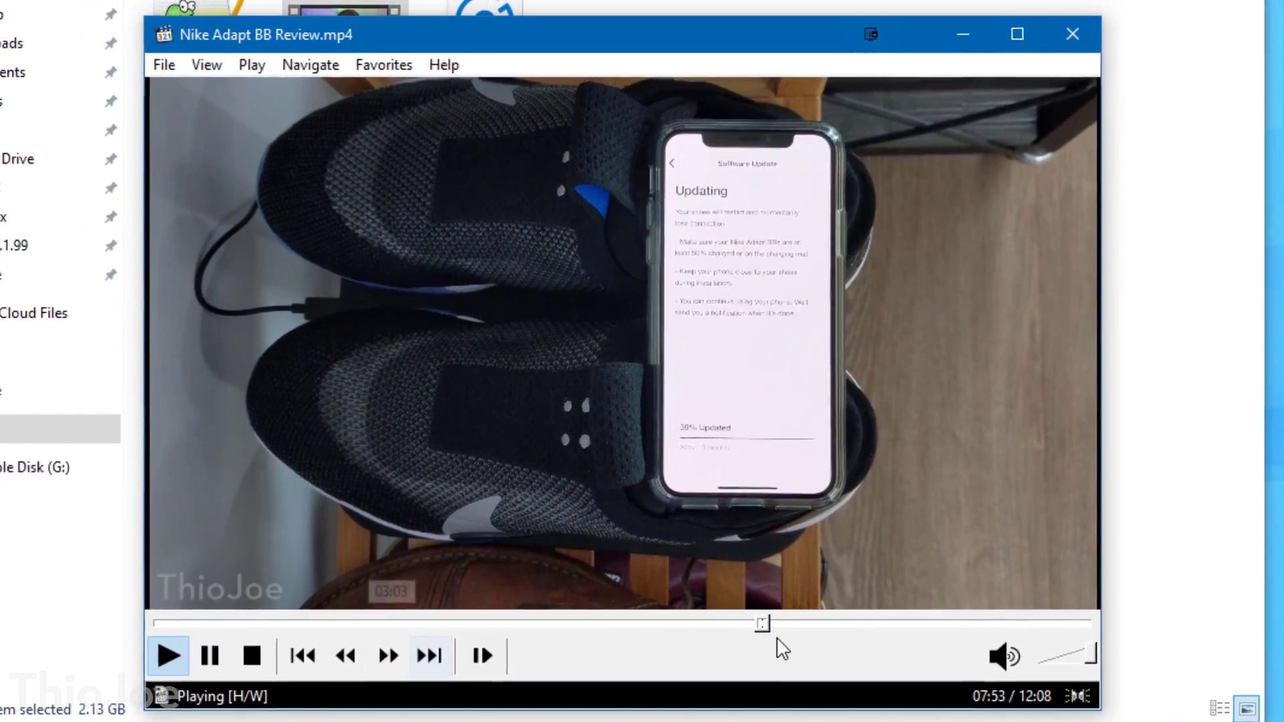
{"action": "left_click", "coordinate": [802, 629]}
{"action": "left_click", "coordinate": [844, 629]}
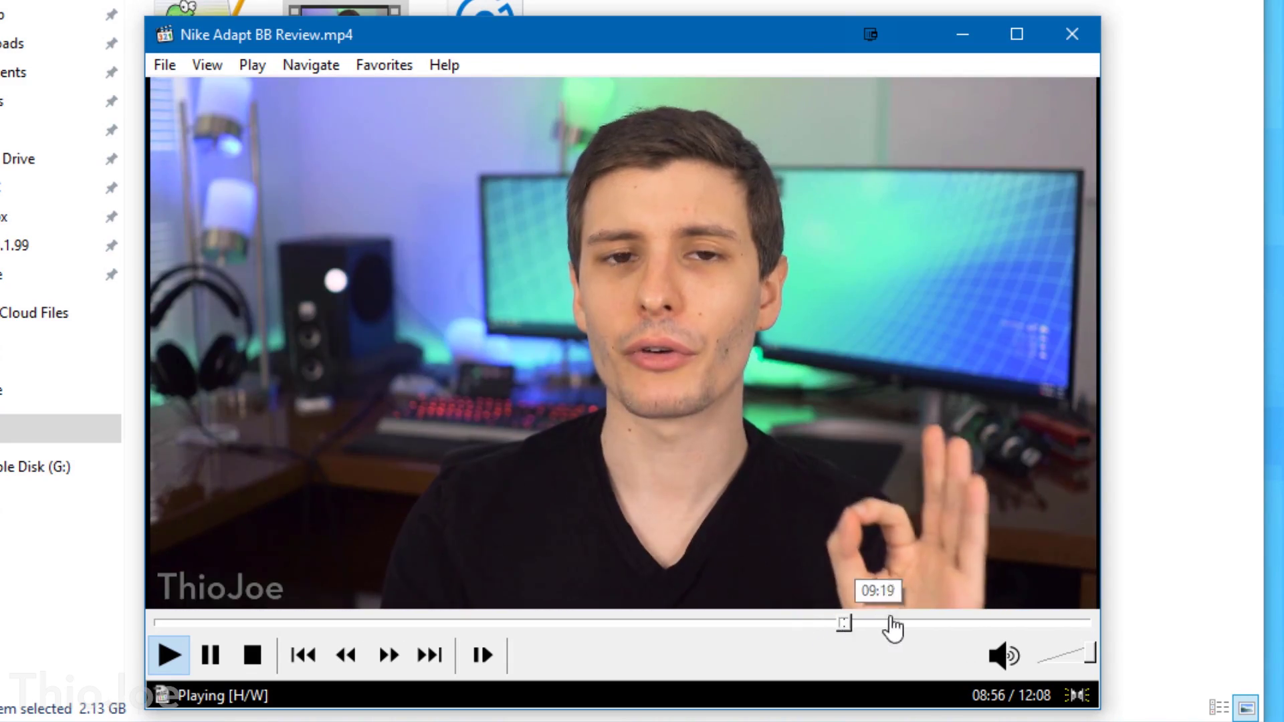
{"action": "left_click", "coordinate": [914, 629]}
{"action": "left_click", "coordinate": [980, 628]}
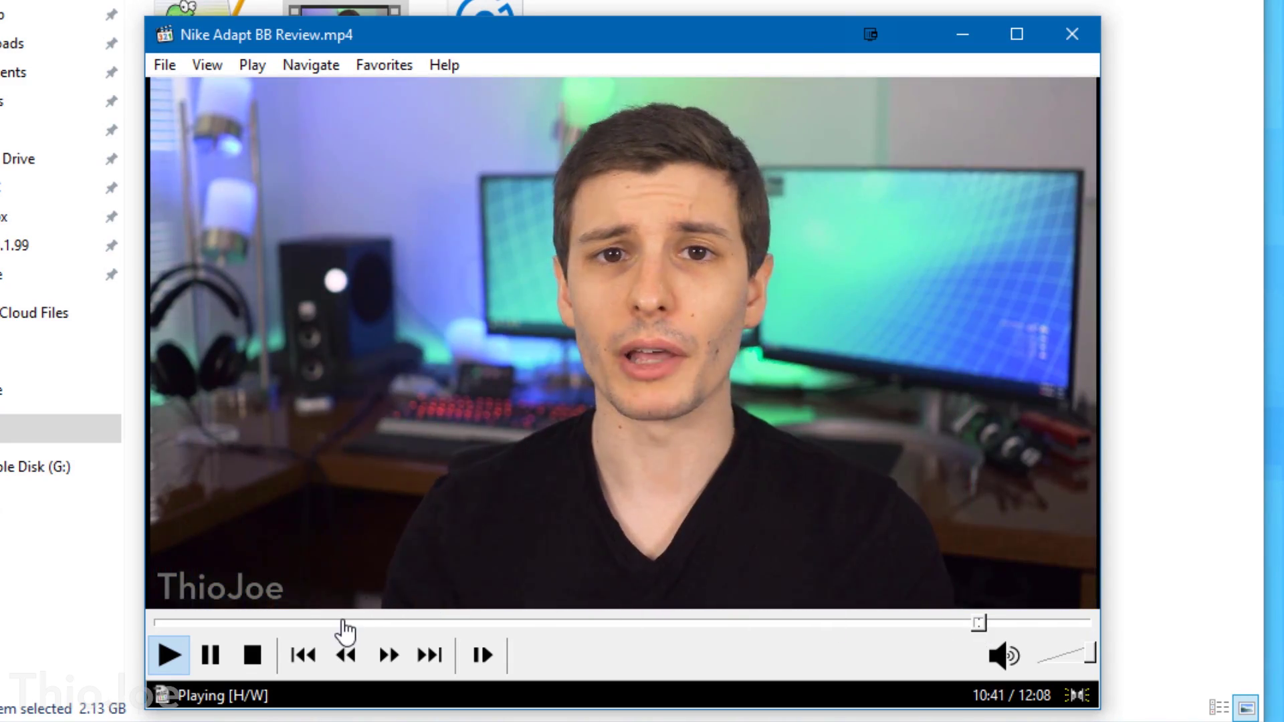
{"action": "left_click", "coordinate": [348, 628]}
{"action": "left_click", "coordinate": [401, 625]}
{"action": "left_click", "coordinate": [425, 625]}
{"action": "left_click", "coordinate": [485, 626]}
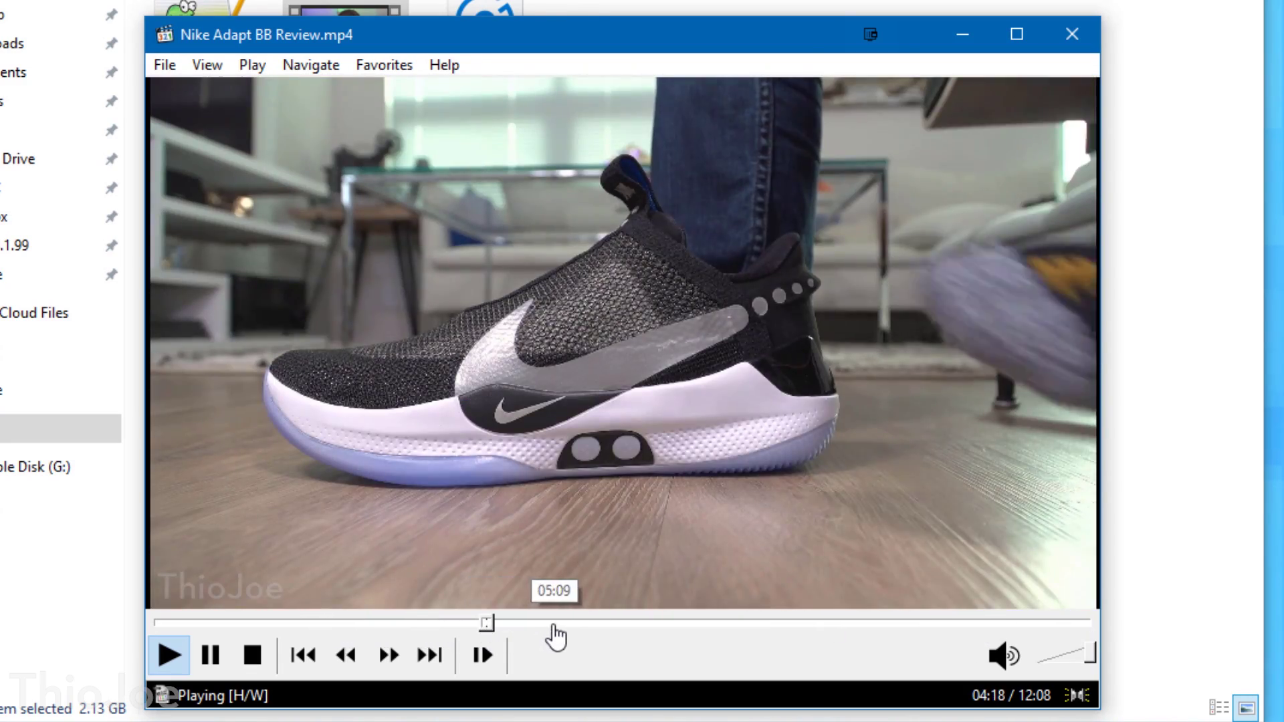
Step: Pause, step through 04:56 and 05:35 to 07:53, and resume playback
{"action": "left_click", "coordinate": [213, 657]}
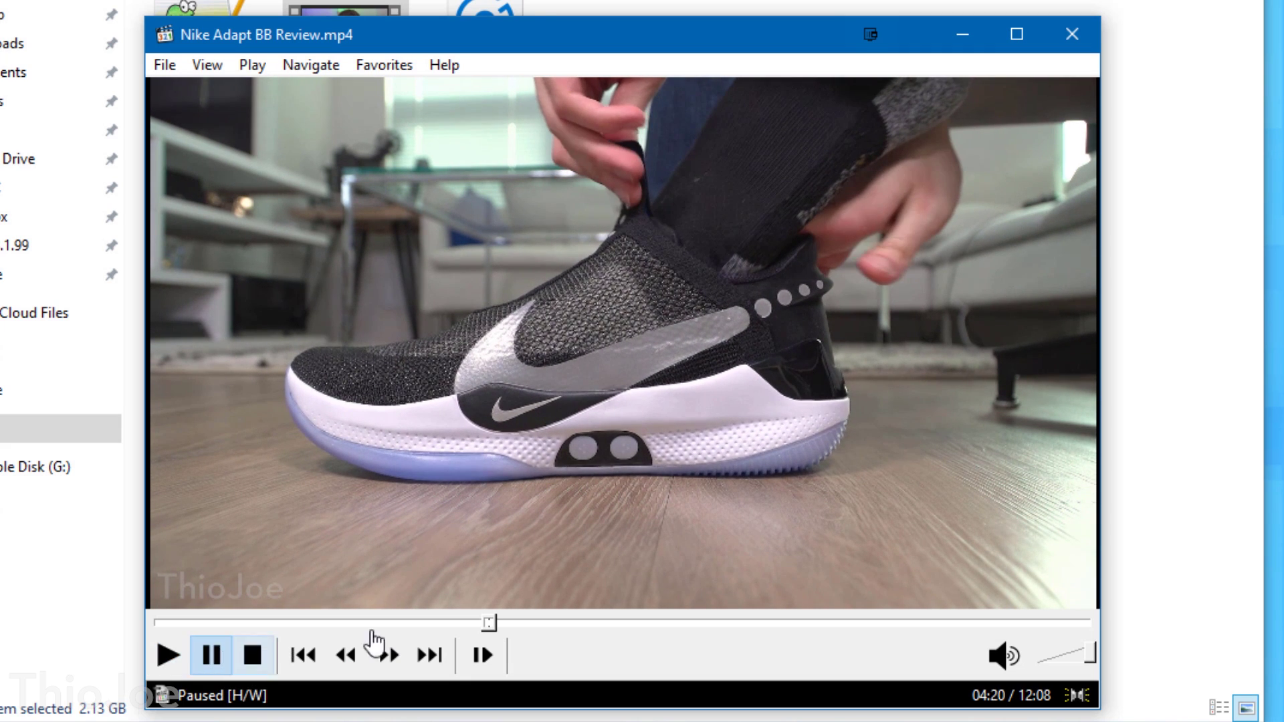
{"action": "left_click", "coordinate": [536, 623]}
{"action": "left_click", "coordinate": [586, 623]}
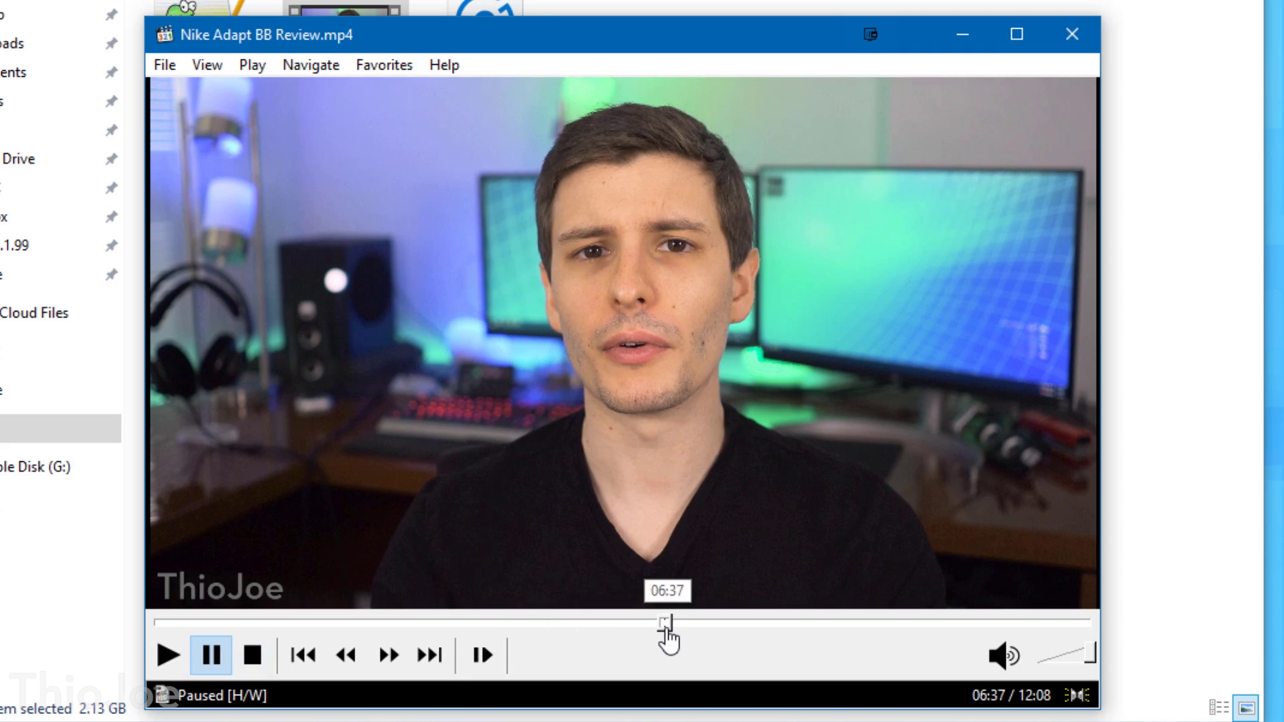
{"action": "left_click", "coordinate": [762, 623]}
{"action": "left_click", "coordinate": [169, 656]}
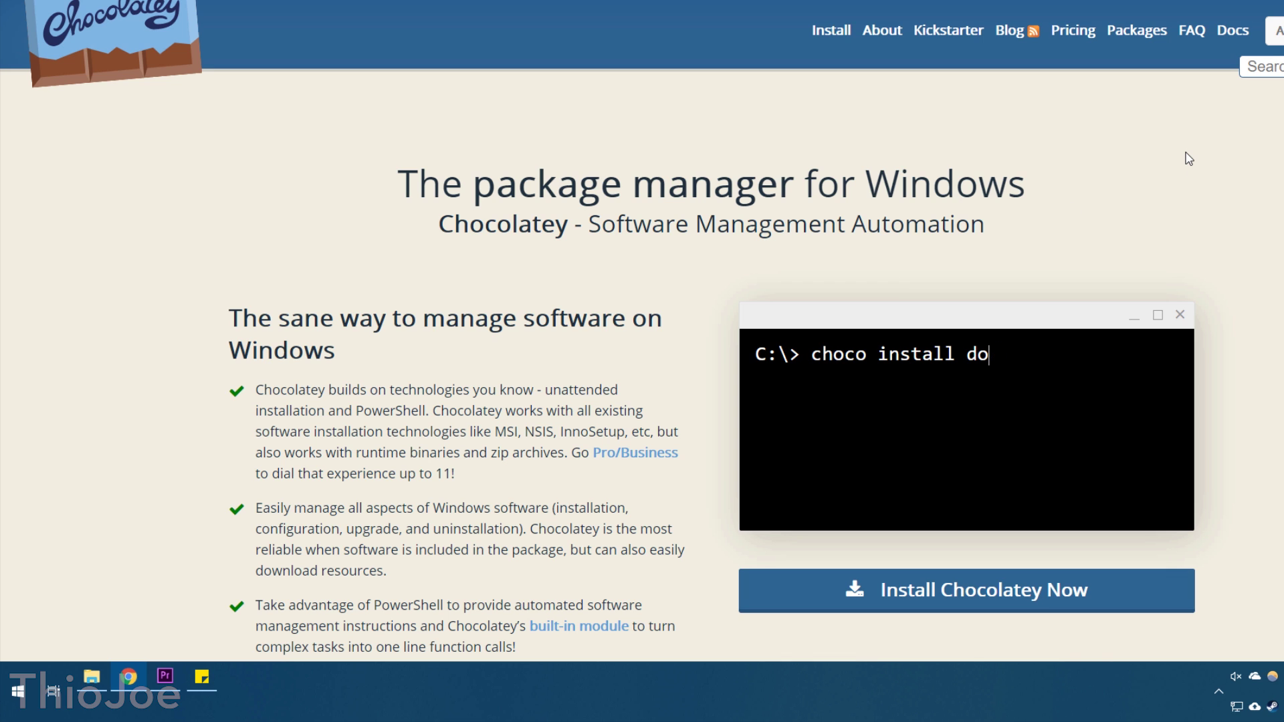
Step: Open the Packages page listing Chocolatey's 6503 community packages
{"action": "left_click", "coordinate": [1137, 32]}
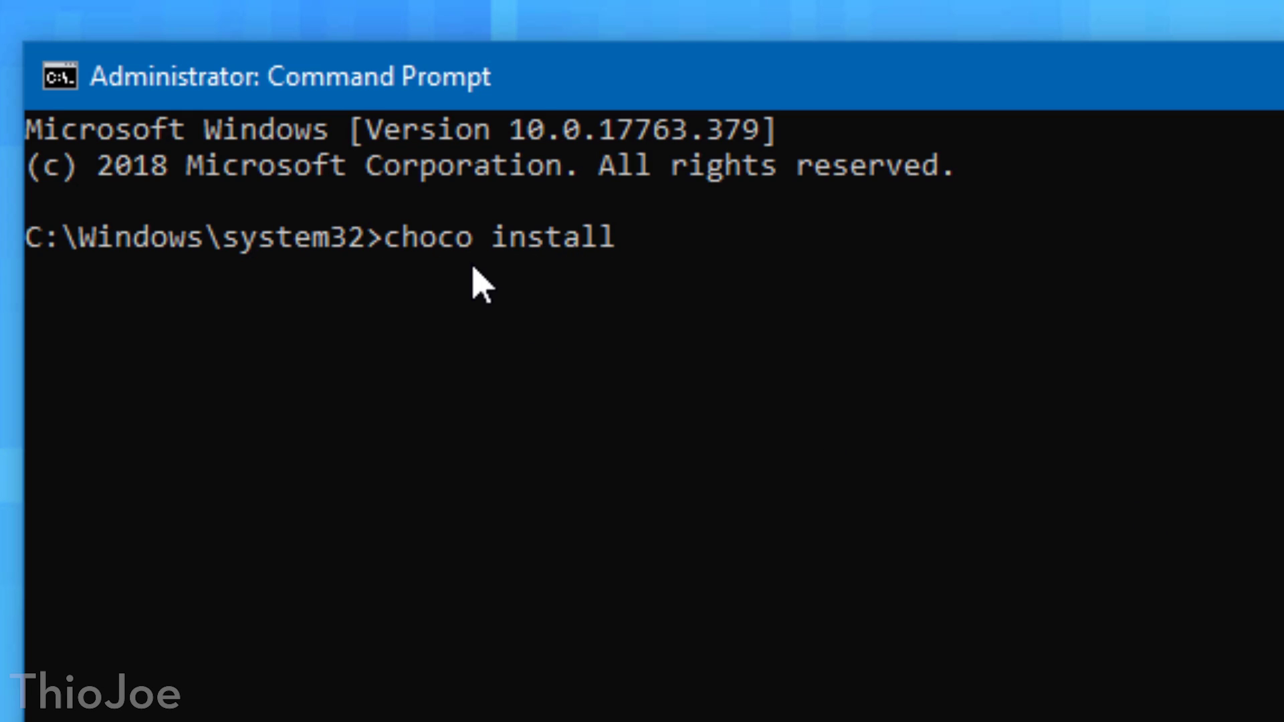
Step: Run choco install openvpn, answering y so the gpg4win-vanilla install script runs
{"action": "key", "text": "Return"}
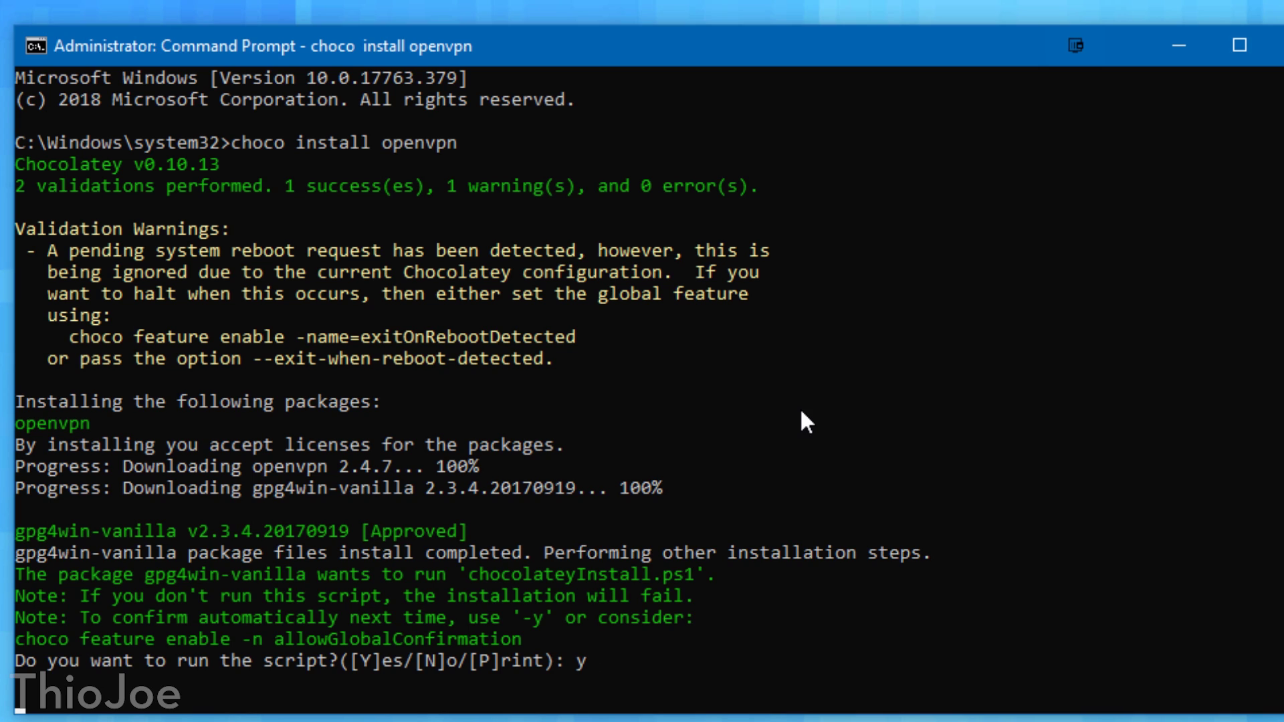
{"action": "key", "text": "Return"}
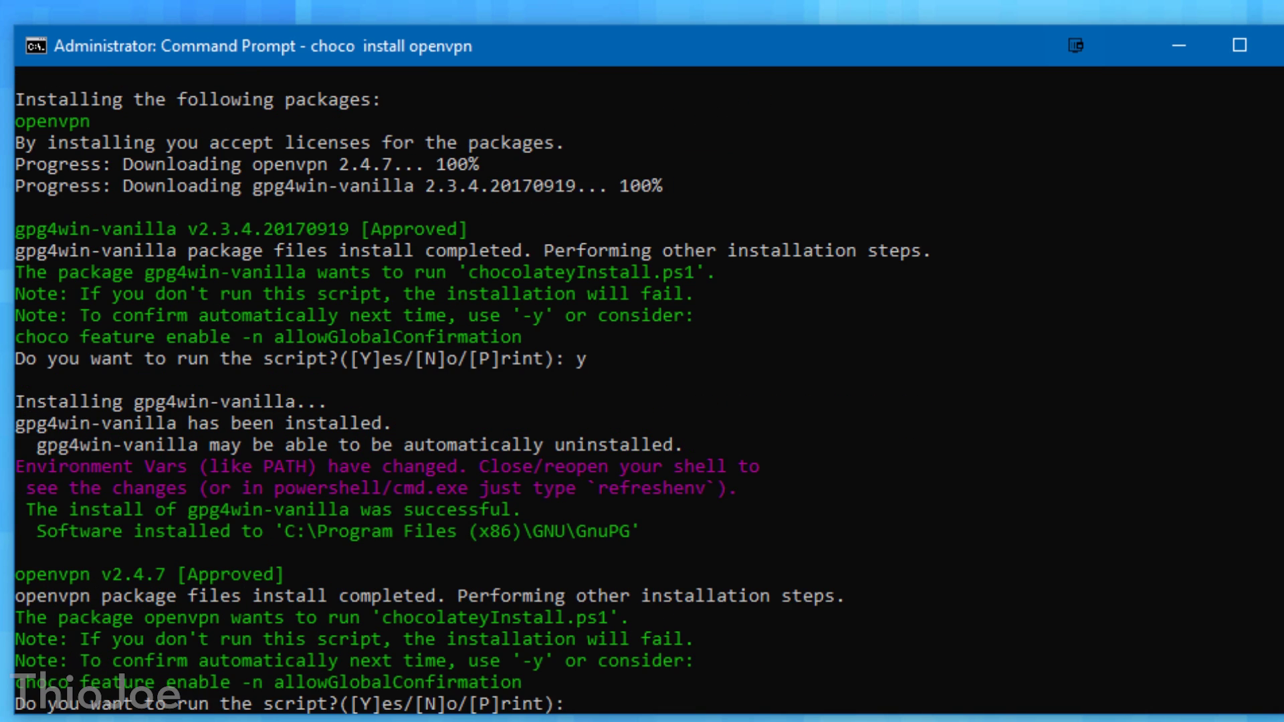
{"action": "left_click", "coordinate": [742, 704]}
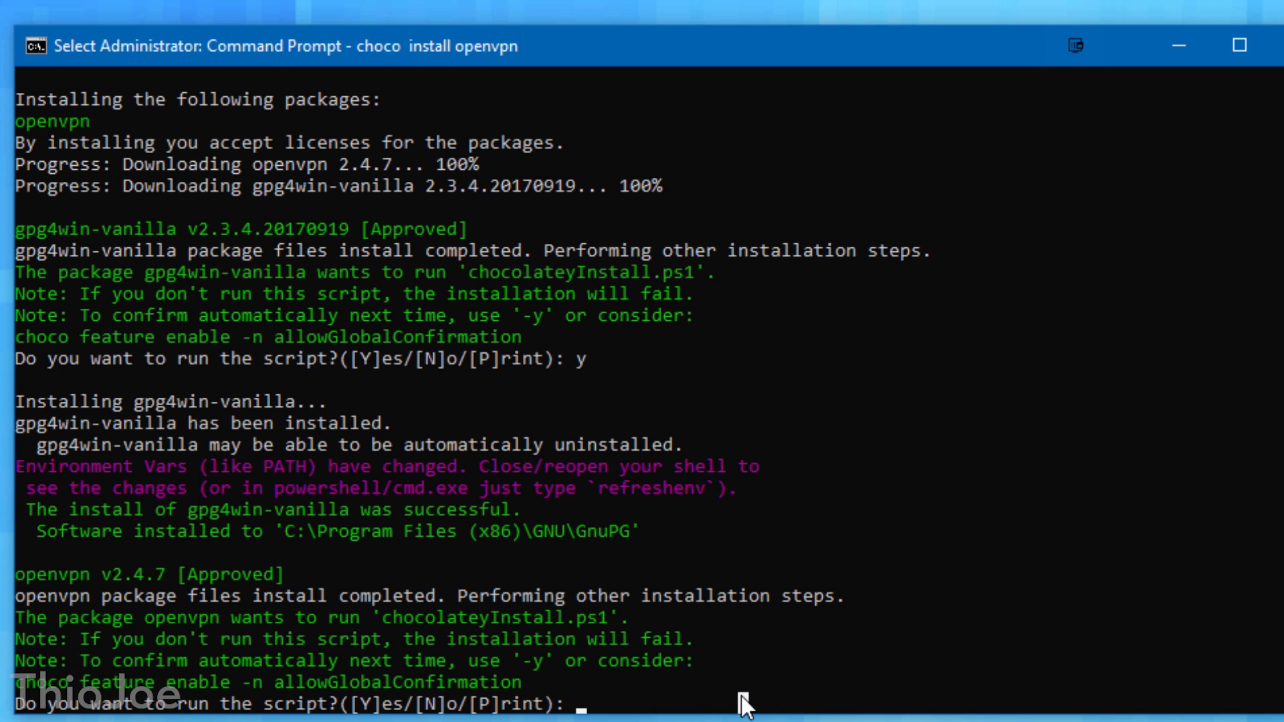
{"action": "type", "text": "y"}
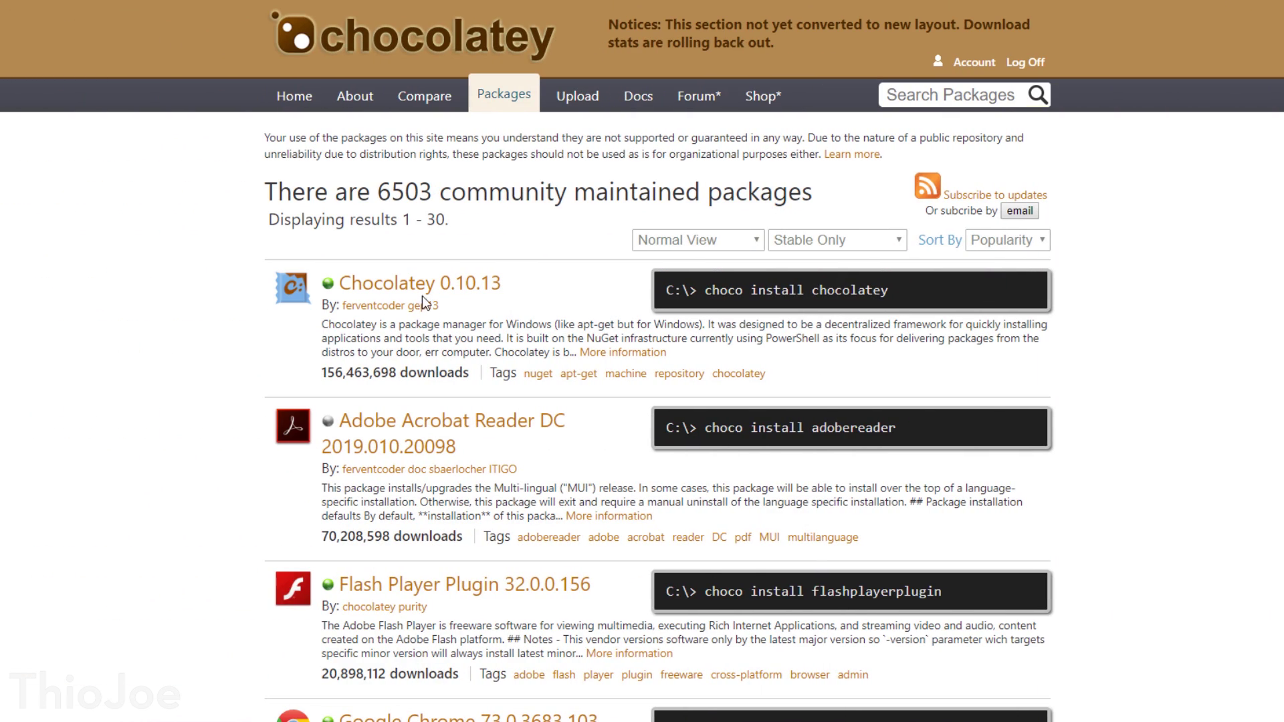
Step: Search the Chocolatey community packages for openvpn
{"action": "scroll", "coordinate": [641, 361], "scroll_direction": "down", "scroll_amount": 5}
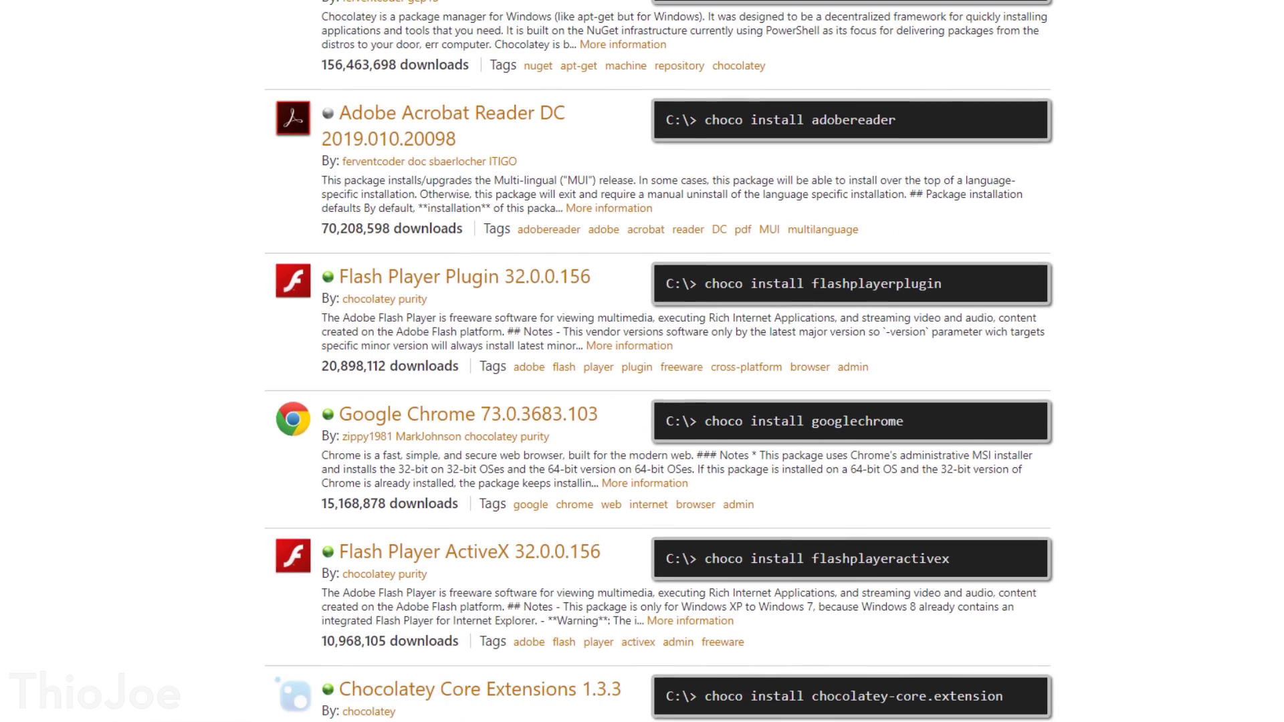
{"action": "scroll", "coordinate": [642, 361], "scroll_direction": "down", "scroll_amount": 10}
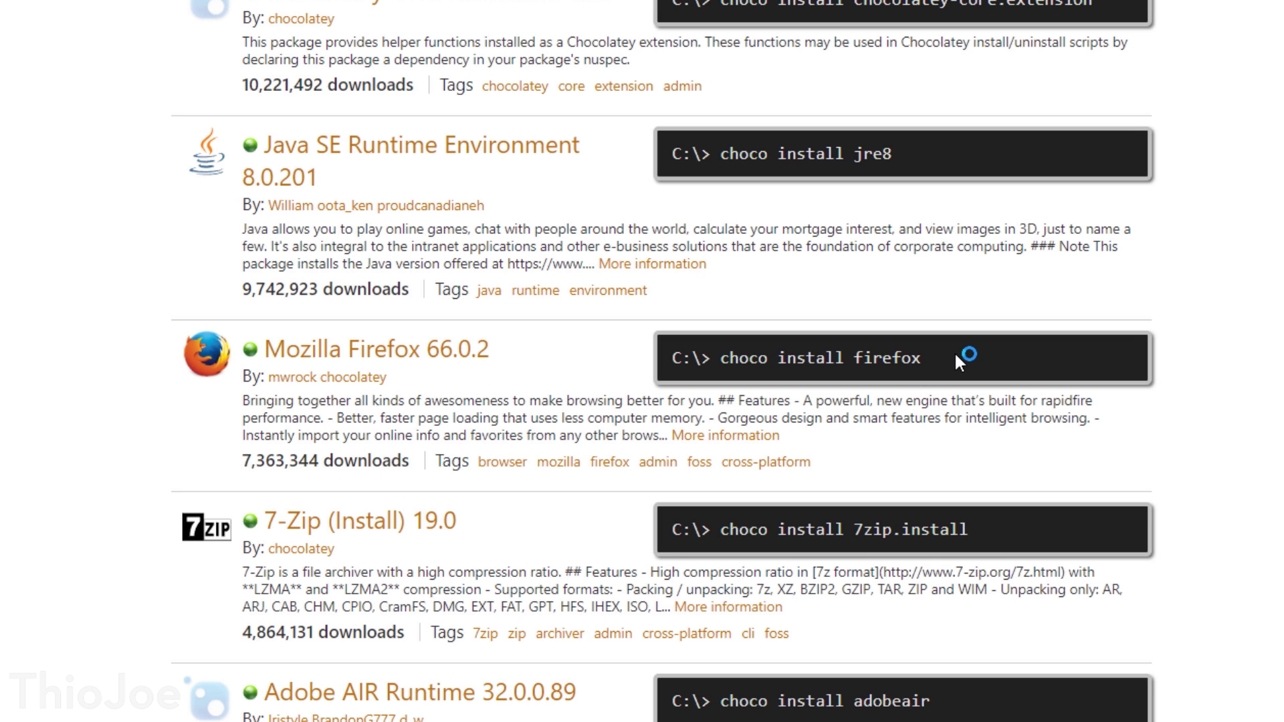
{"action": "scroll", "coordinate": [954, 353], "scroll_direction": "down", "scroll_amount": 12}
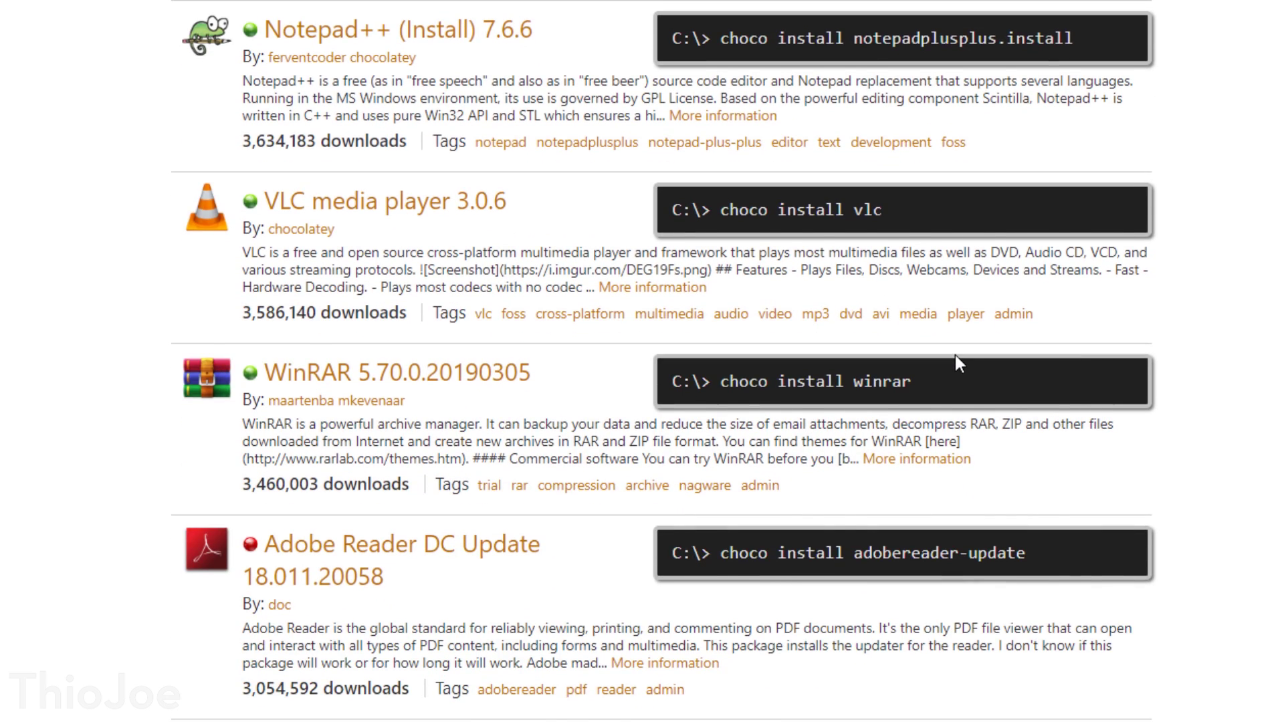
{"action": "type", "text": "nvpn"}
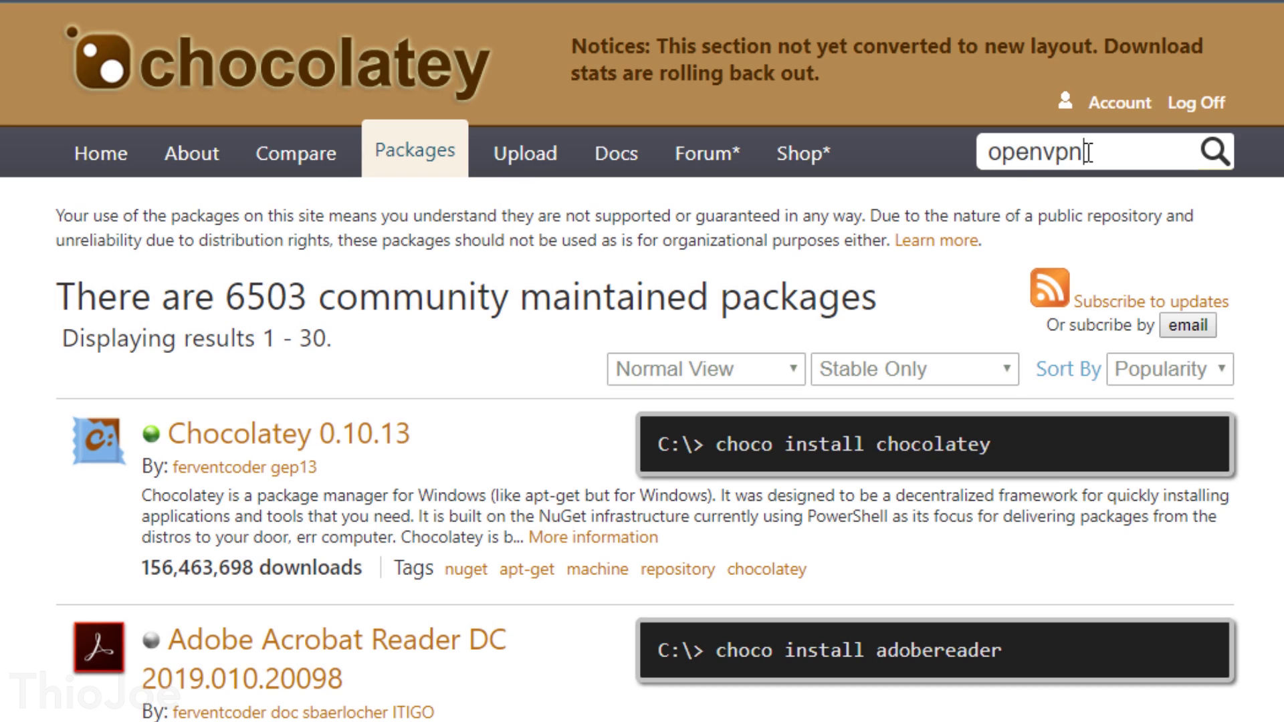
{"action": "key", "text": "Return"}
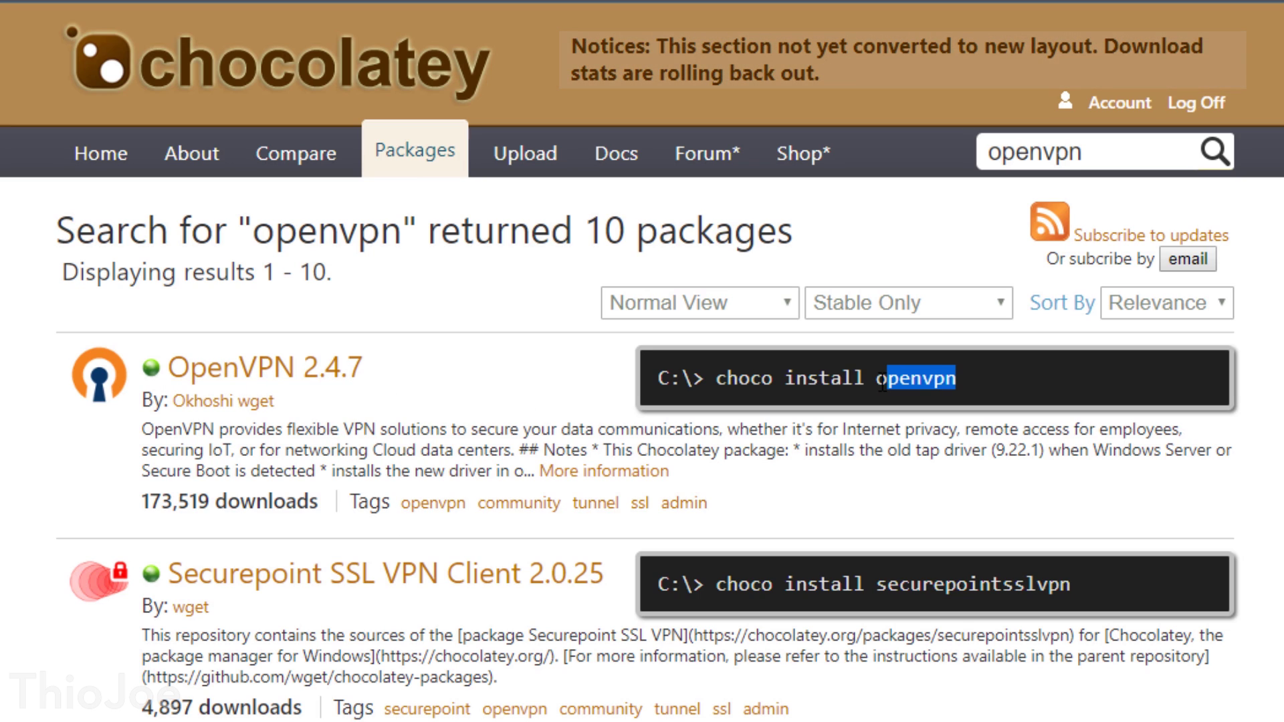
Step: Note the install command, then type 'choco install program1 program 2' in Command Prompt
{"action": "left_click", "coordinate": [964, 383]}
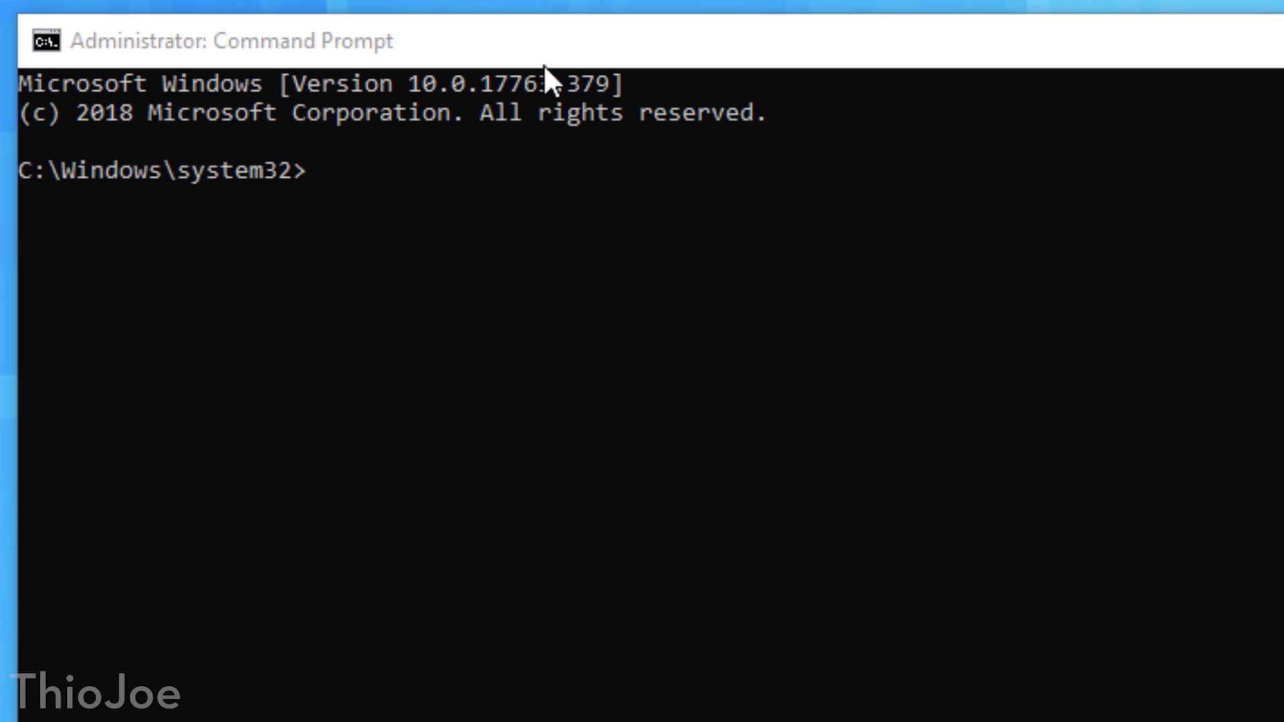
{"action": "left_click", "coordinate": [544, 47]}
{"action": "type", "text": "choco in"}
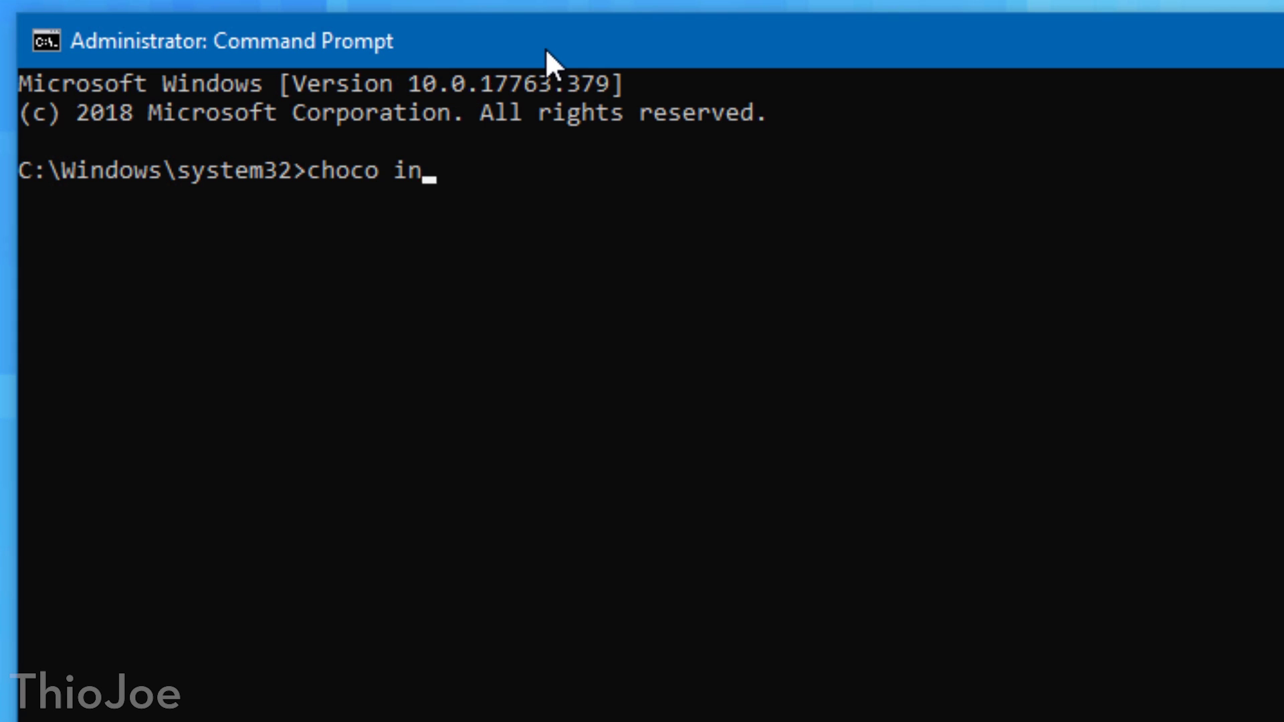
{"action": "type", "text": "stall program1"}
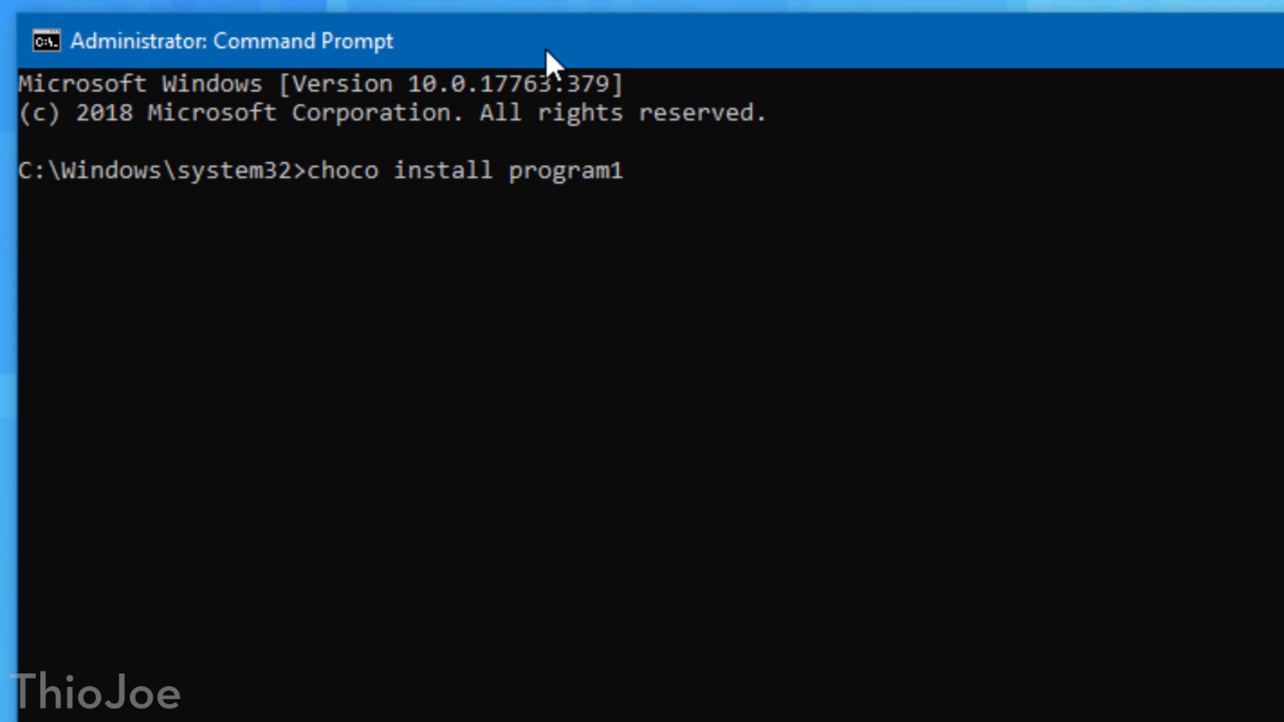
{"action": "type", "text": " program 2"}
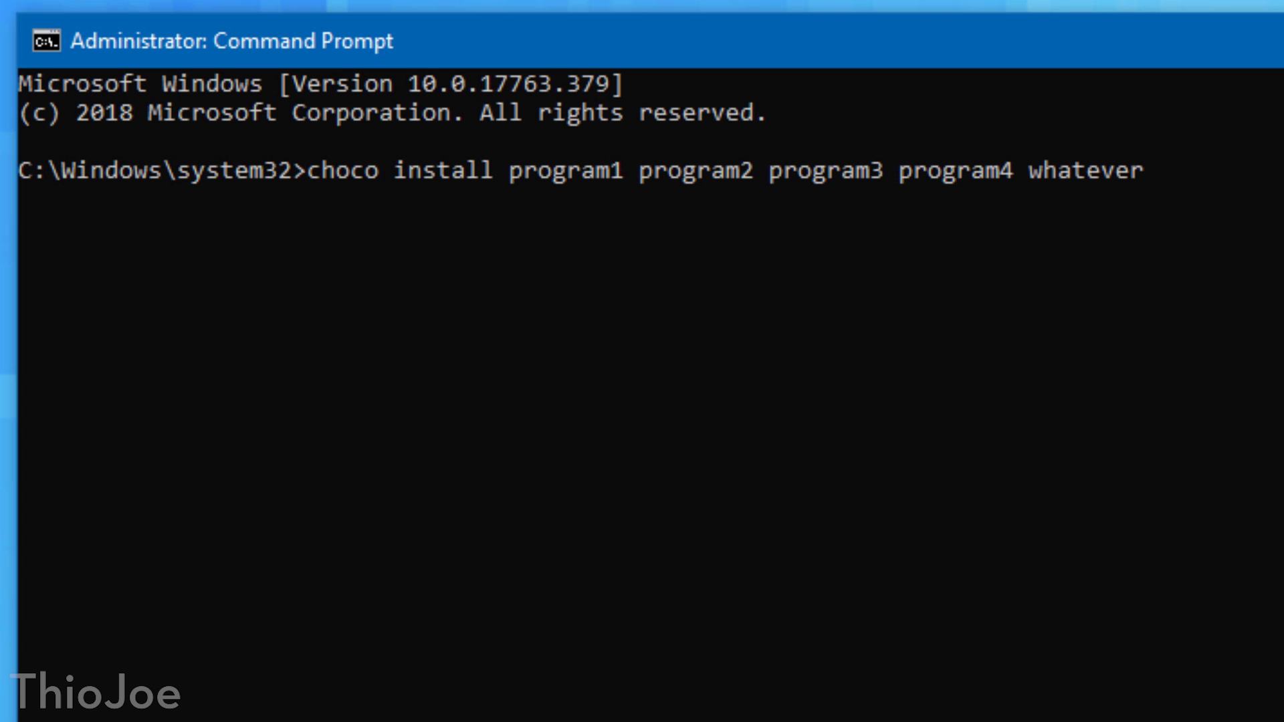
Step: Leave the example multi-package command and switch to the Windows Start menu
{"action": "left_click", "coordinate": [1214, 175]}
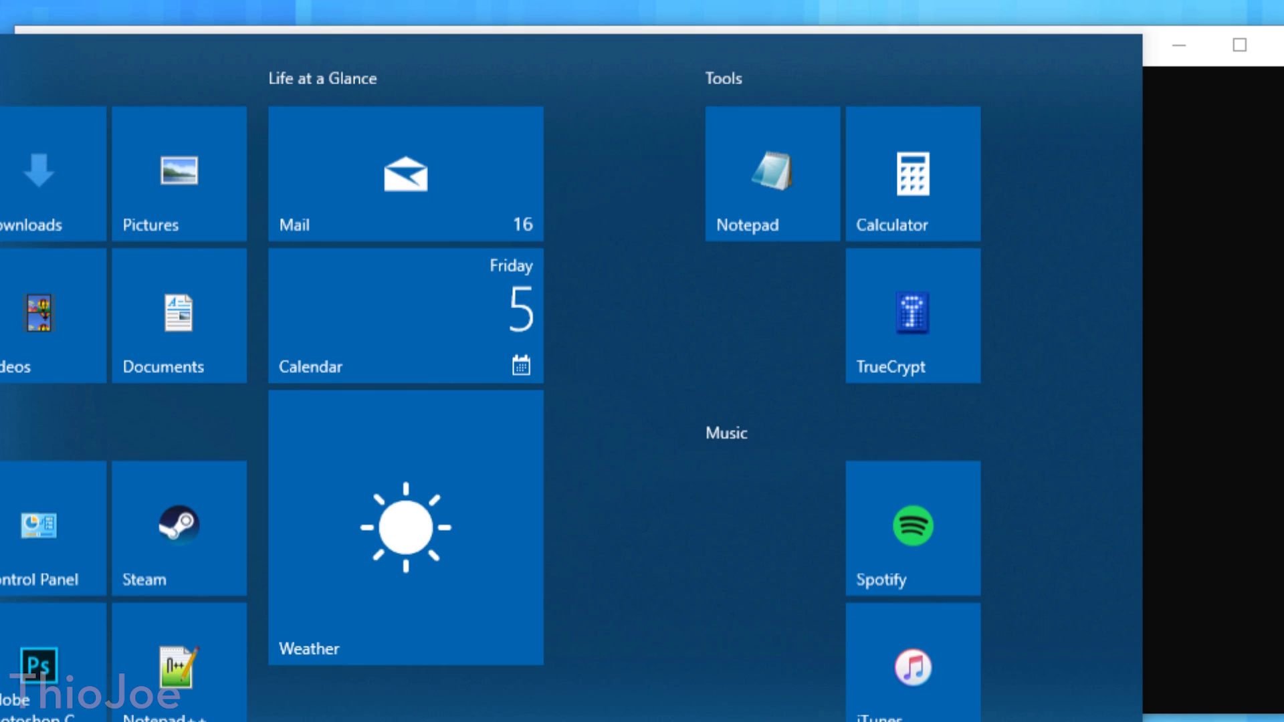
Step: Search the Start menu for openvpn to find the OpenVPN GUI app
{"action": "type", "text": "openvpn"}
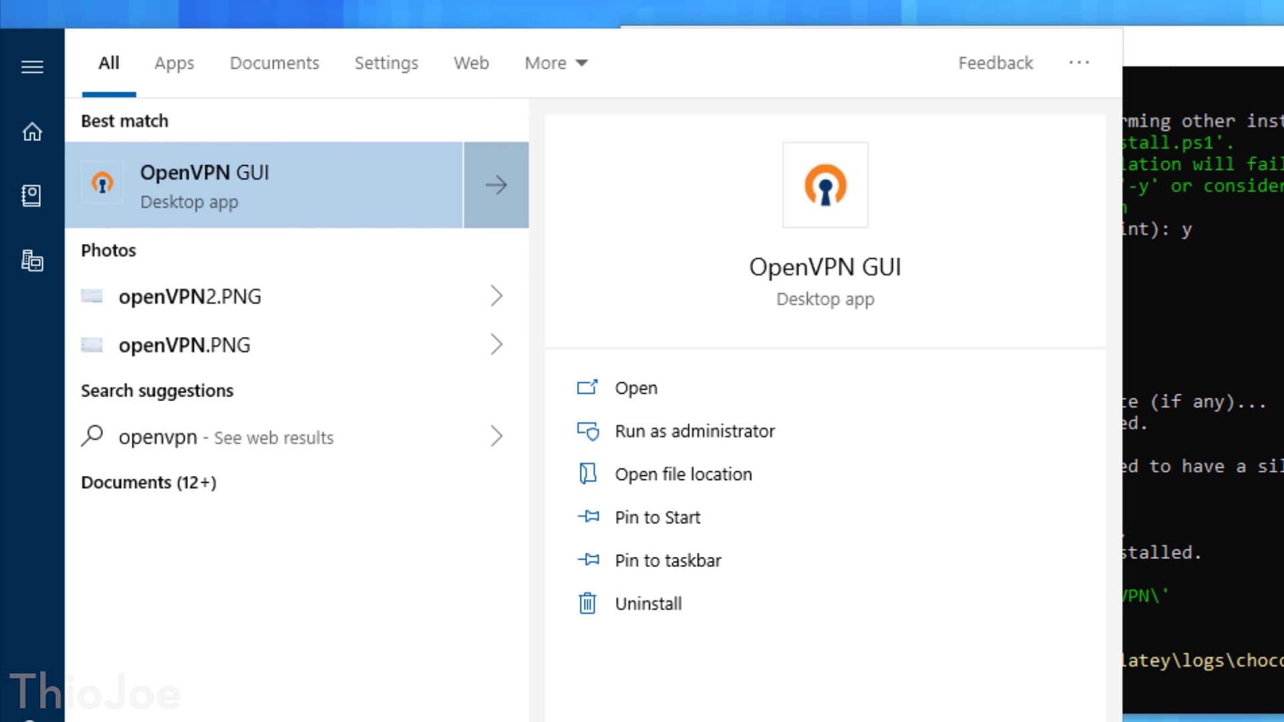